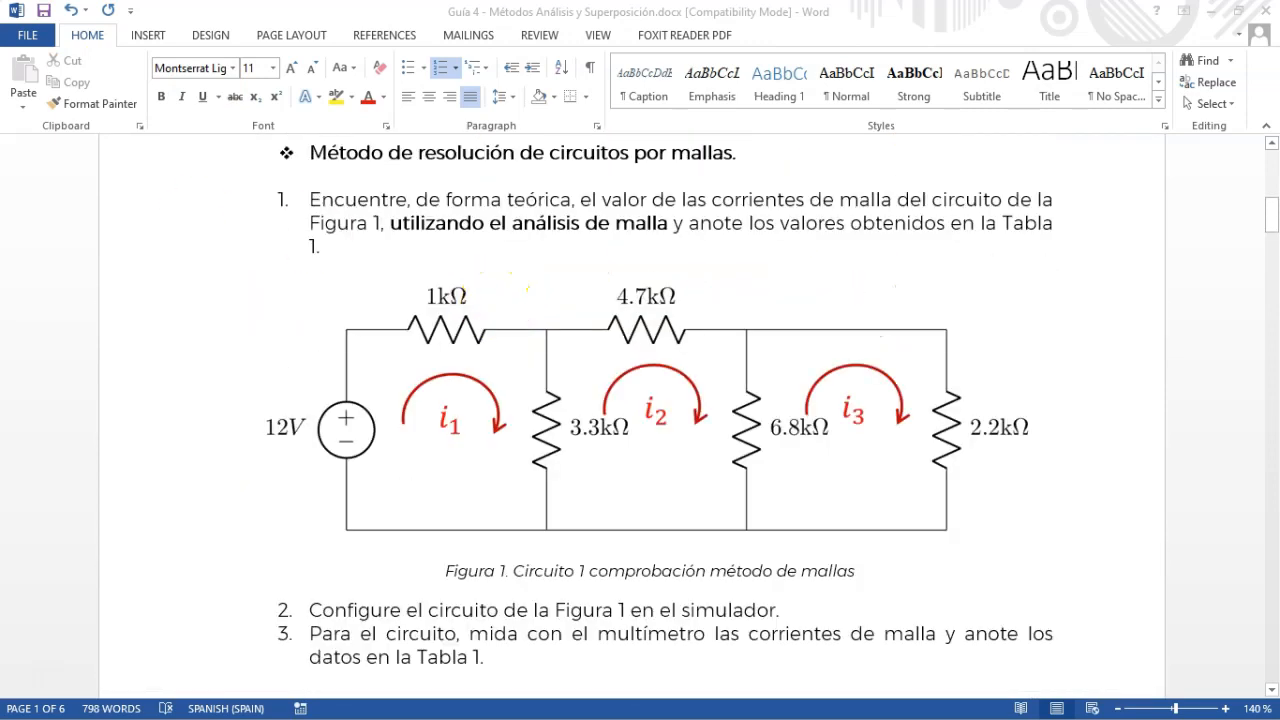
In Multisim, place three 1 kΩ resistors from the Basic group's RESISTOR family in a row across the upper schematic
drag(0, 115, 517, 114)
click(1206, 114)
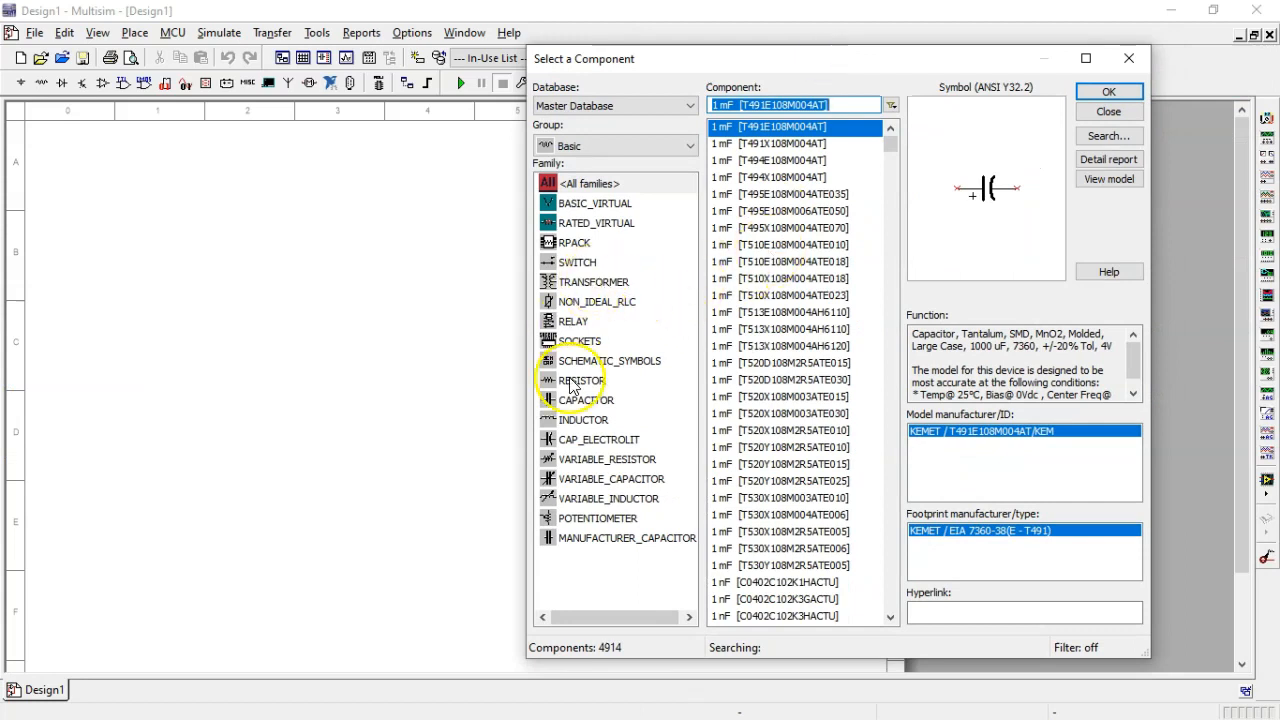
click(582, 381)
click(1108, 91)
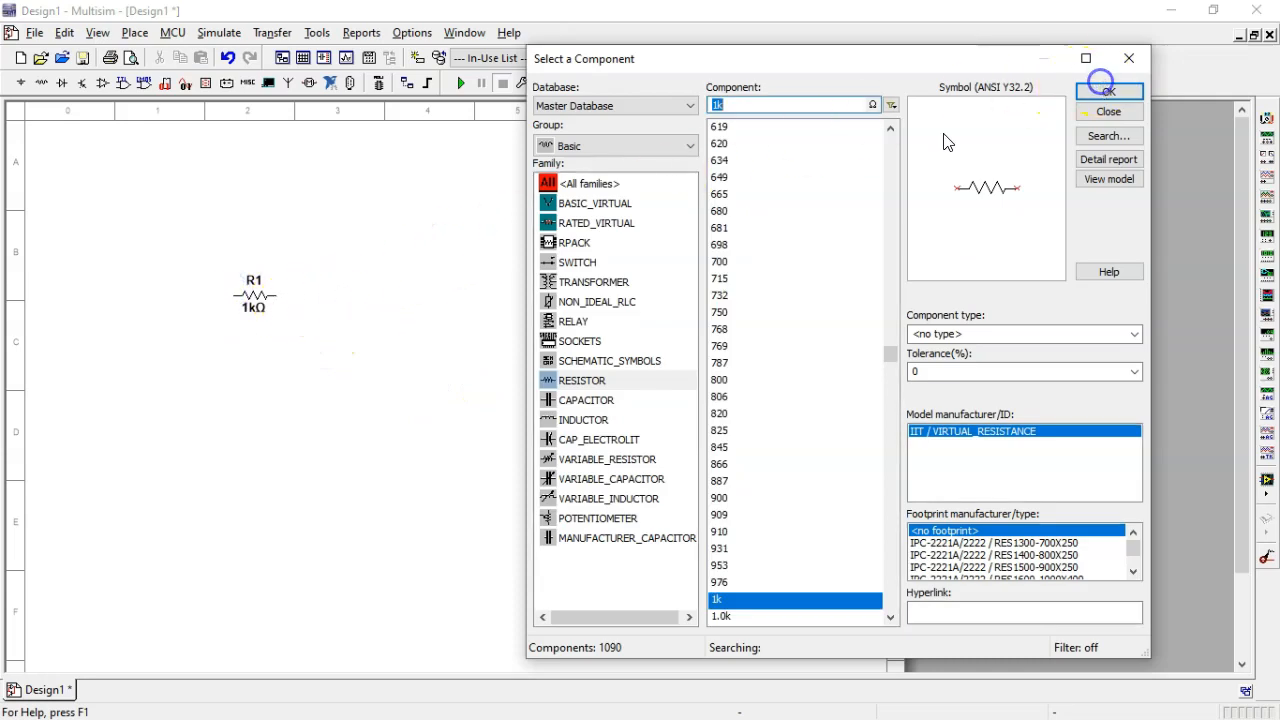
click(1106, 90)
click(387, 285)
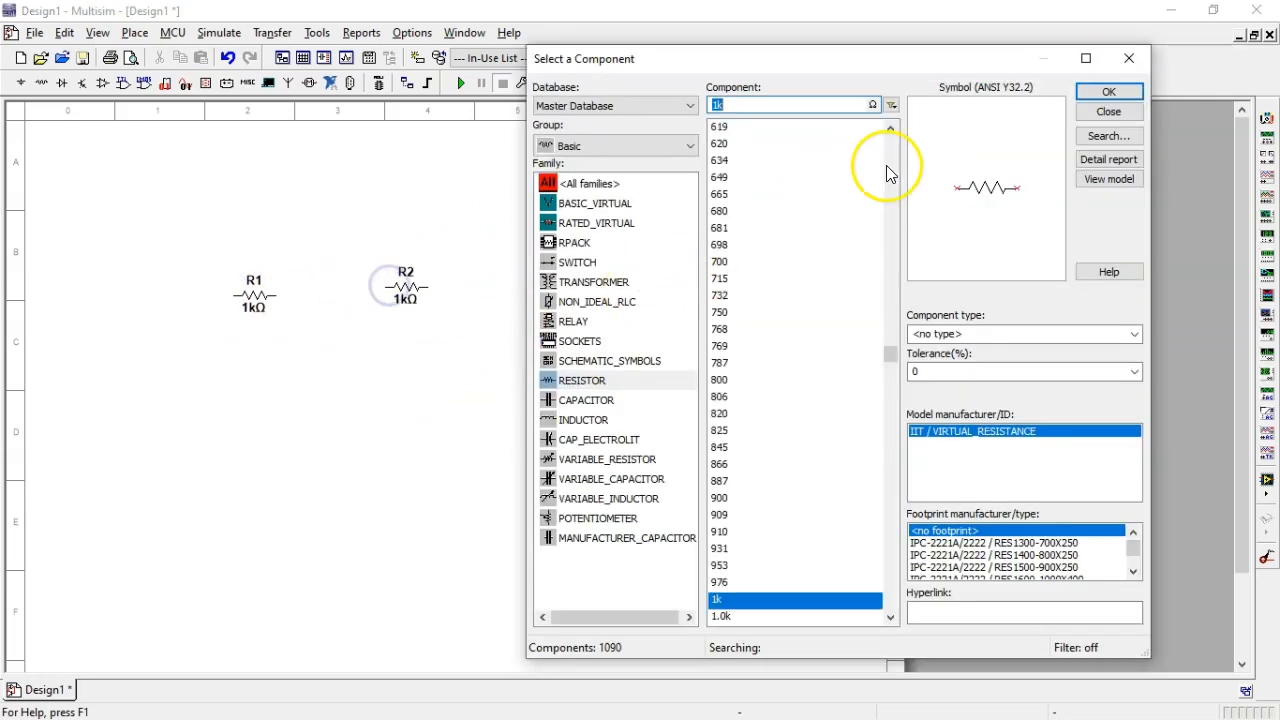
click(1106, 90)
click(528, 300)
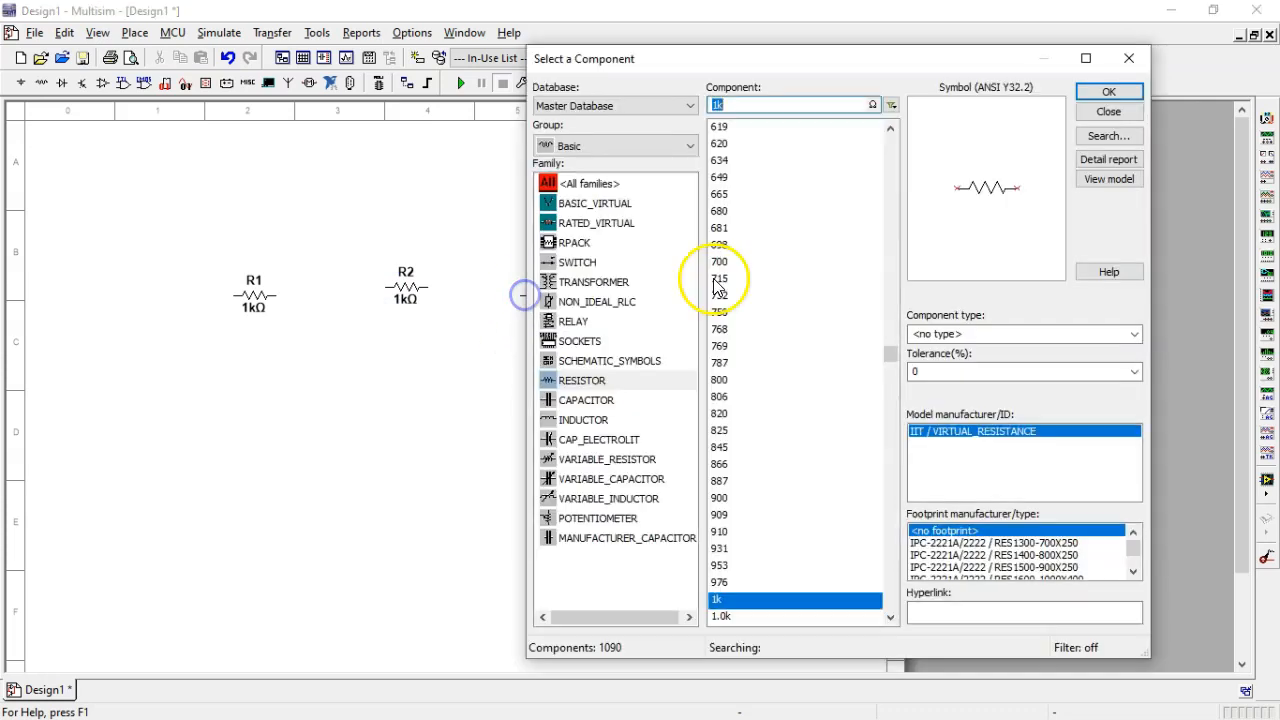
Place three more 1 kΩ resistors below the first row and finish component placement
click(1100, 88)
click(315, 371)
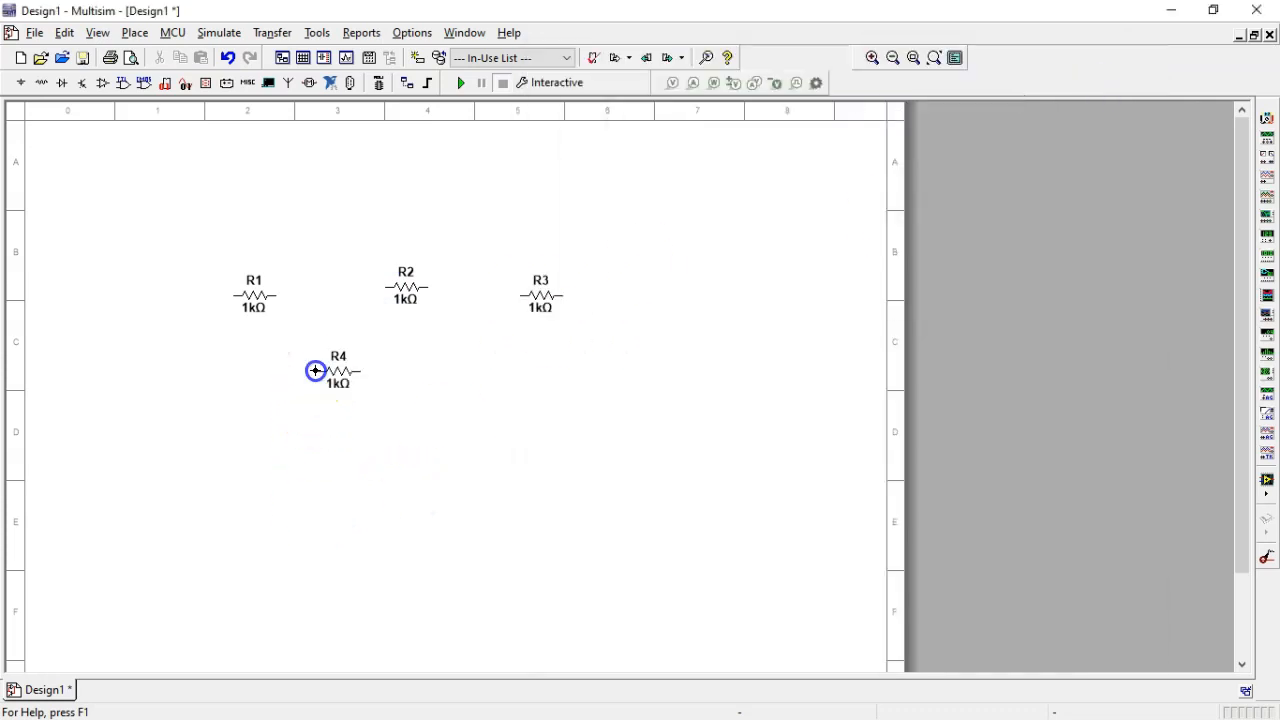
click(1096, 90)
click(458, 352)
click(1107, 93)
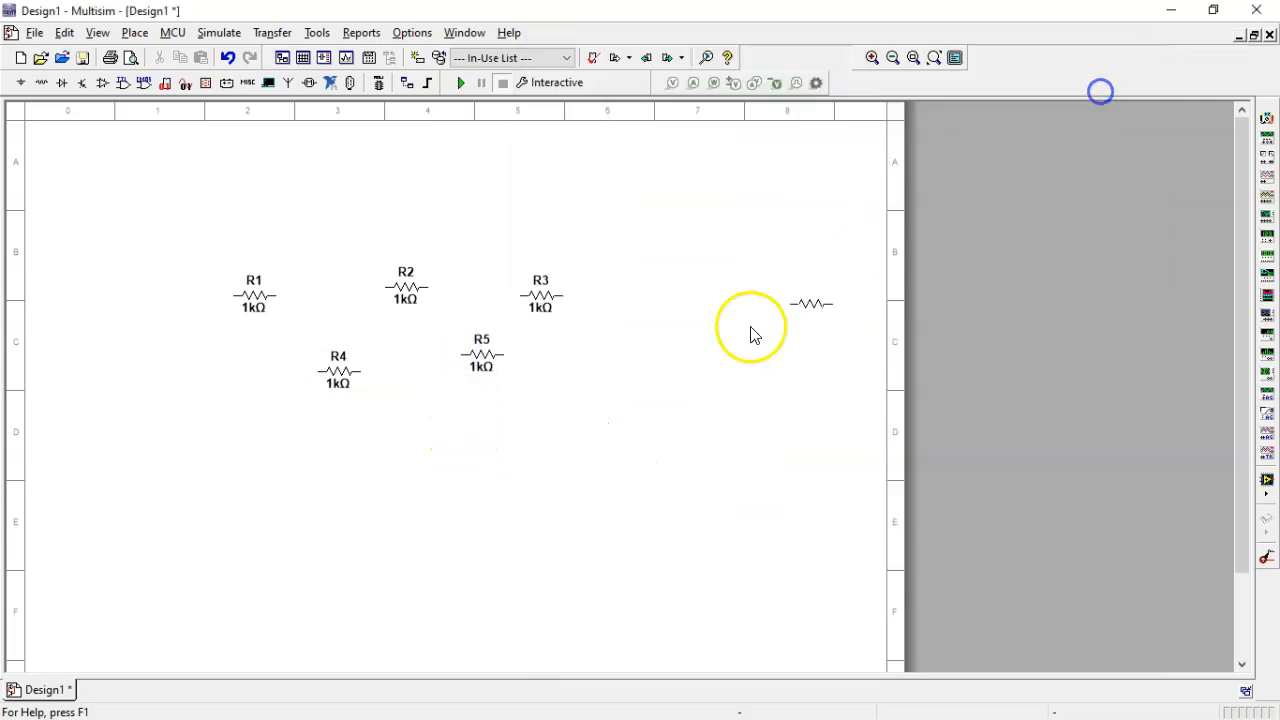
click(600, 345)
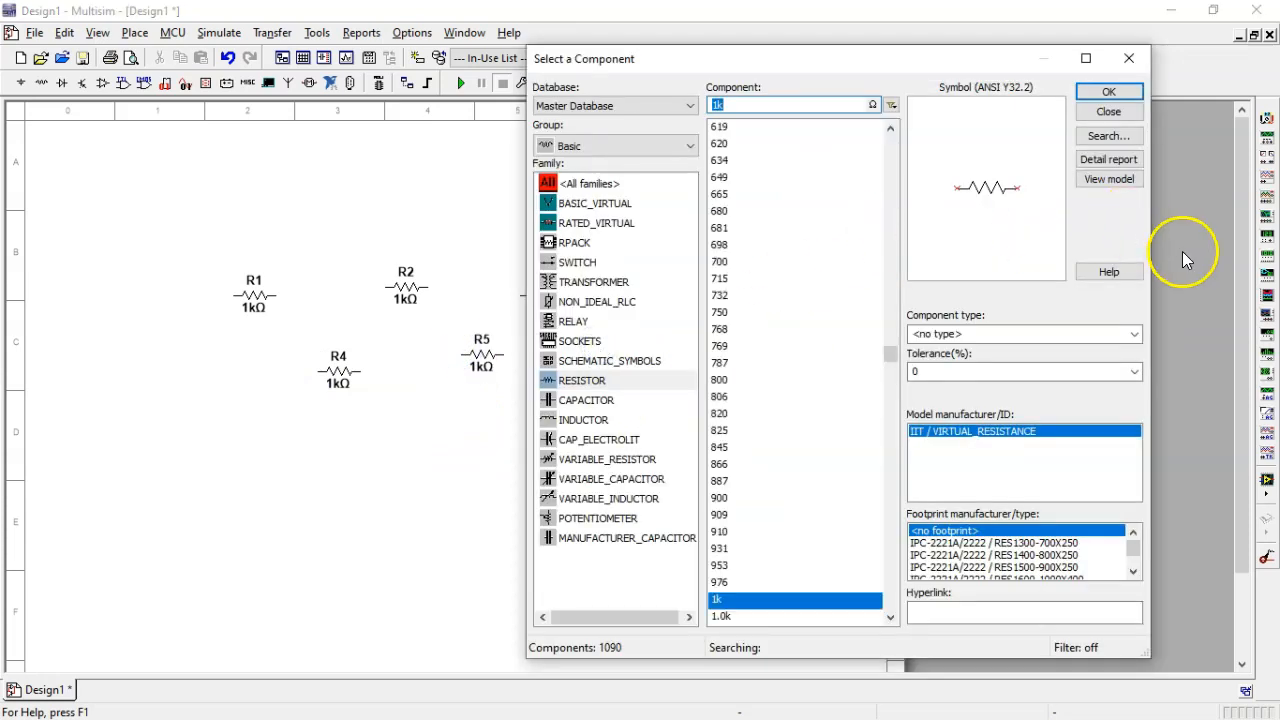
click(1108, 111)
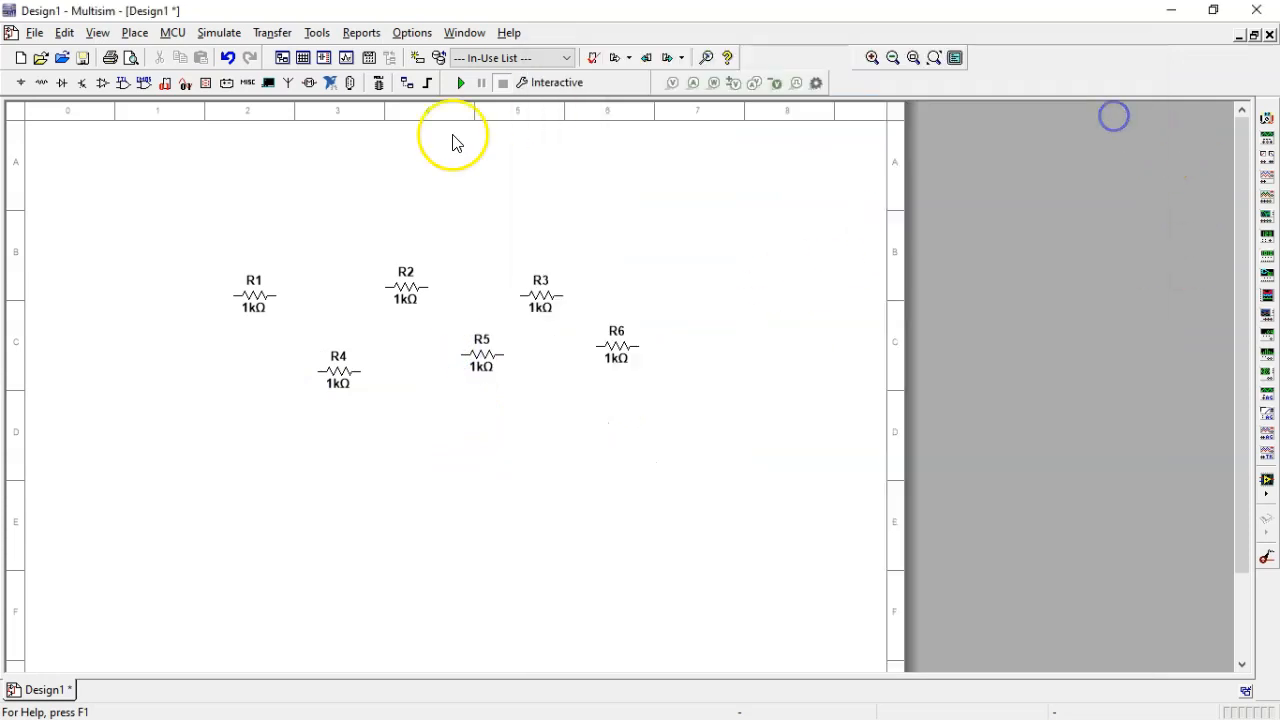
Open R1's value properties, check the resistor values in the Word guide's Figure 1, and return to accept R1's settings
scroll(257, 304, up, 1)
right_click(258, 296)
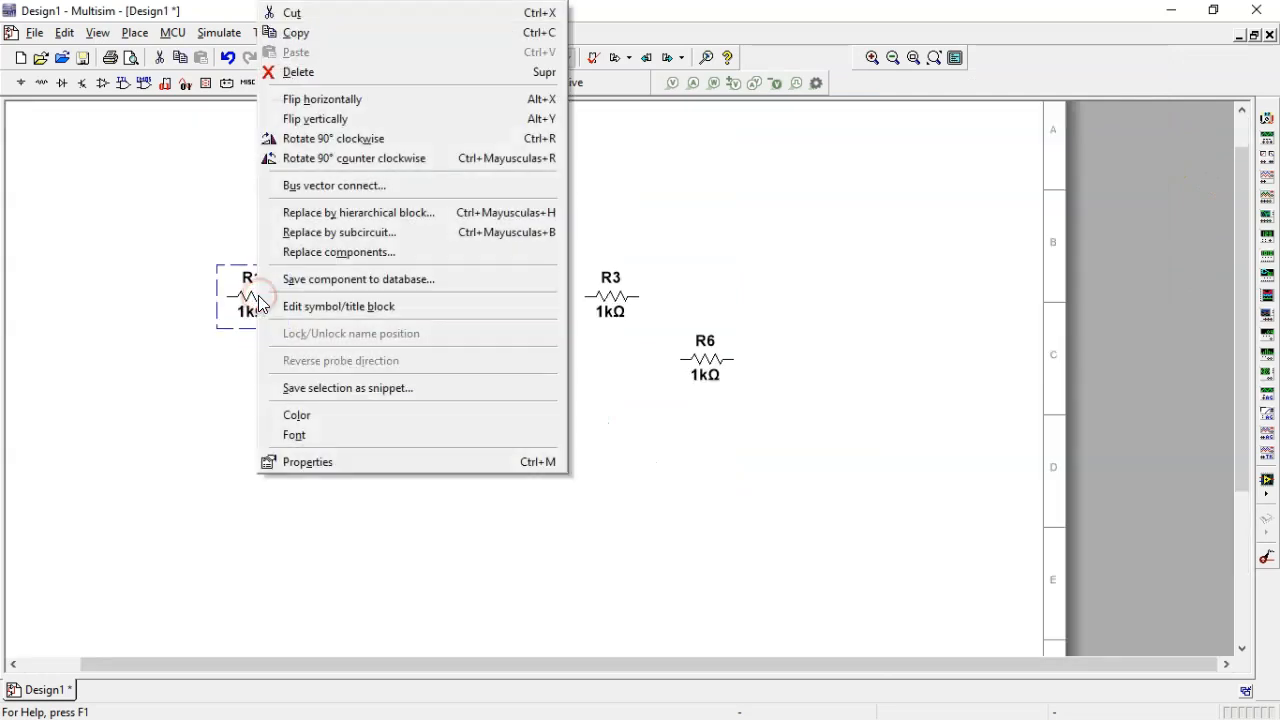
click(343, 465)
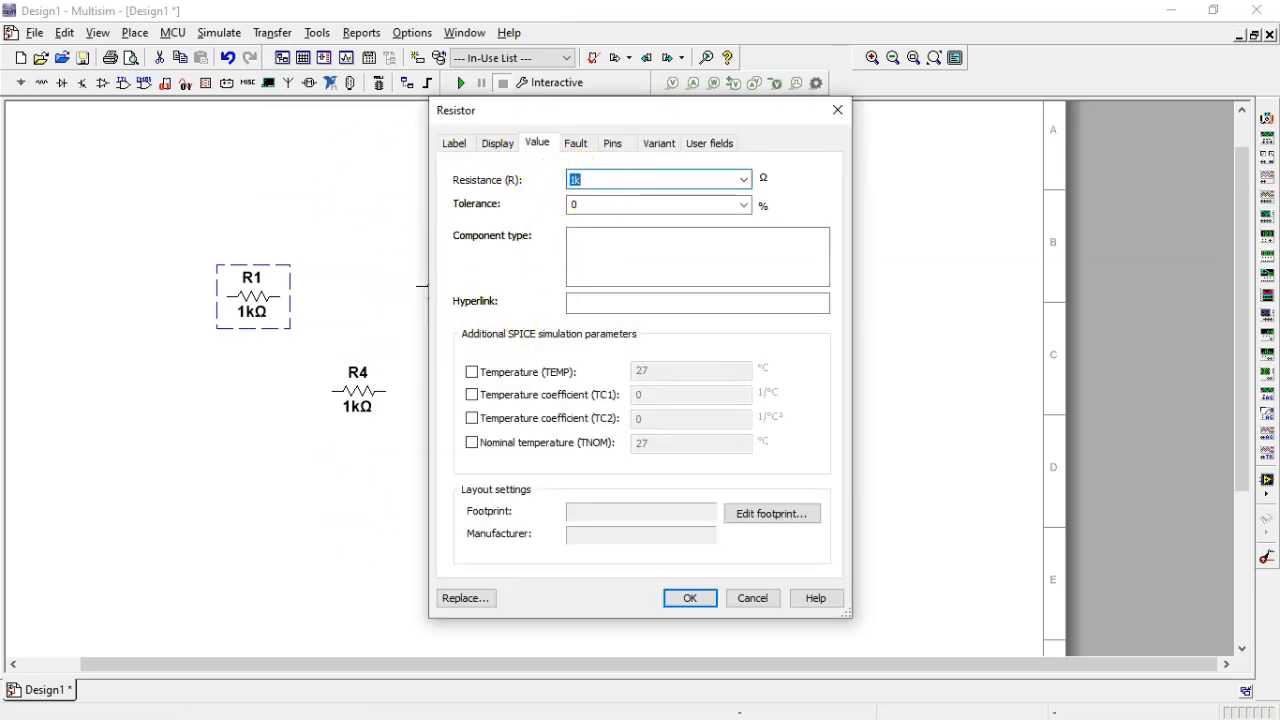
key(alt+Tab)
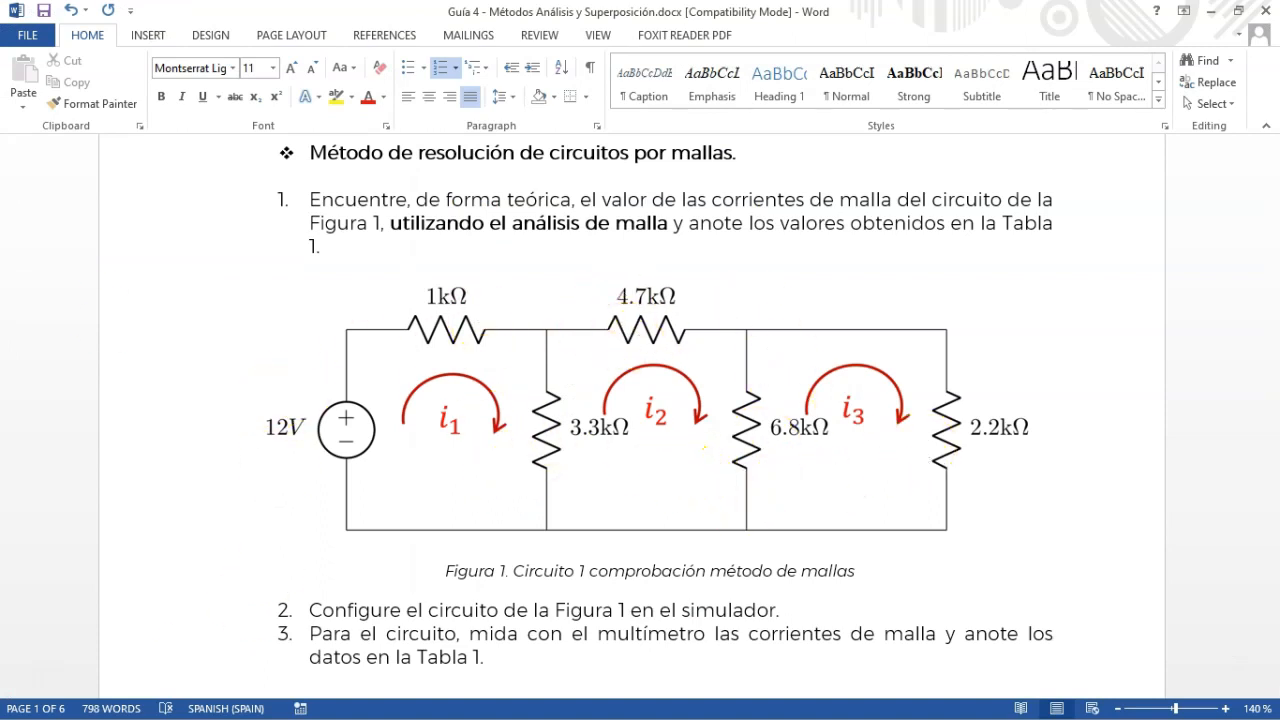
key(alt+Tab)
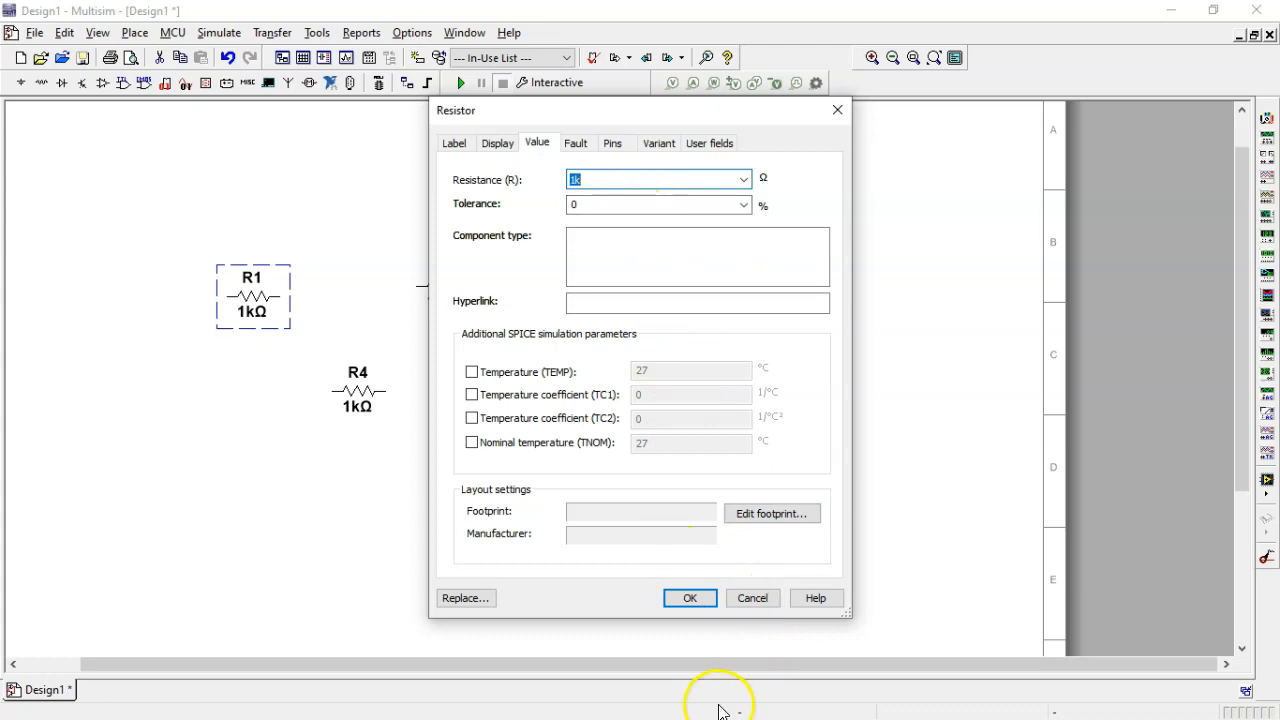
click(706, 601)
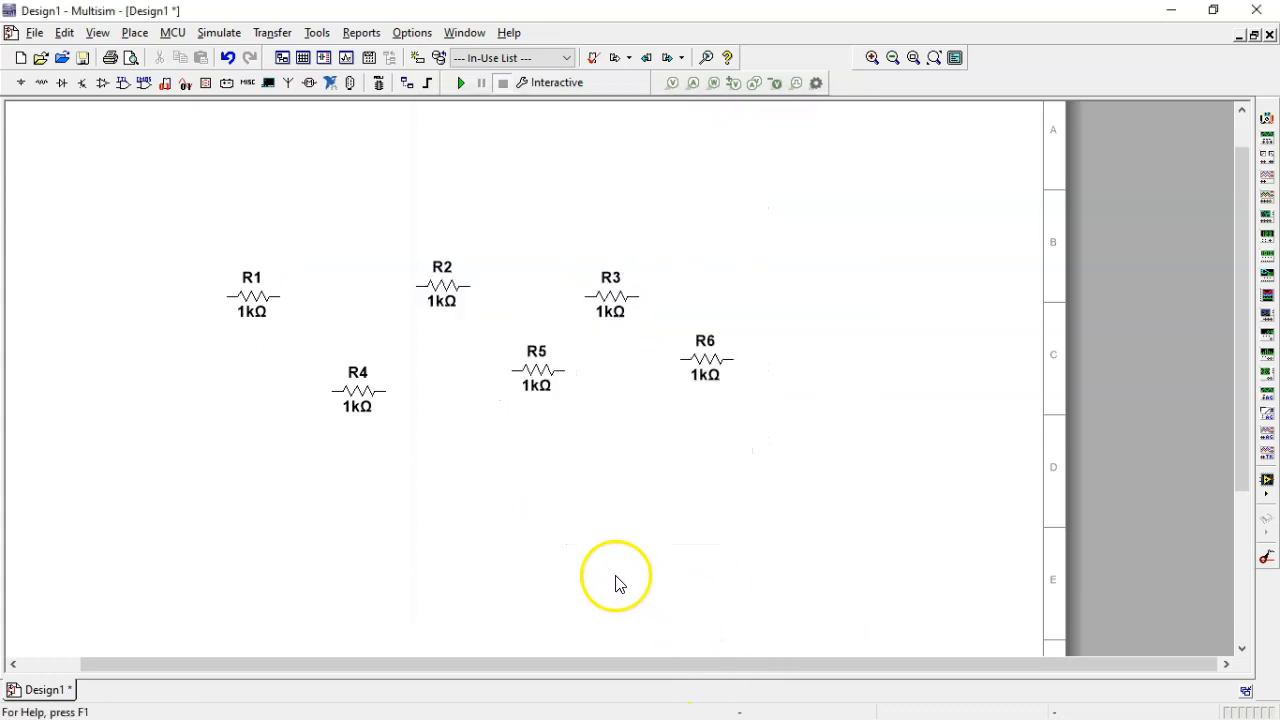
Rotate resistors R4, R5 and R6 by 90° clockwise so they stand vertically
click(339, 407)
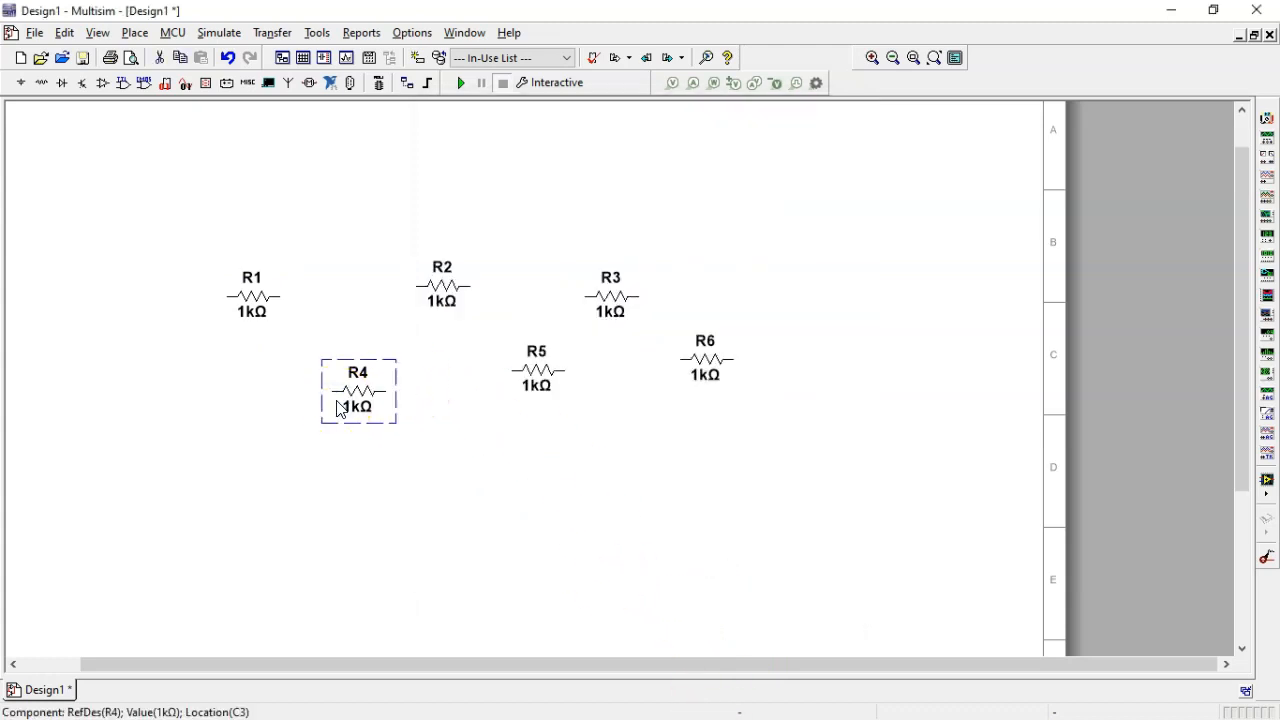
key(ctrl+r)
click(544, 376)
key(ctrl+r)
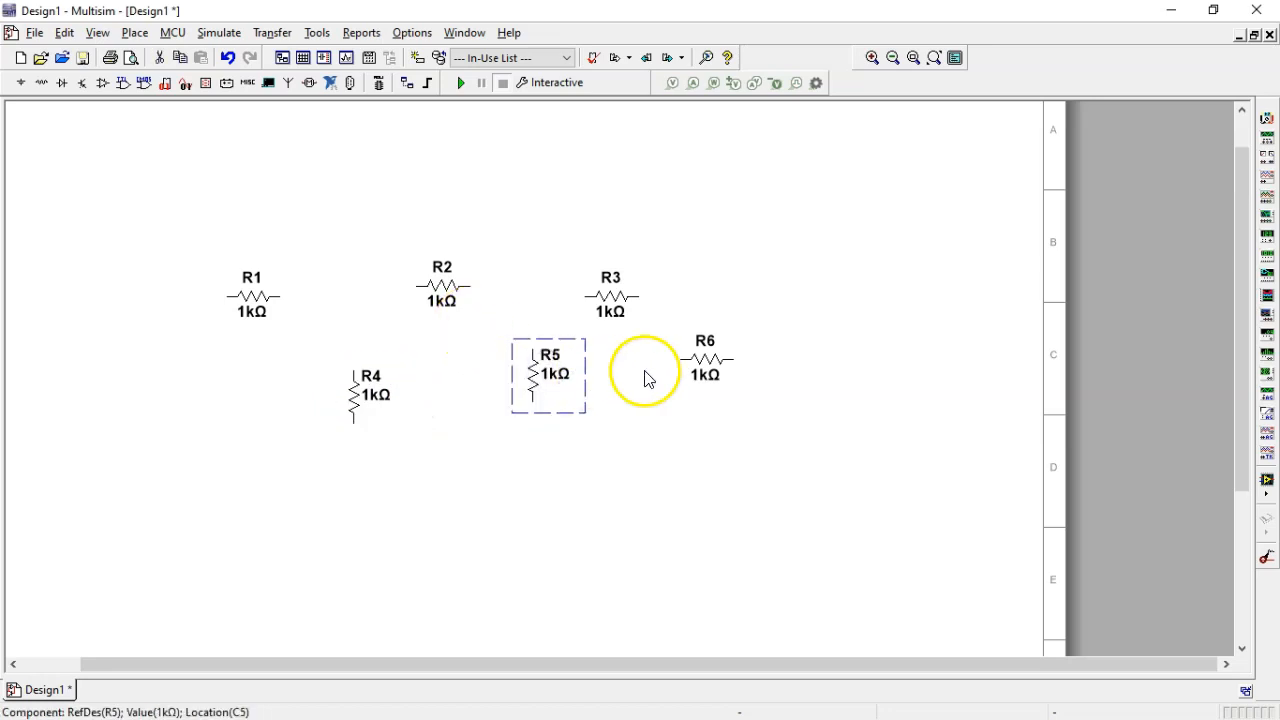
right_click(708, 365)
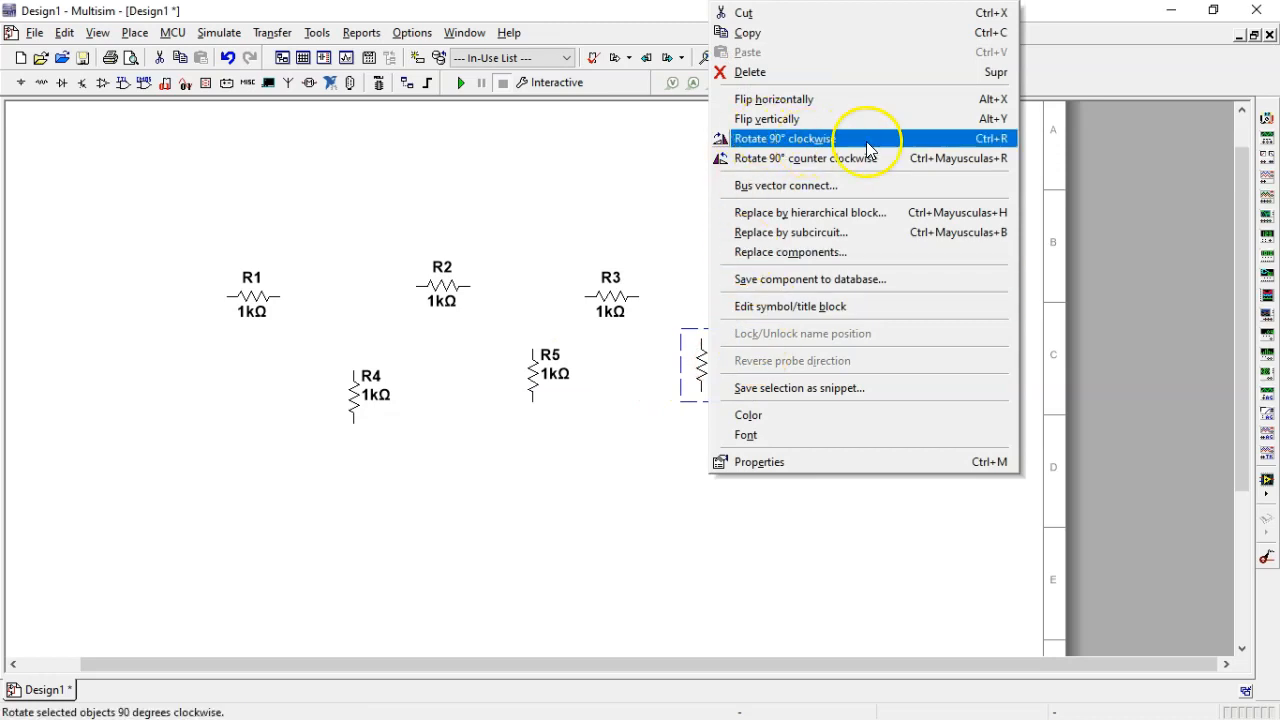
click(584, 570)
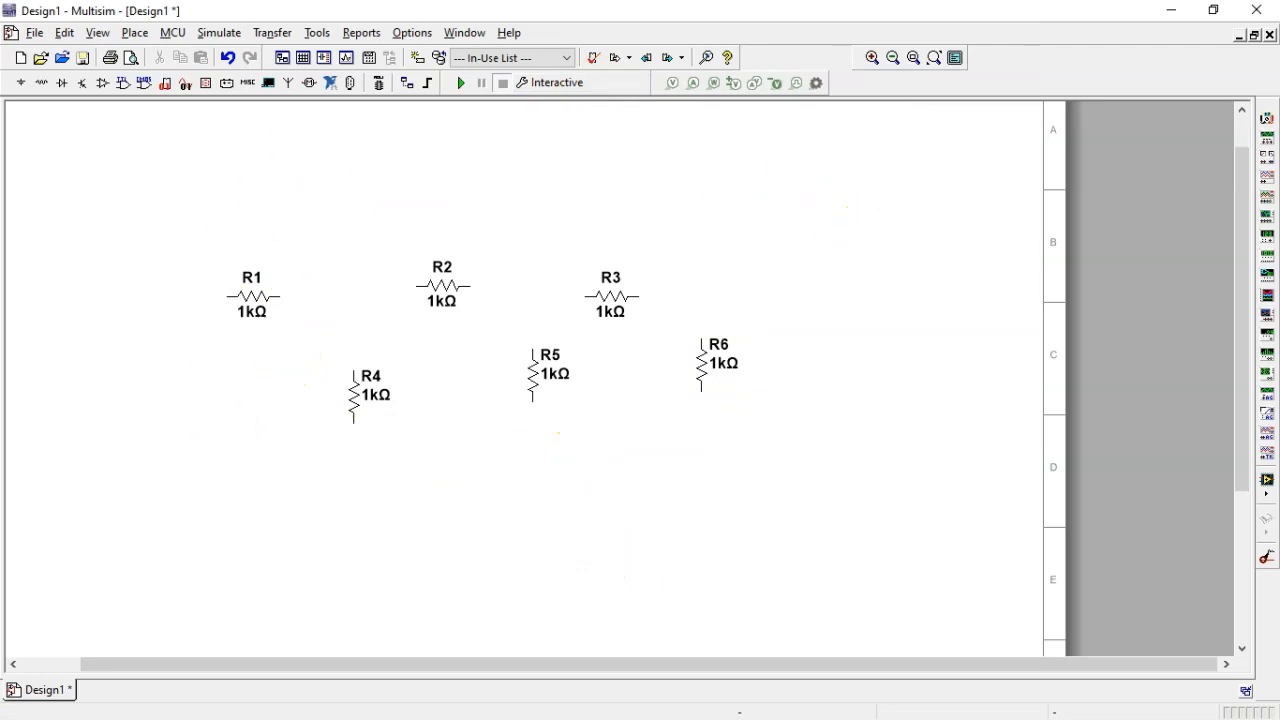
Check the Figure 1 circuit in the Word guide, then view the Sources components in Multisim without placing any
key(alt+Tab)
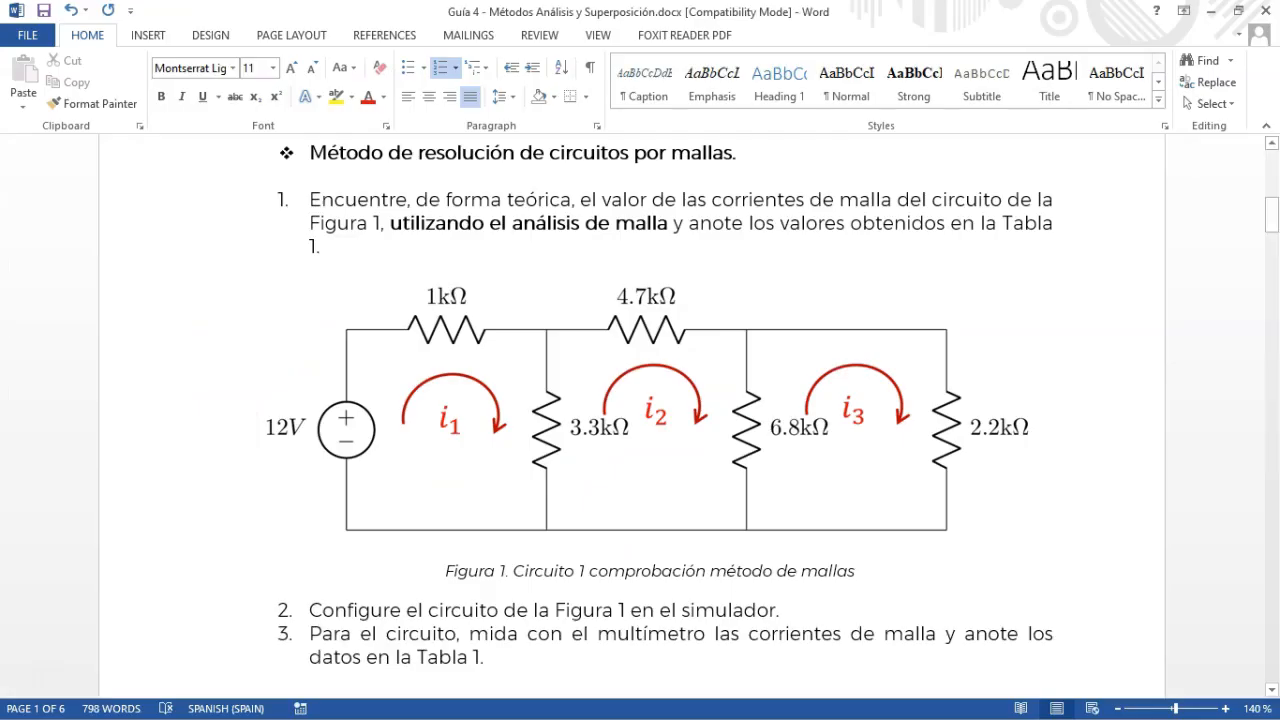
key(alt+Tab)
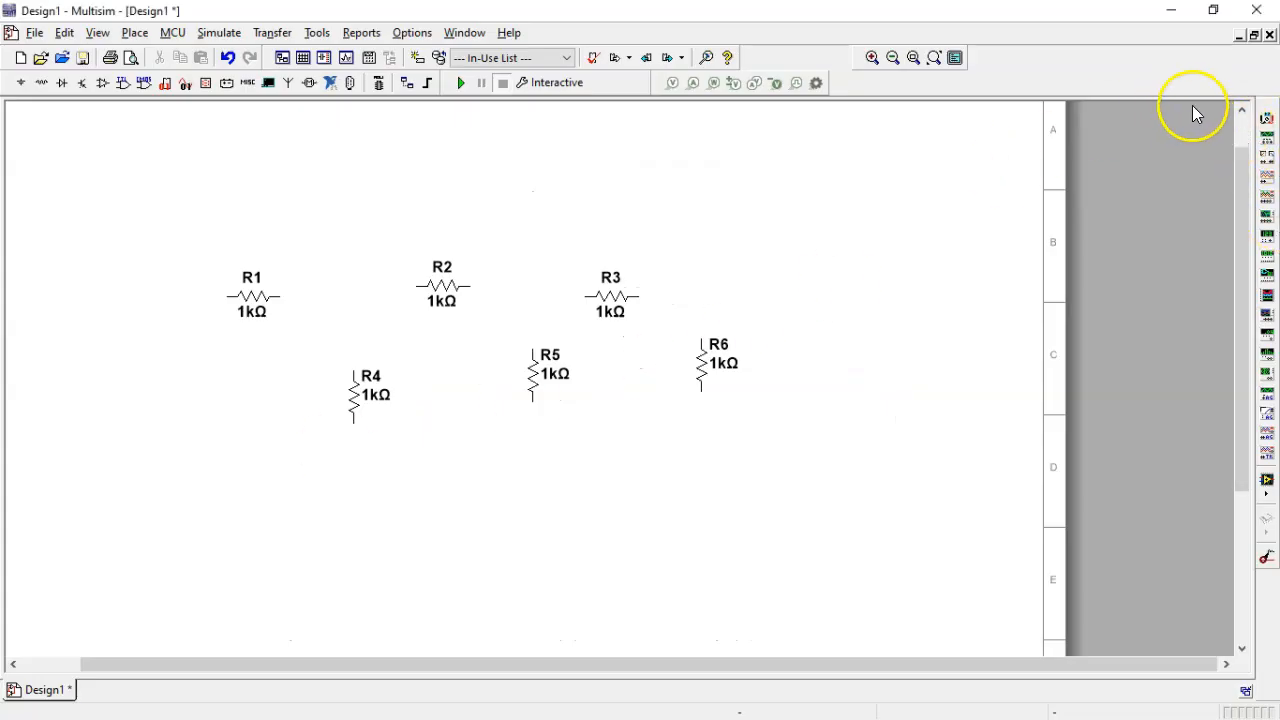
click(22, 84)
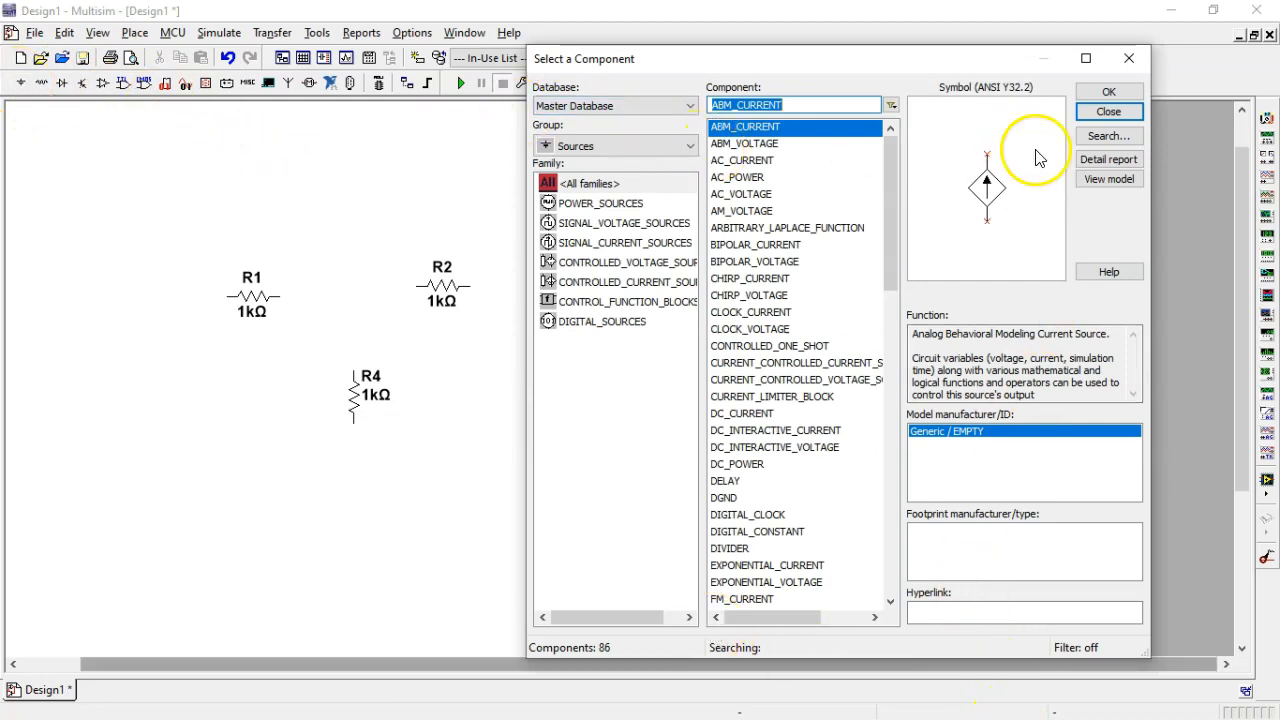
click(1130, 58)
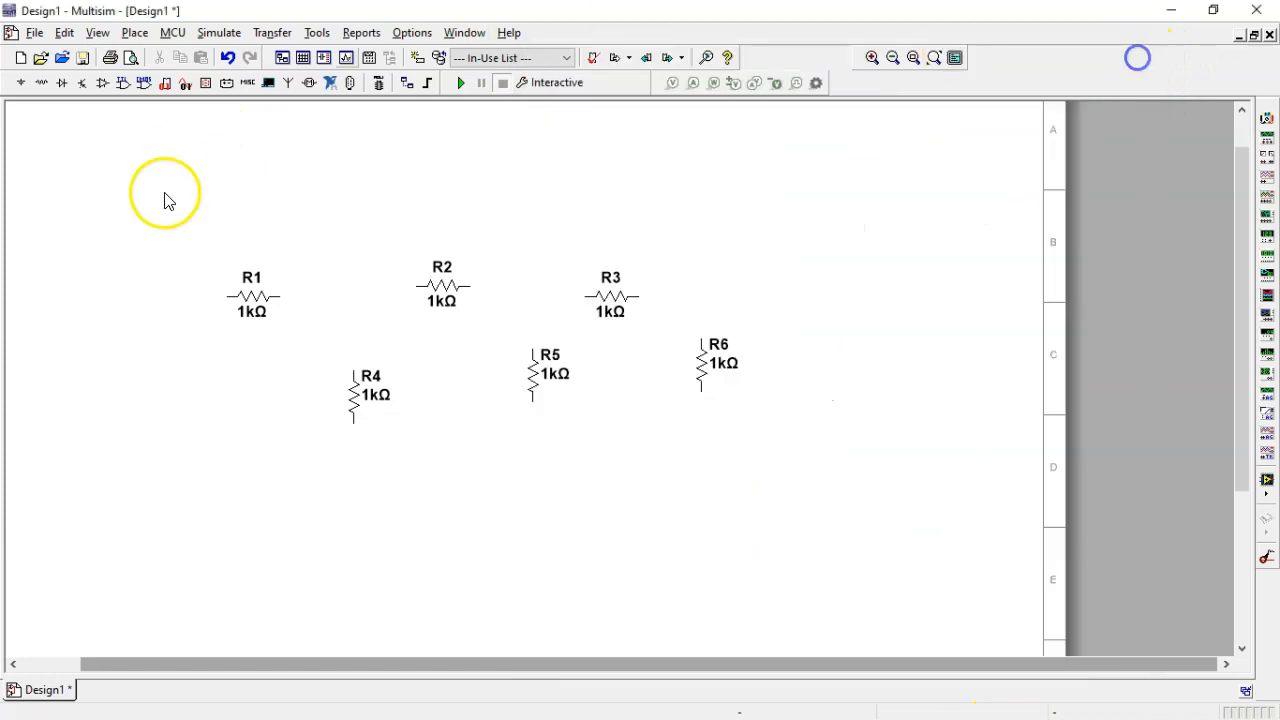
Place a 12 V DC_POWER source from the Sources group's POWER_SOURCES family below and to the left of R1
click(42, 84)
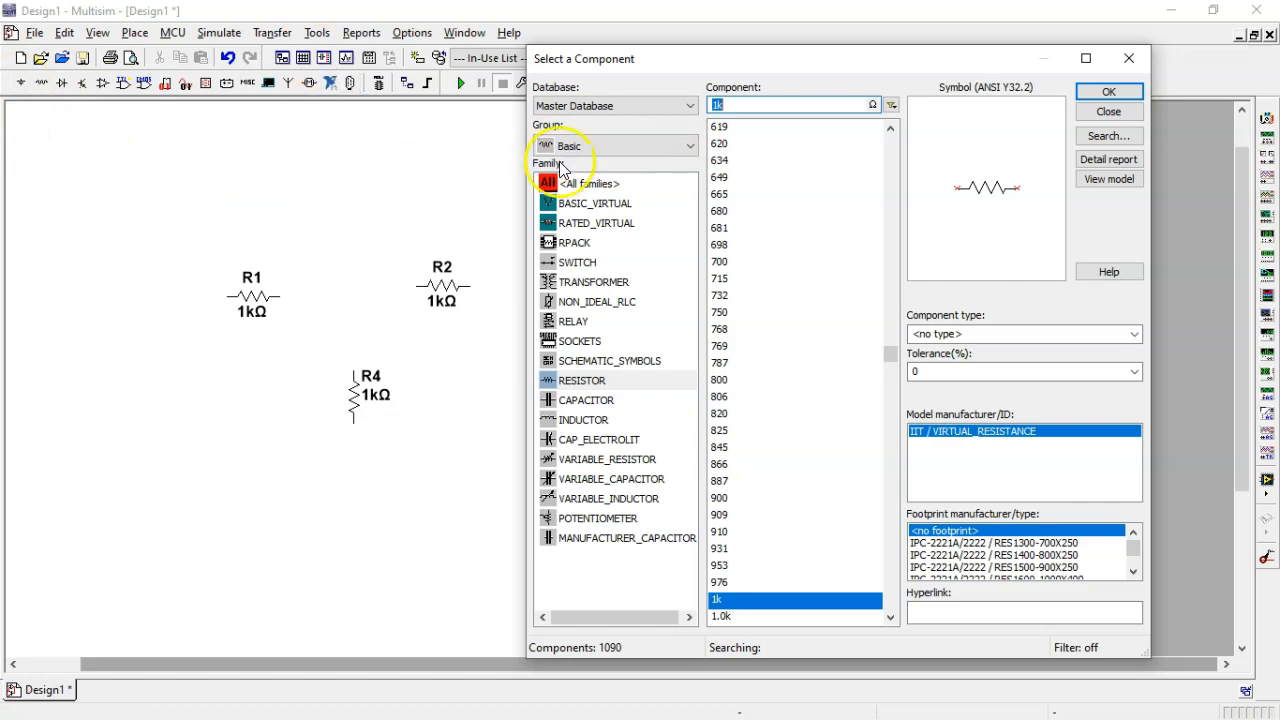
click(663, 146)
click(567, 189)
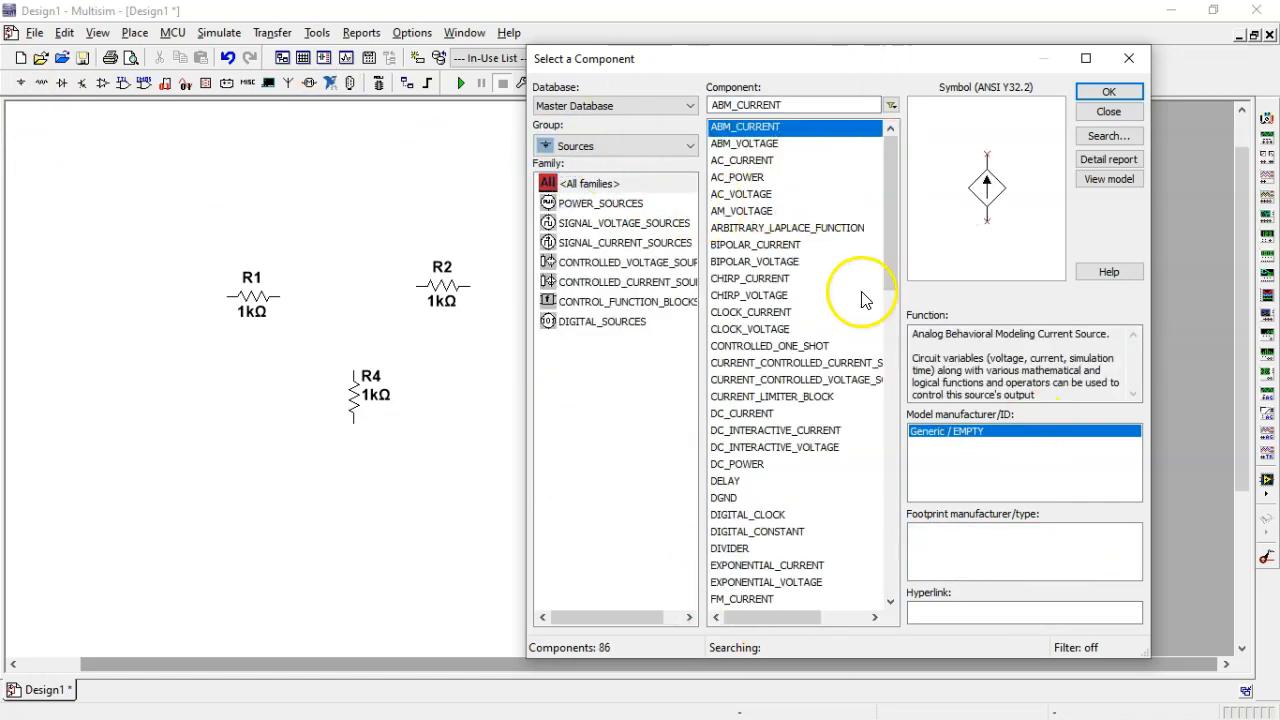
click(612, 205)
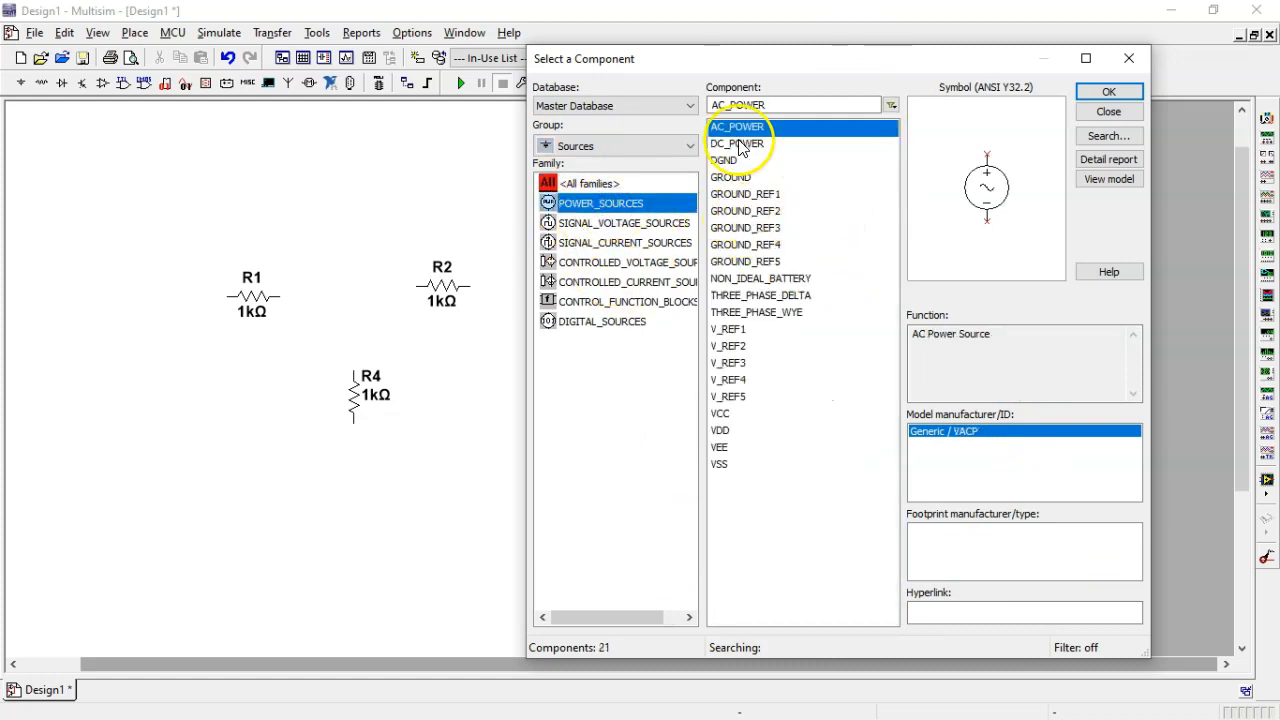
click(740, 143)
click(1103, 93)
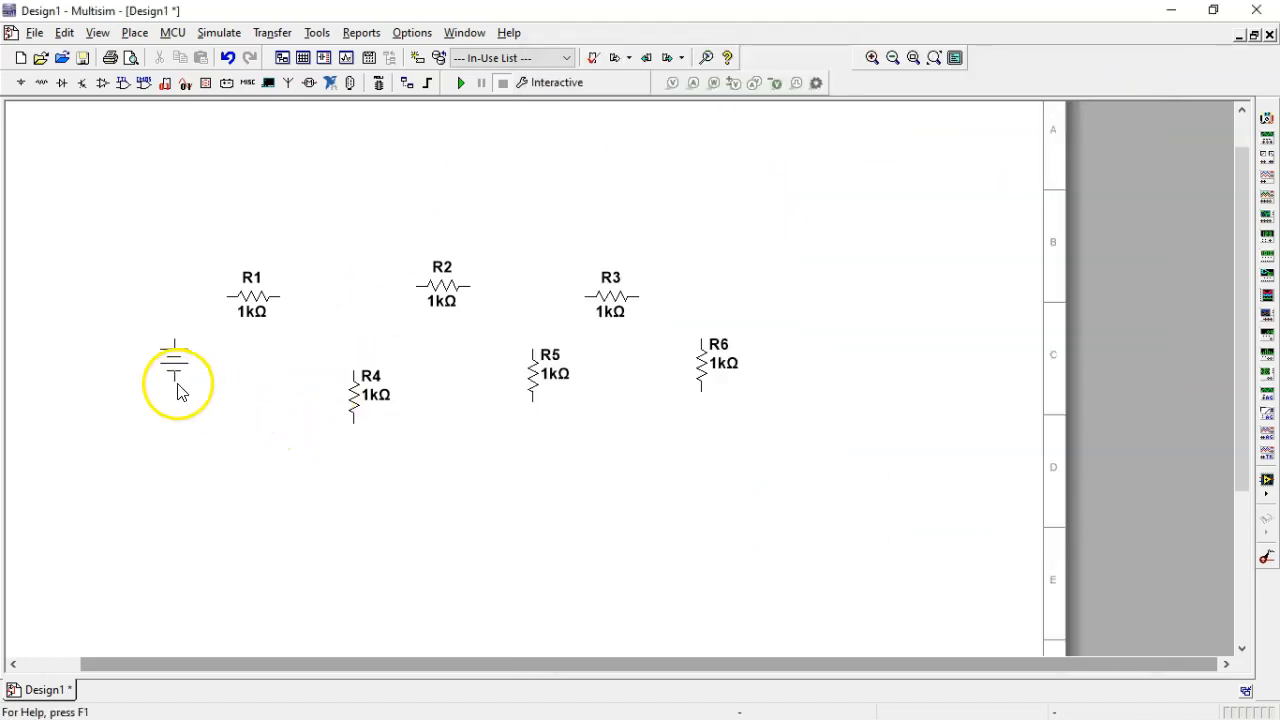
click(178, 395)
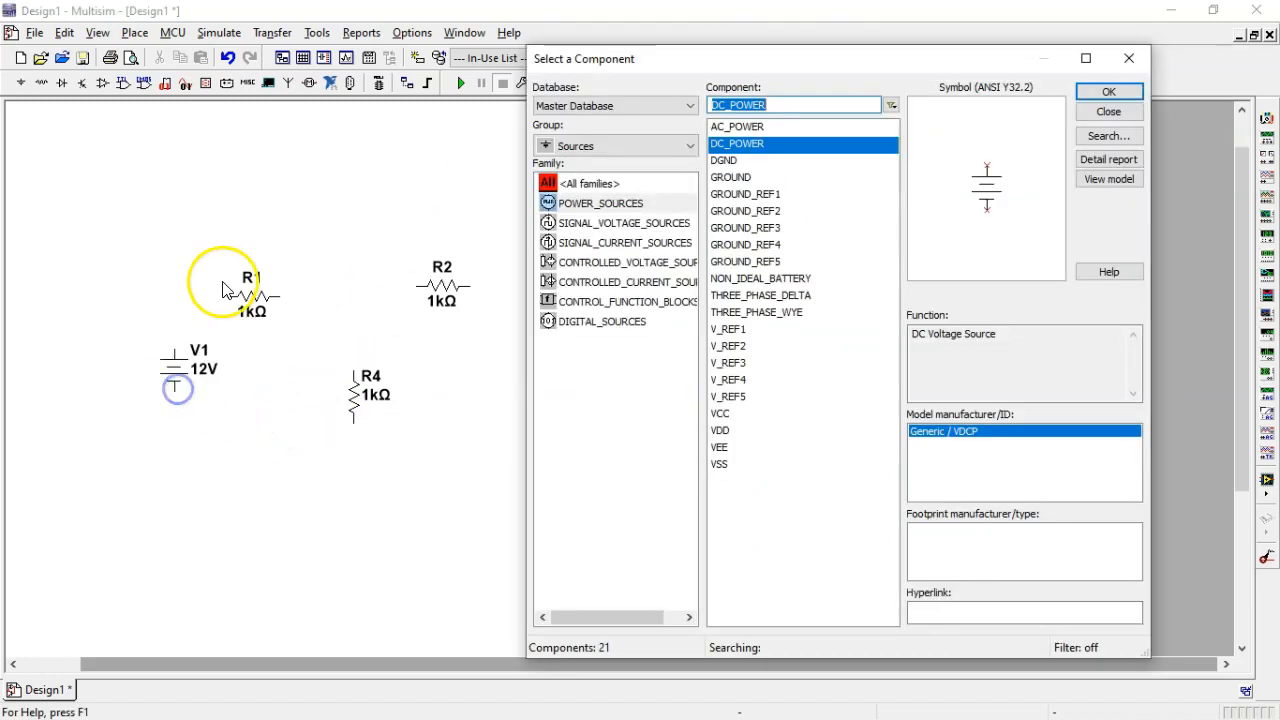
click(1094, 113)
Move source V1 slightly down and left, level with R4
click(175, 362)
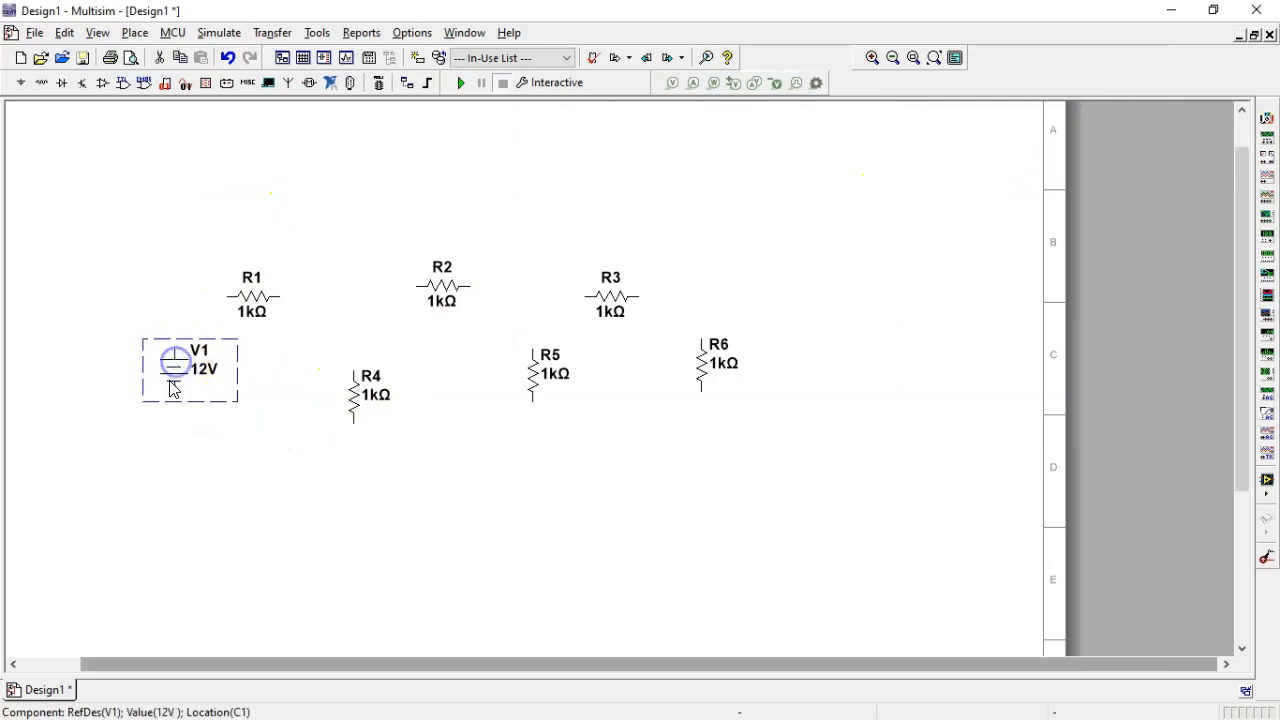
drag(173, 396, 168, 404)
click(216, 267)
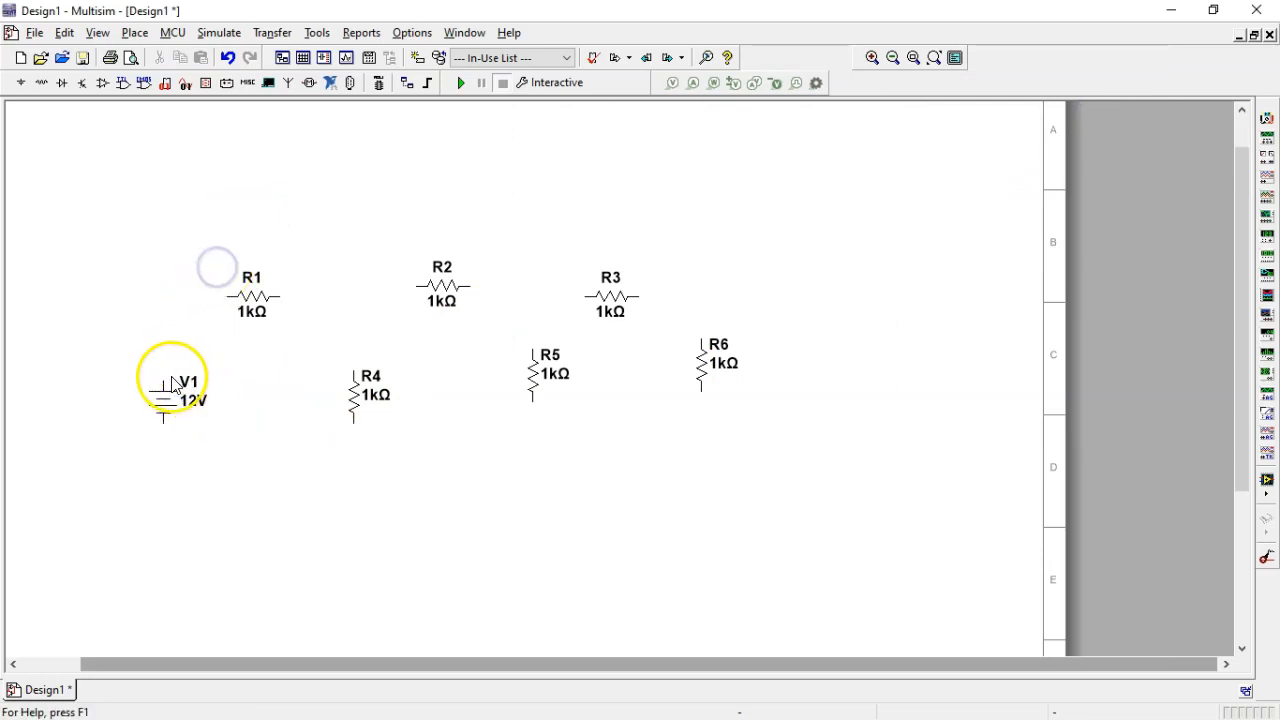
Wire V1's positive terminal in series through R1, R2 and R3 to R6's upper end, with R2 level with R1
click(165, 378)
click(166, 357)
click(163, 380)
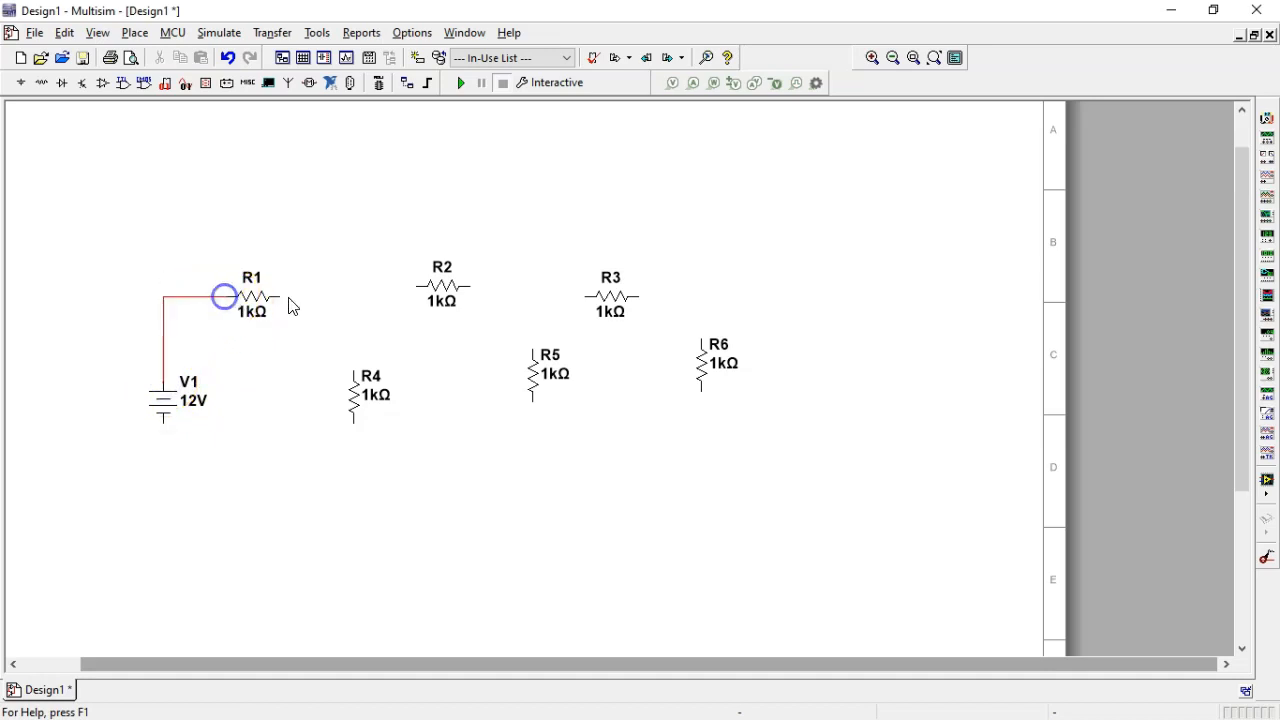
click(415, 286)
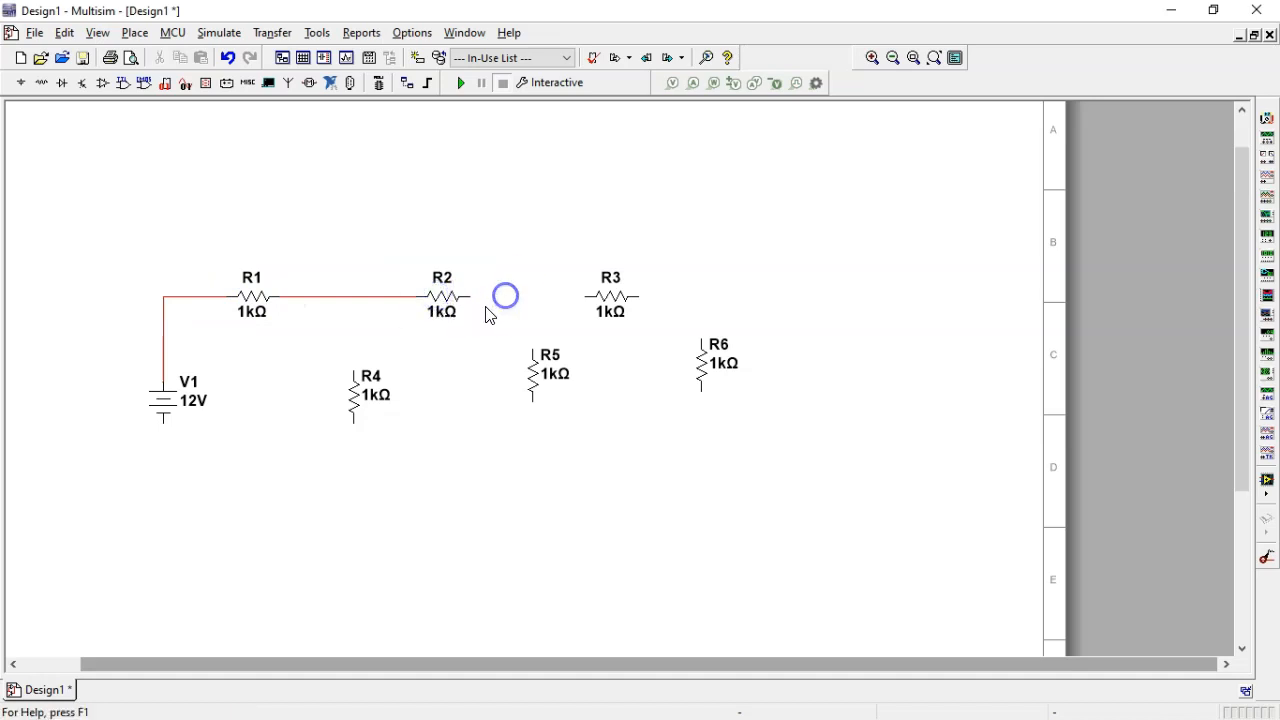
click(582, 296)
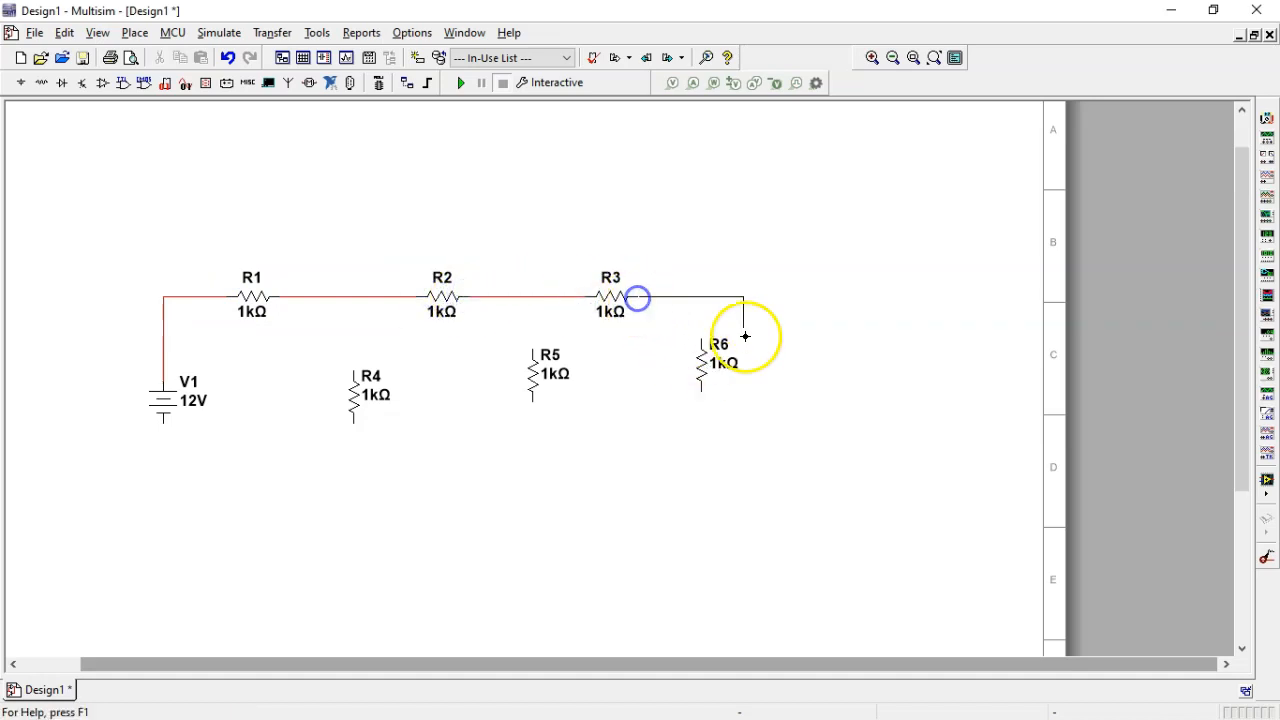
click(702, 341)
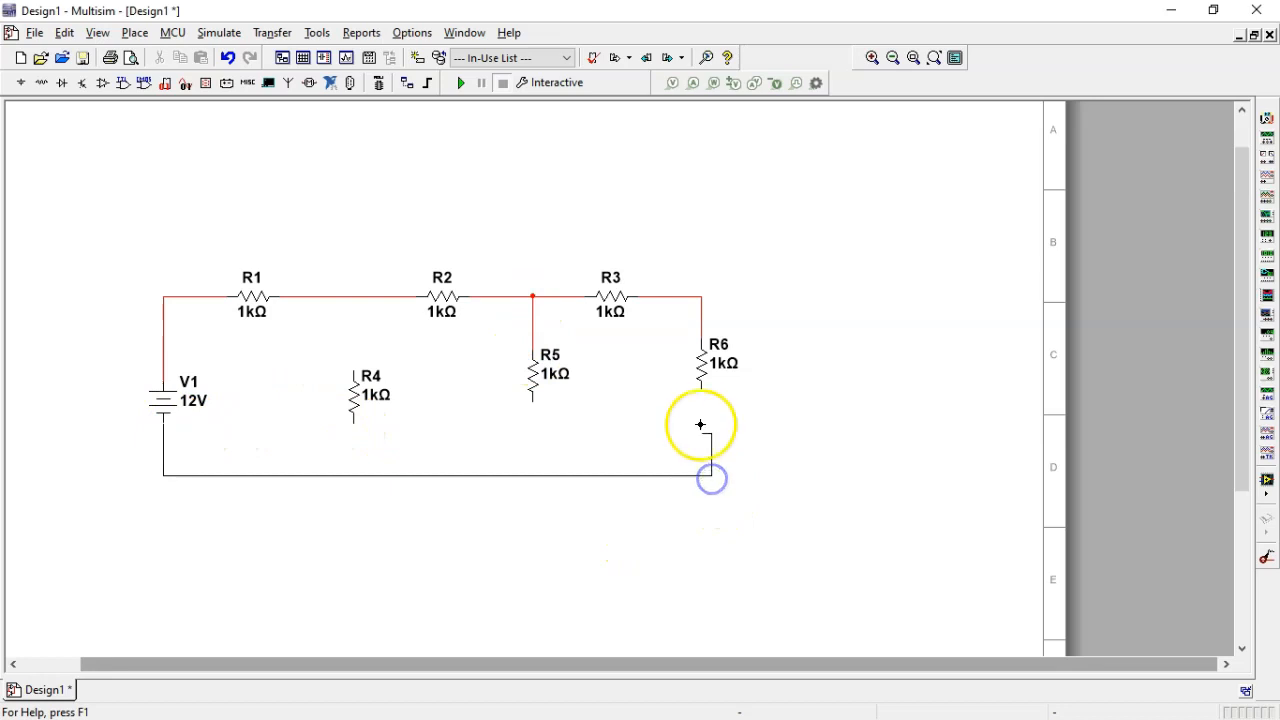
Complete a straight return wire from R6's lower end to V1's negative terminal and connect R4 and R5 between the upper and lower wires
click(701, 398)
click(709, 417)
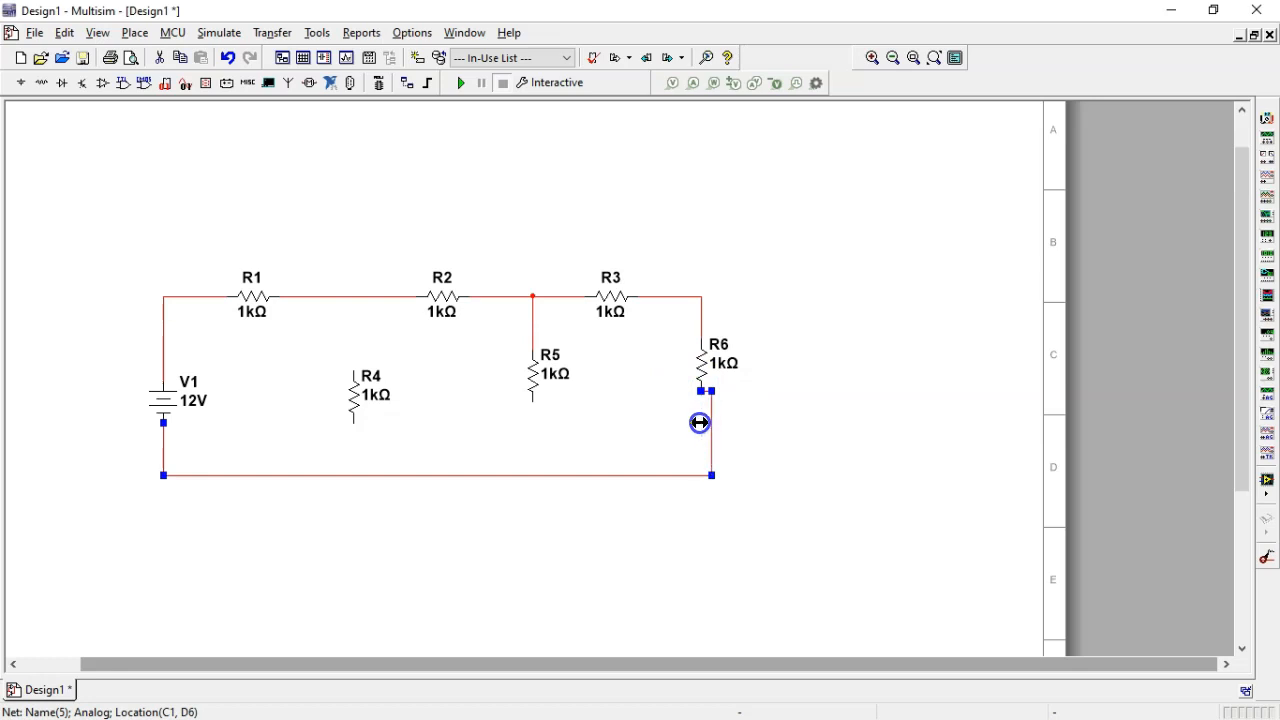
click(780, 420)
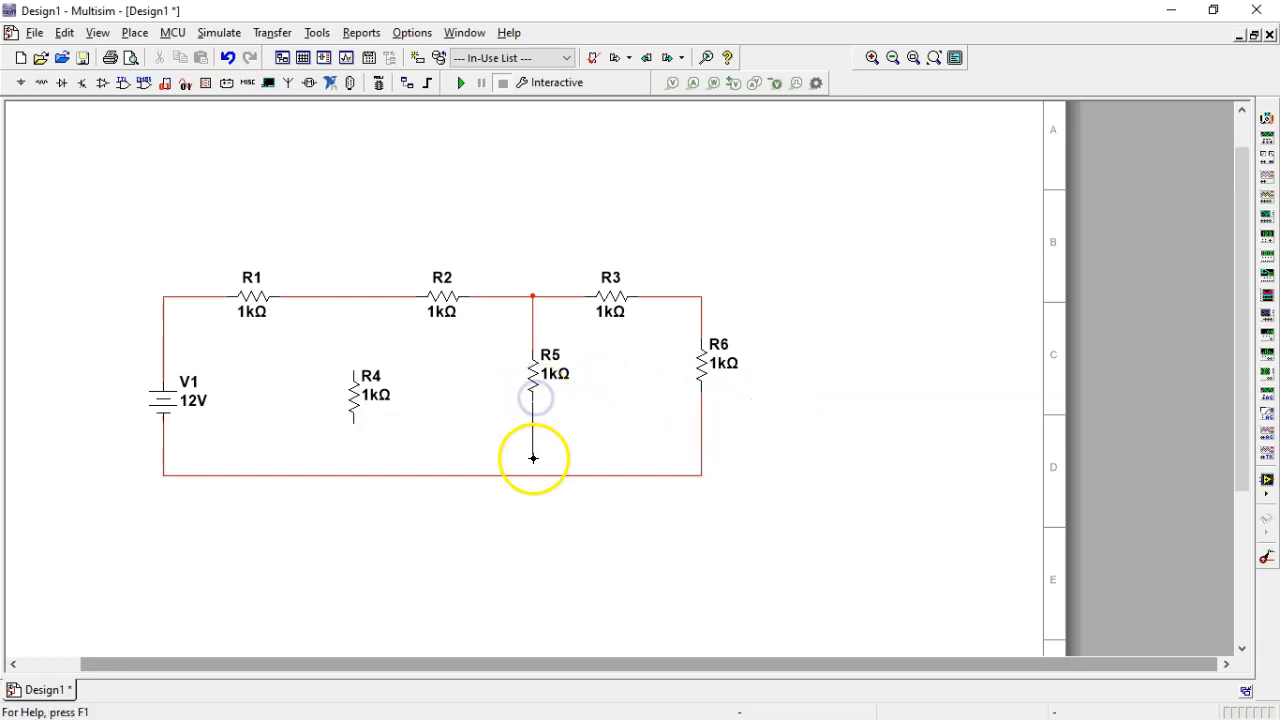
click(352, 371)
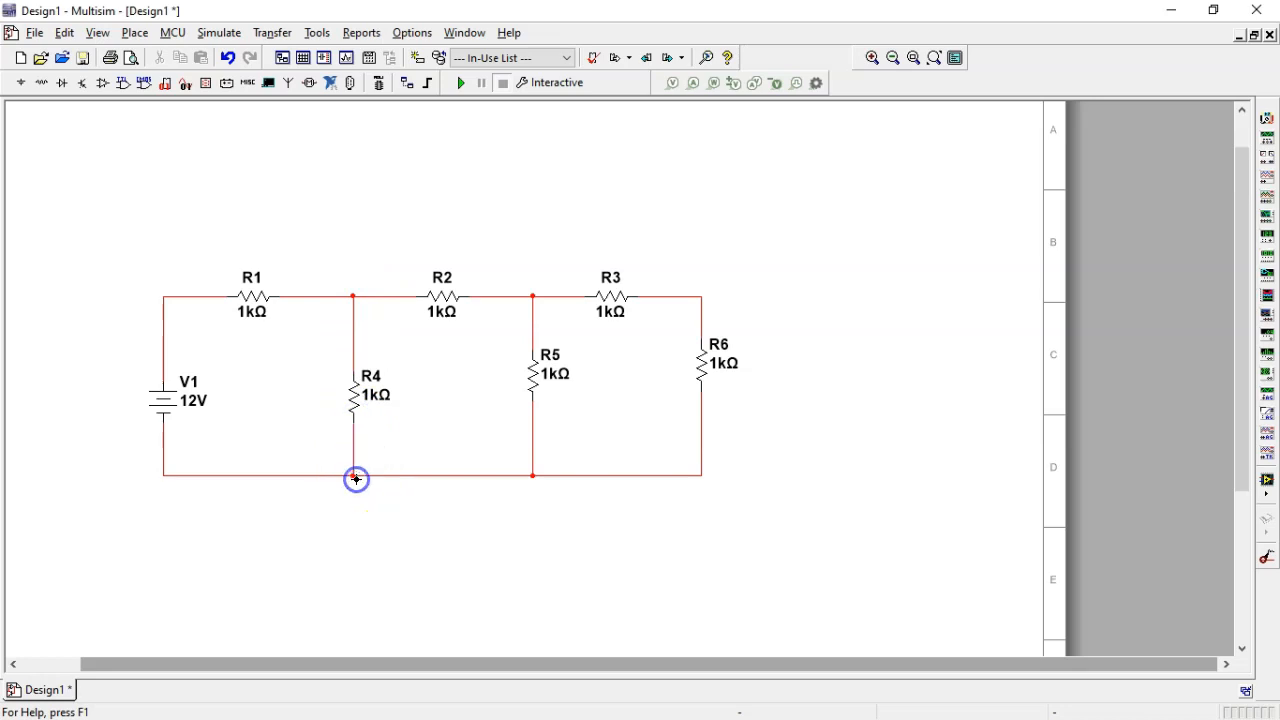
Switch to the Word guide, review Figure 1's resistor values and Table 1's mesh-current columns, and return to Multisim
key(alt+Tab)
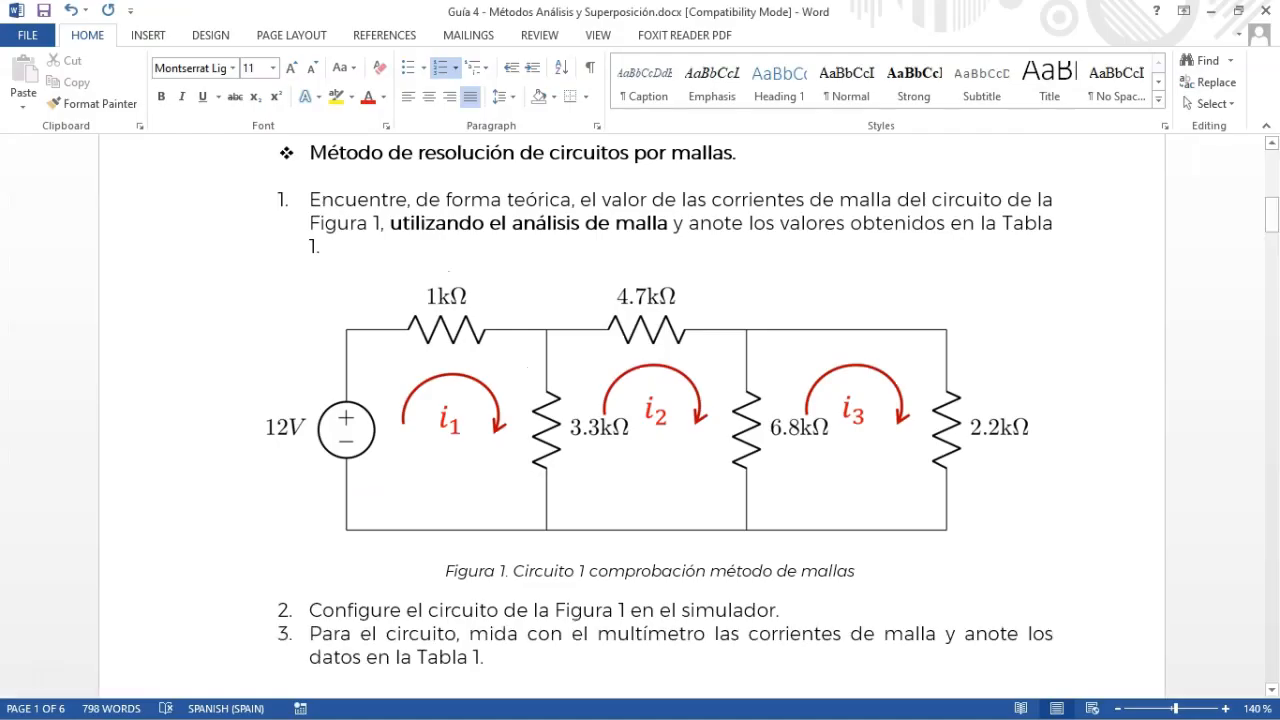
scroll(352, 422, down, 10)
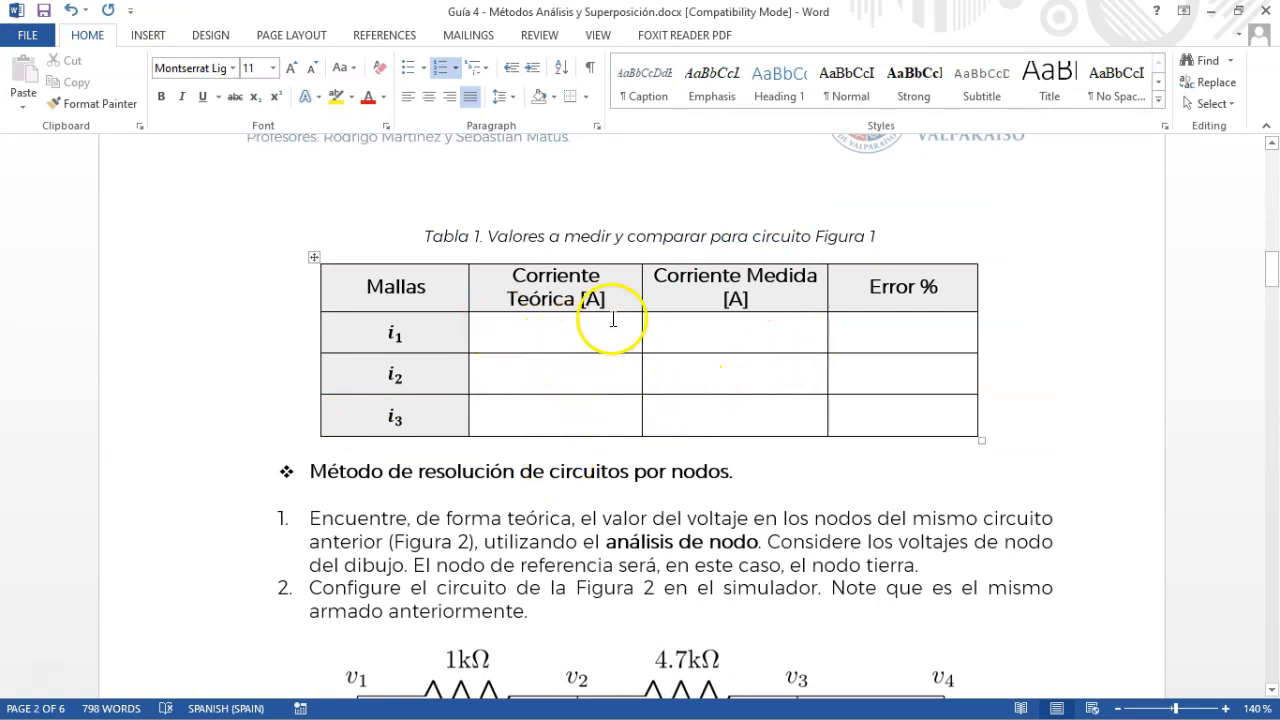
scroll(600, 330, down, 1)
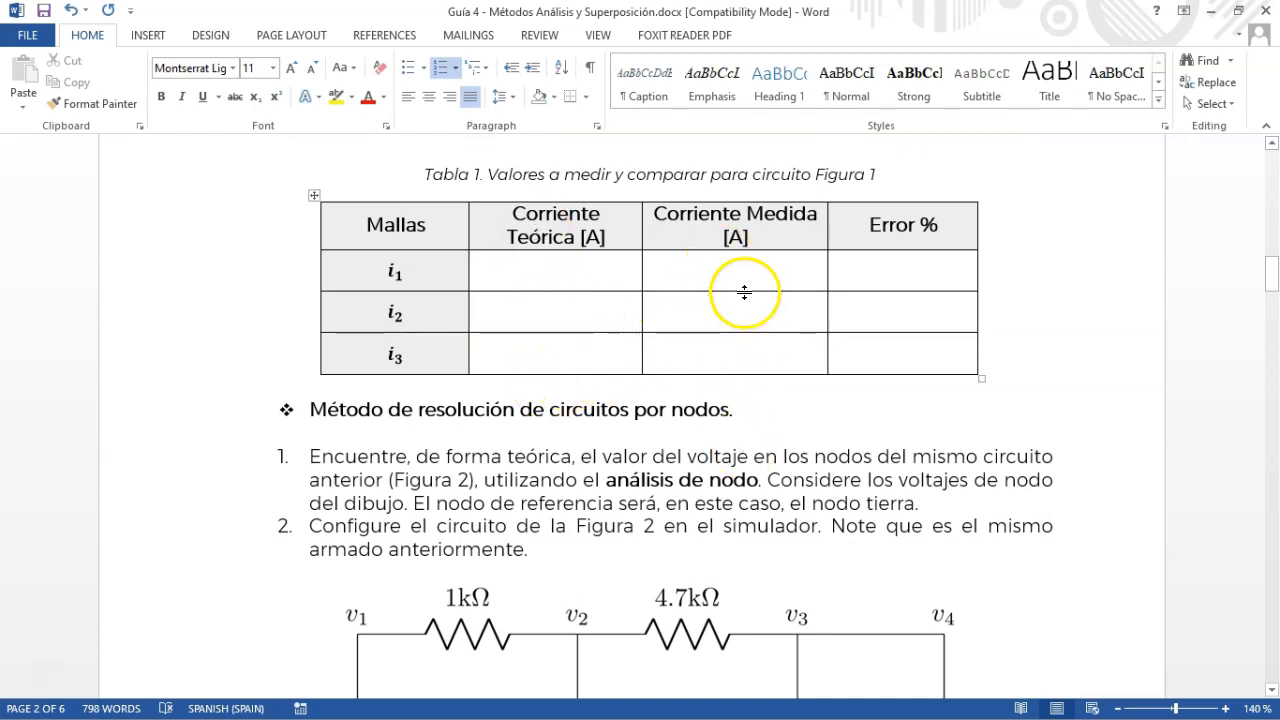
click(1213, 10)
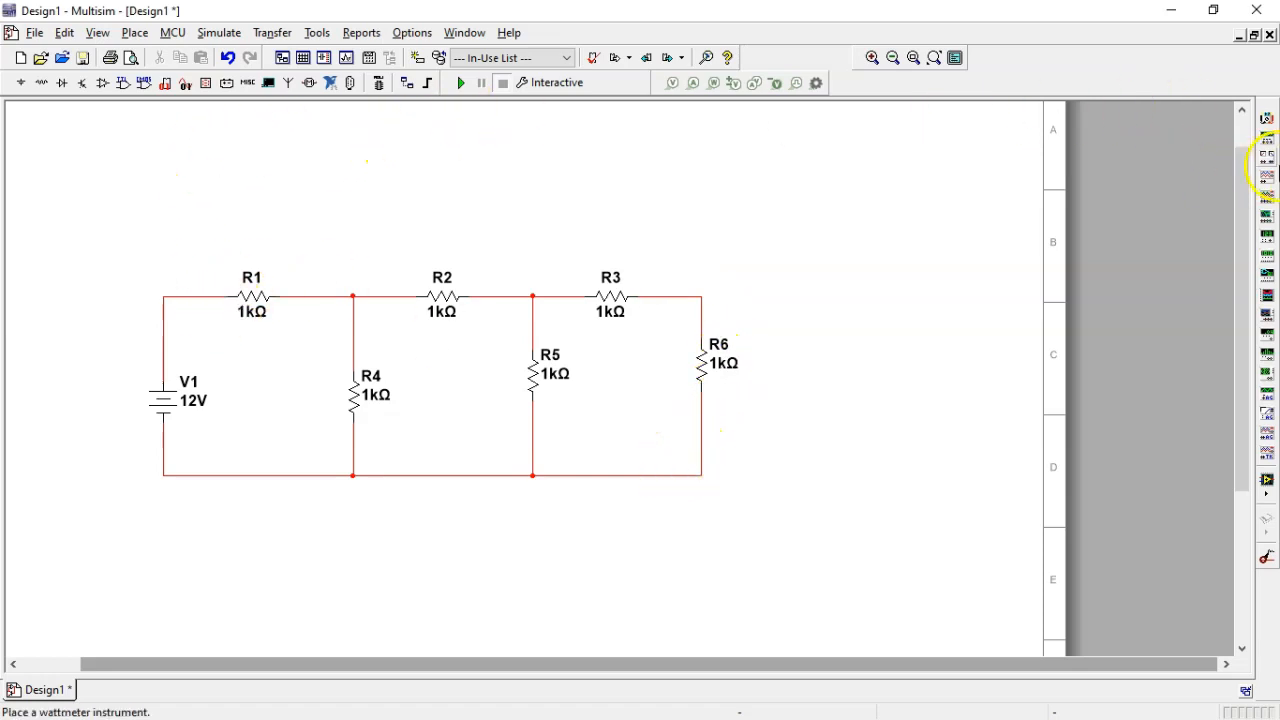
Place a multimeter above R1, set it to measure DC current and park its readout to the right of the circuit
click(1265, 120)
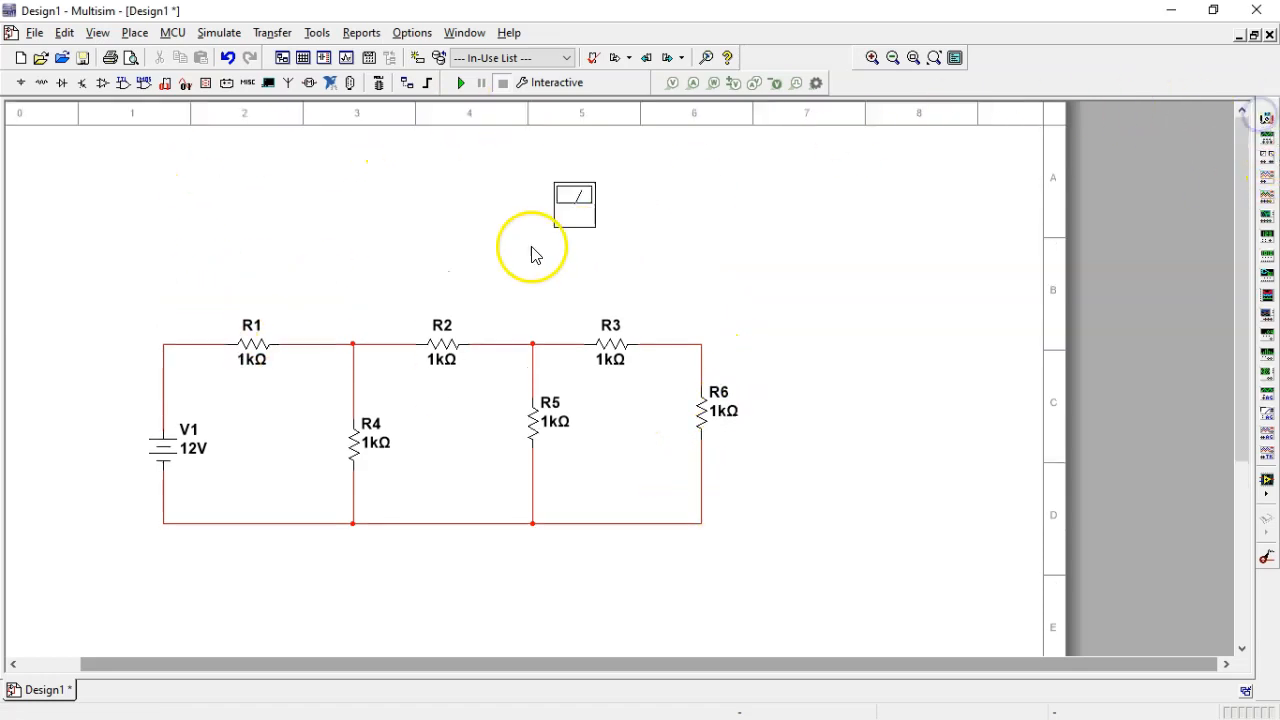
click(209, 258)
double_click(213, 220)
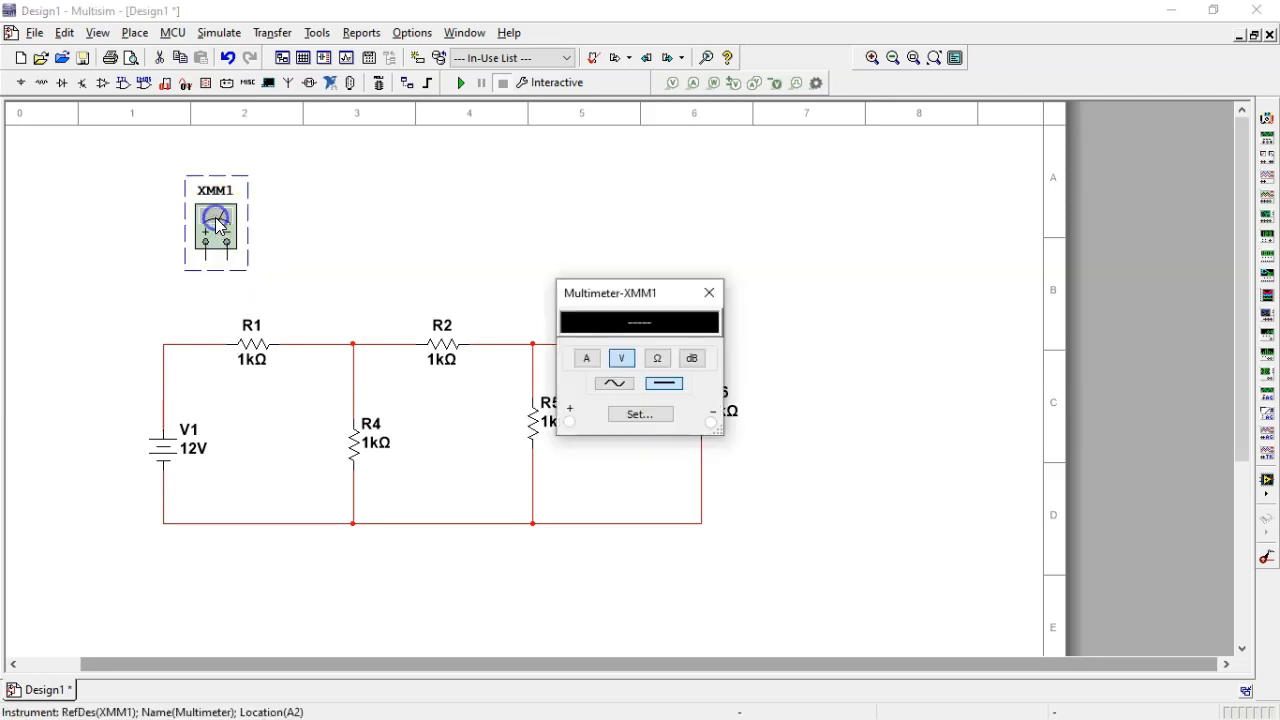
drag(694, 289, 900, 177)
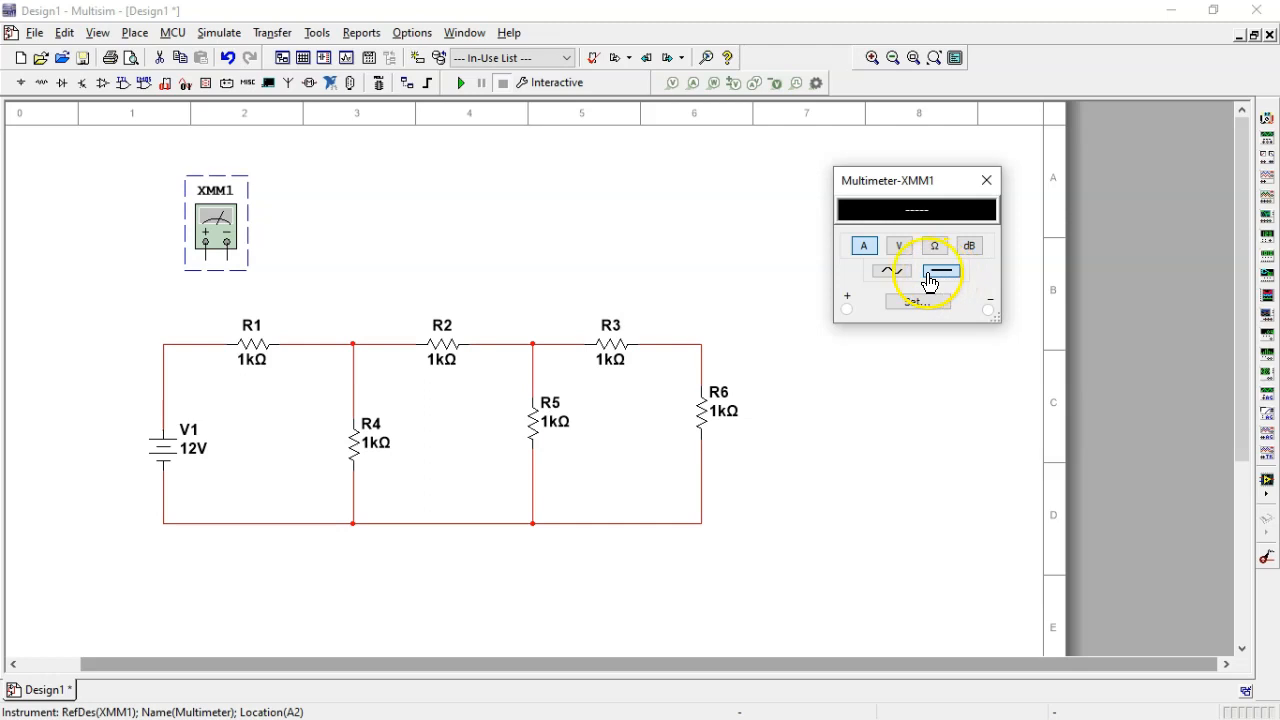
Replace the wire between V1 and R1 with the multimeter in series, positive lead toward V1, and try to run the simulation
click(175, 341)
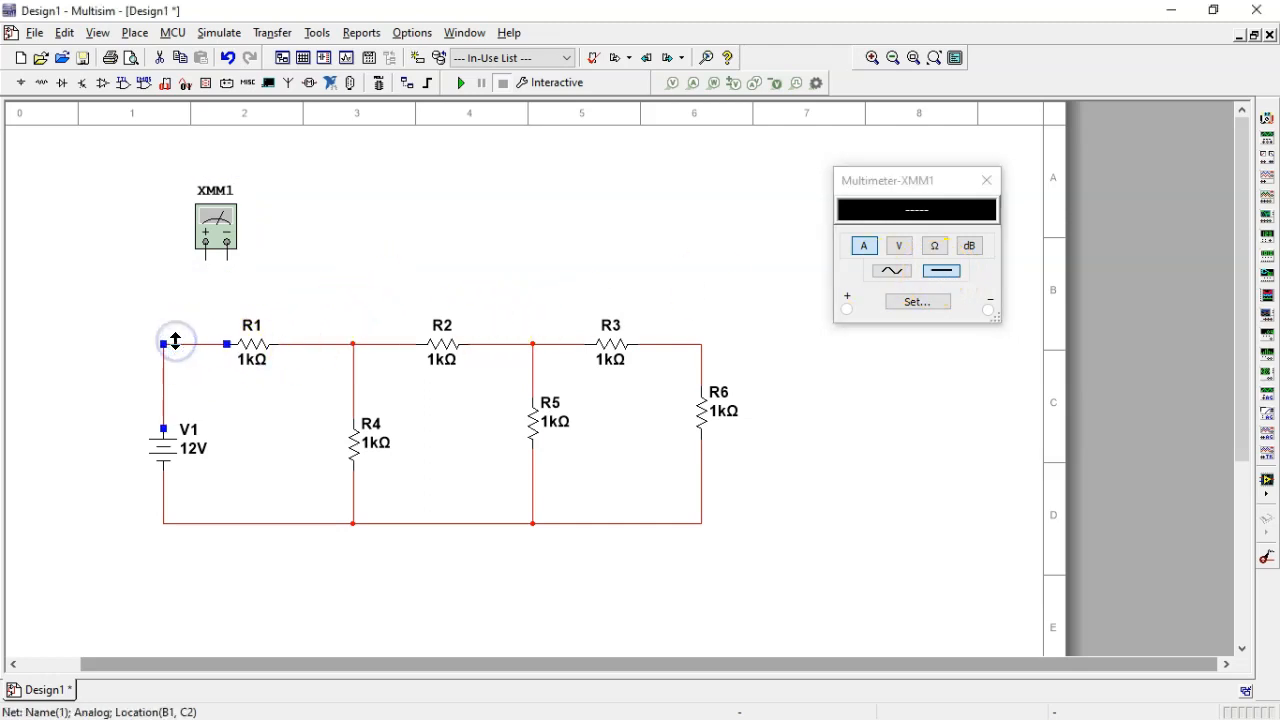
click(165, 432)
click(182, 380)
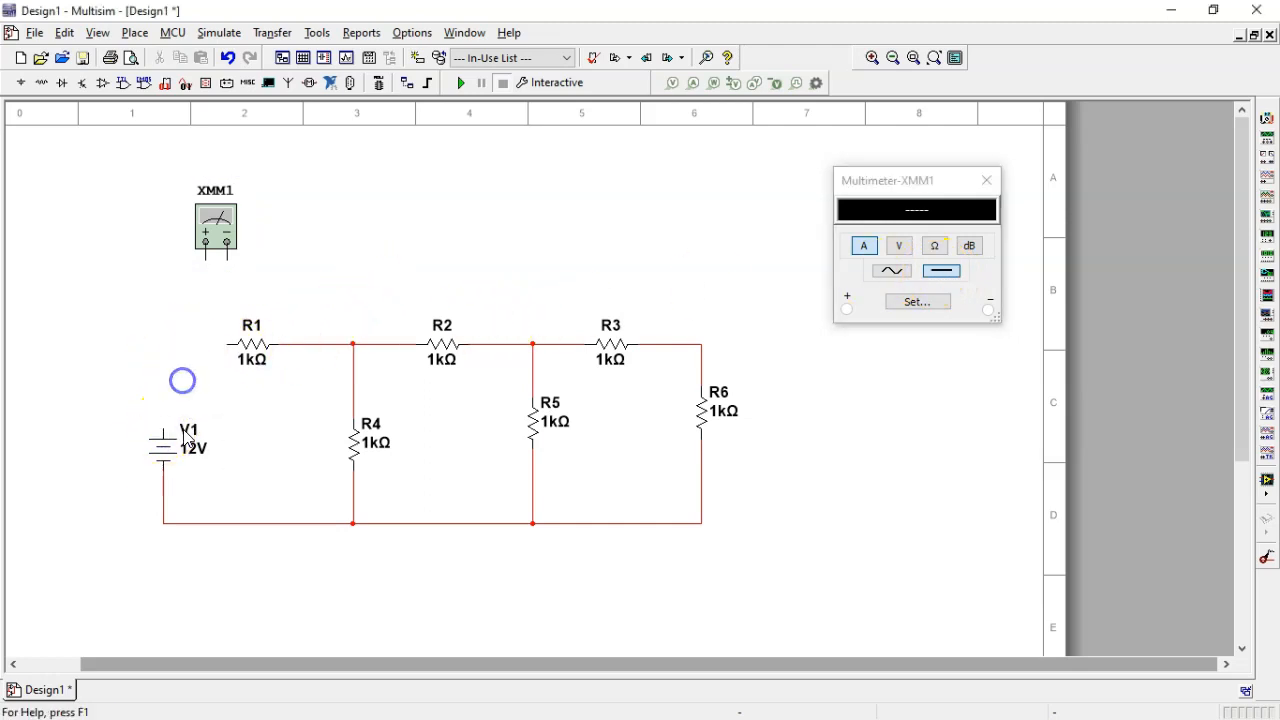
drag(174, 331, 220, 342)
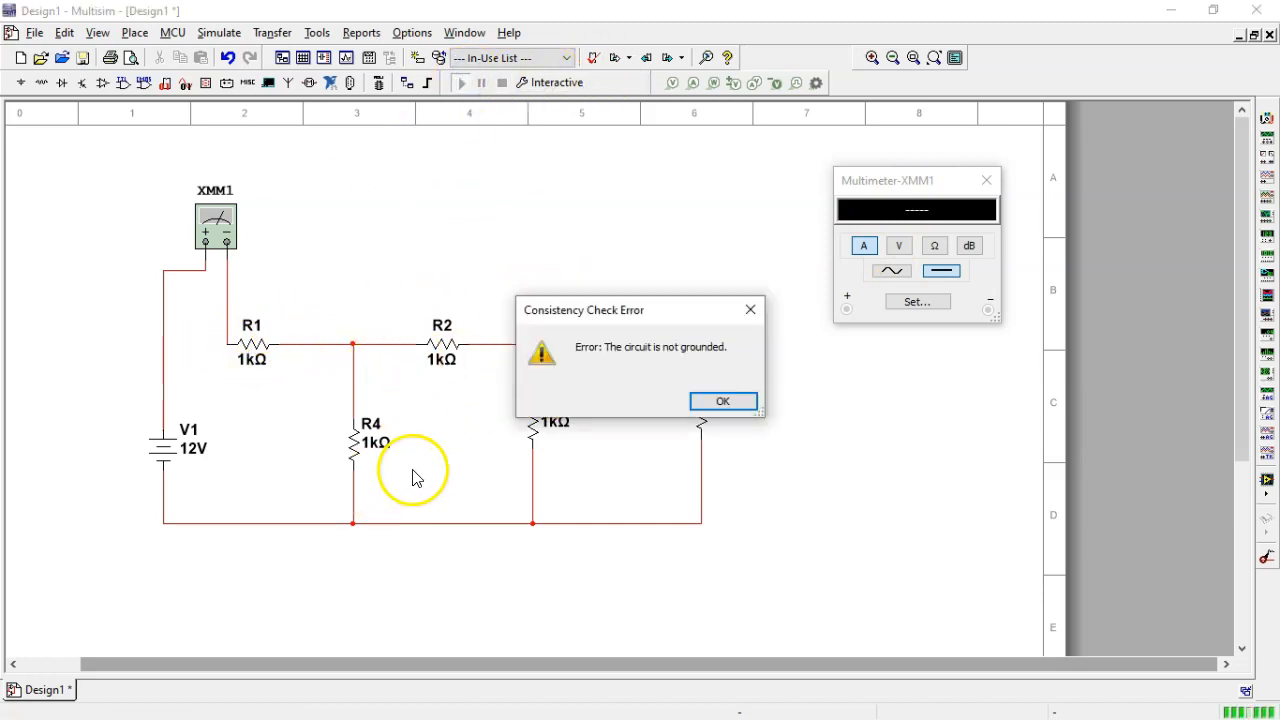
click(716, 401)
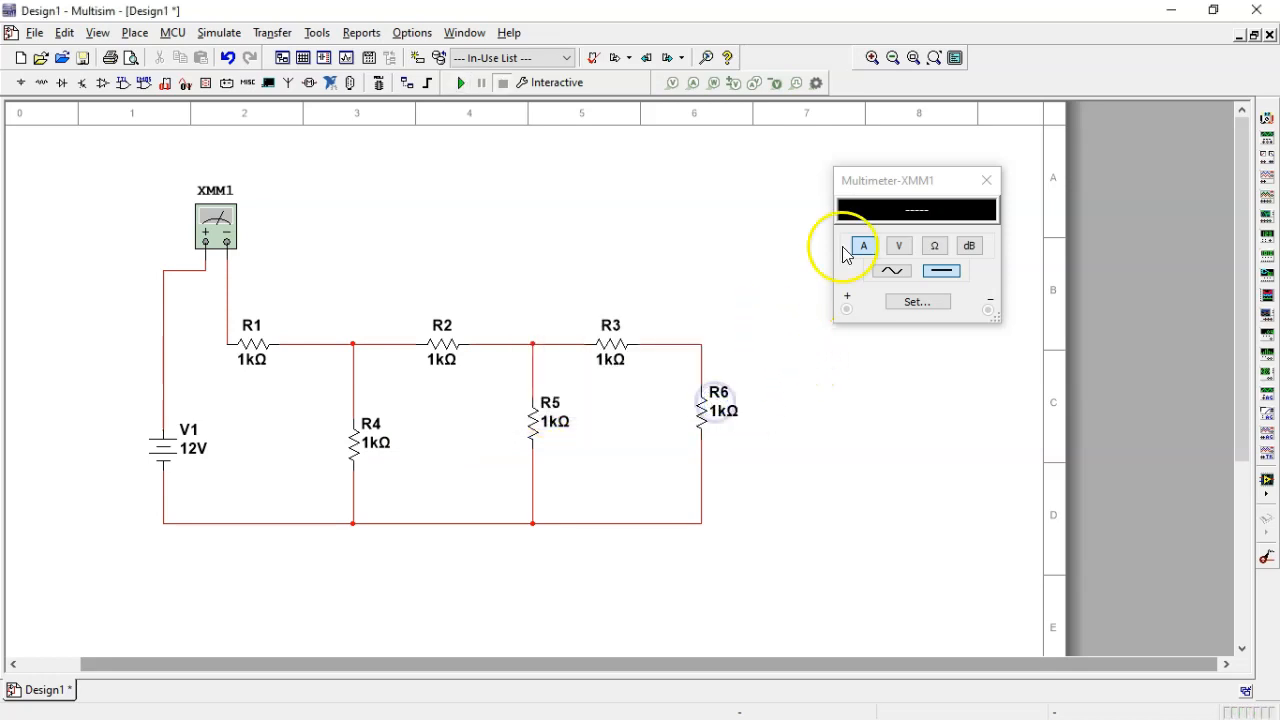
Place a GROUND from the POWER_SOURCES family below V1 and connect it to the circuit's return wire
click(22, 83)
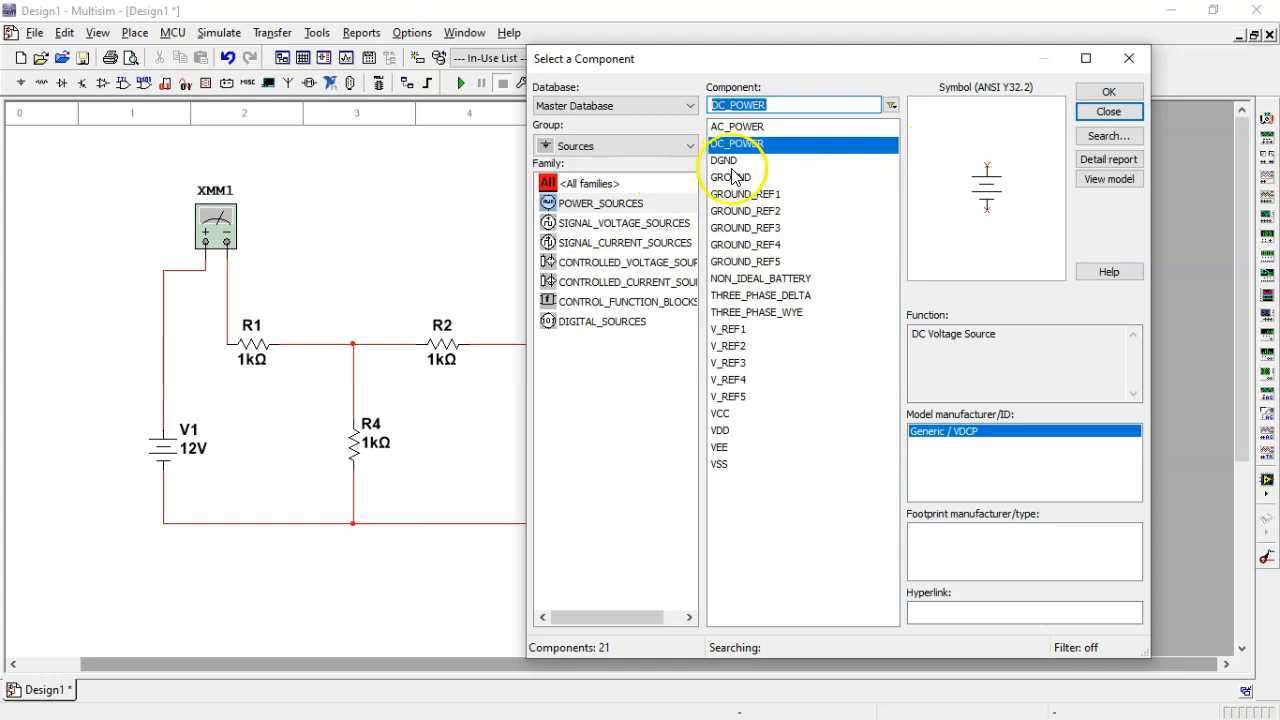
click(733, 177)
click(1115, 94)
scroll(188, 462, down, 3)
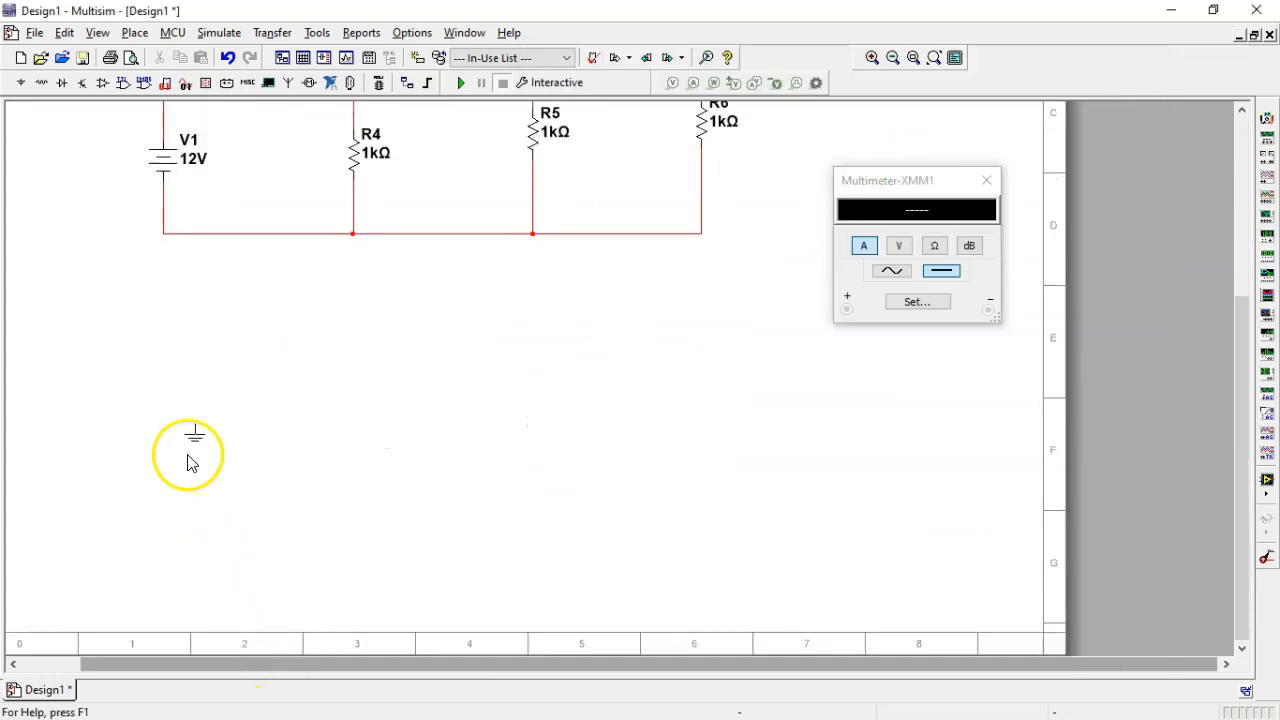
click(166, 268)
click(165, 264)
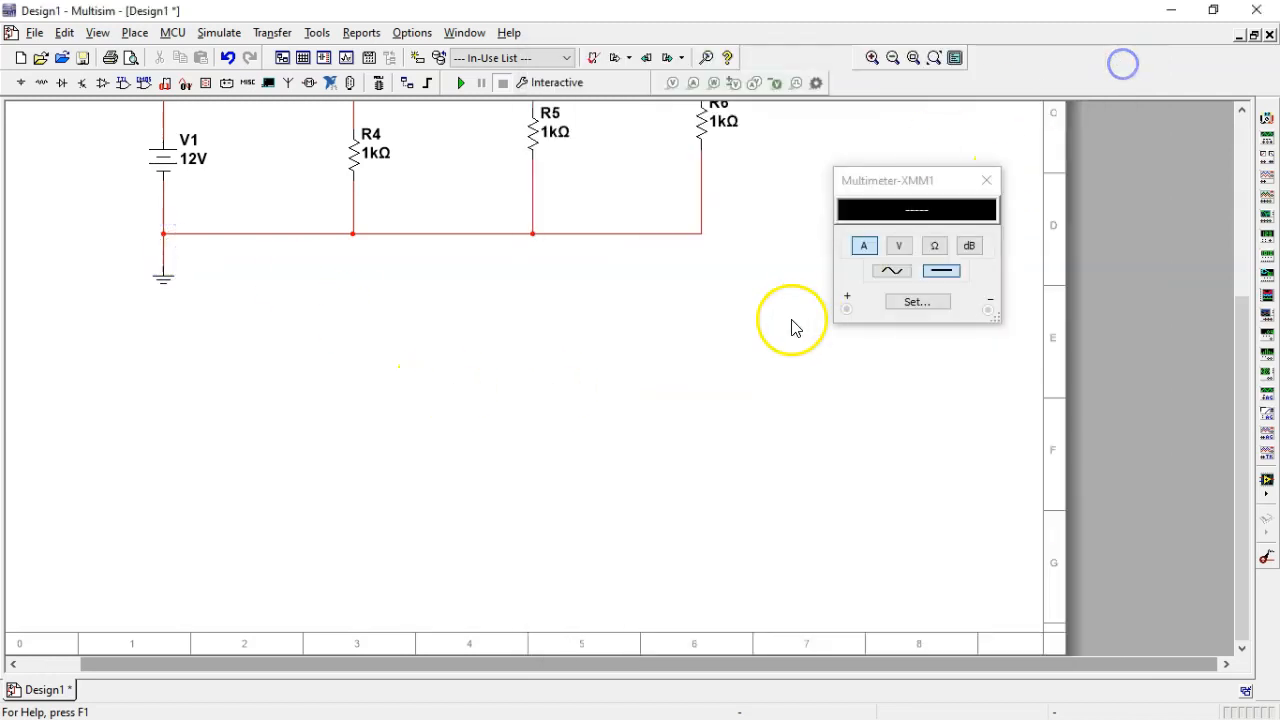
Run the simulation to measure the first mesh current between V1 and R1, and stop it
scroll(791, 323, up, 2)
scroll(671, 371, down, 4)
scroll(600, 306, down, 3)
scroll(574, 194, up, 3)
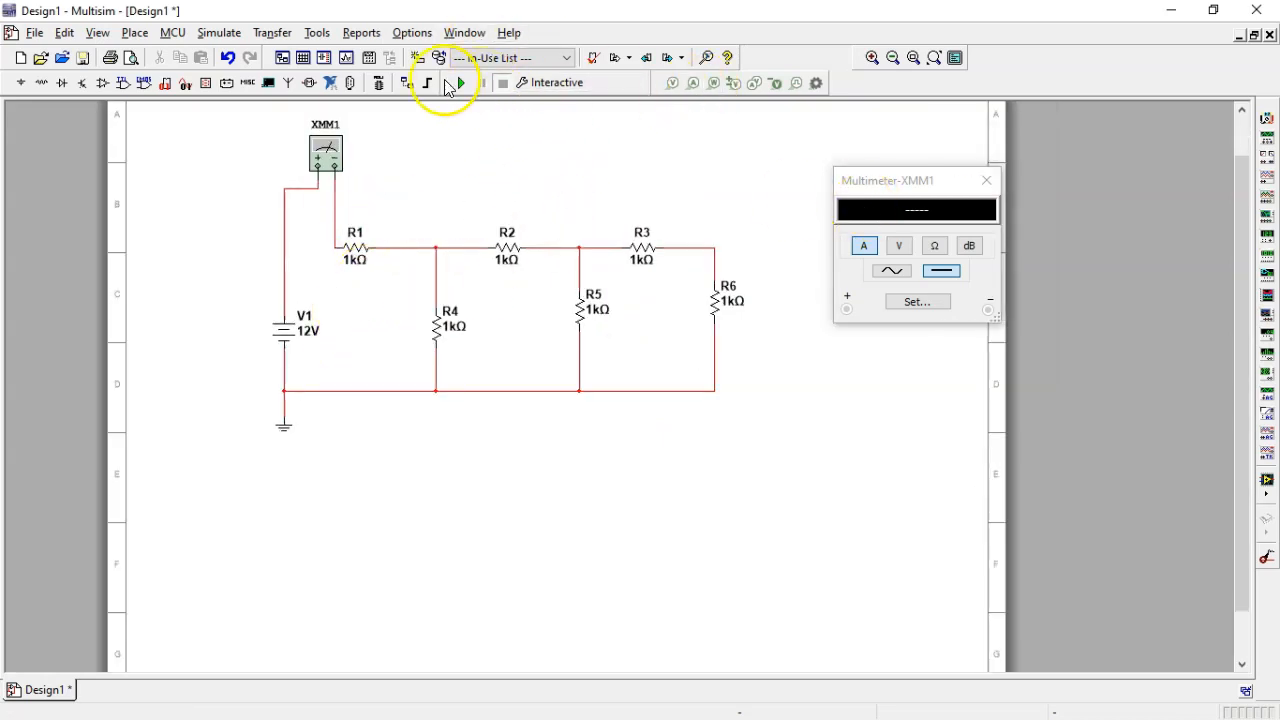
click(458, 84)
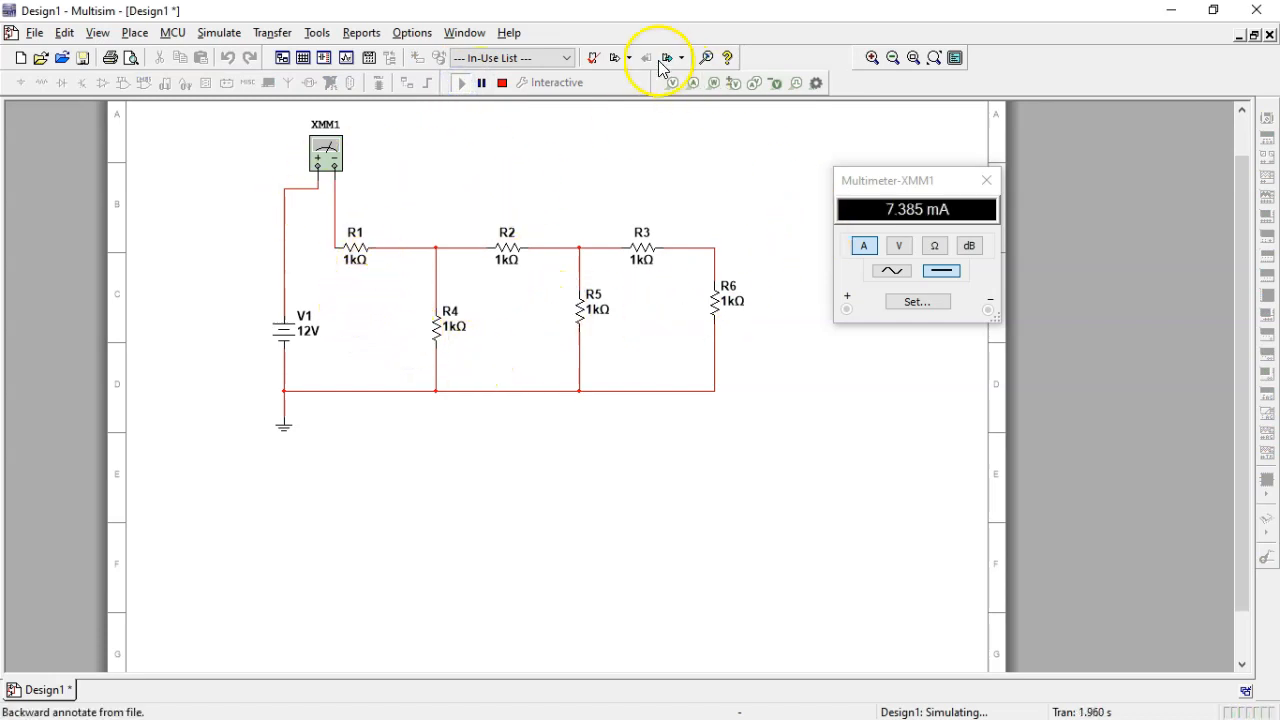
click(502, 83)
Try to set R5's resistance to 4,7k with a comma as decimal separator
click(585, 299)
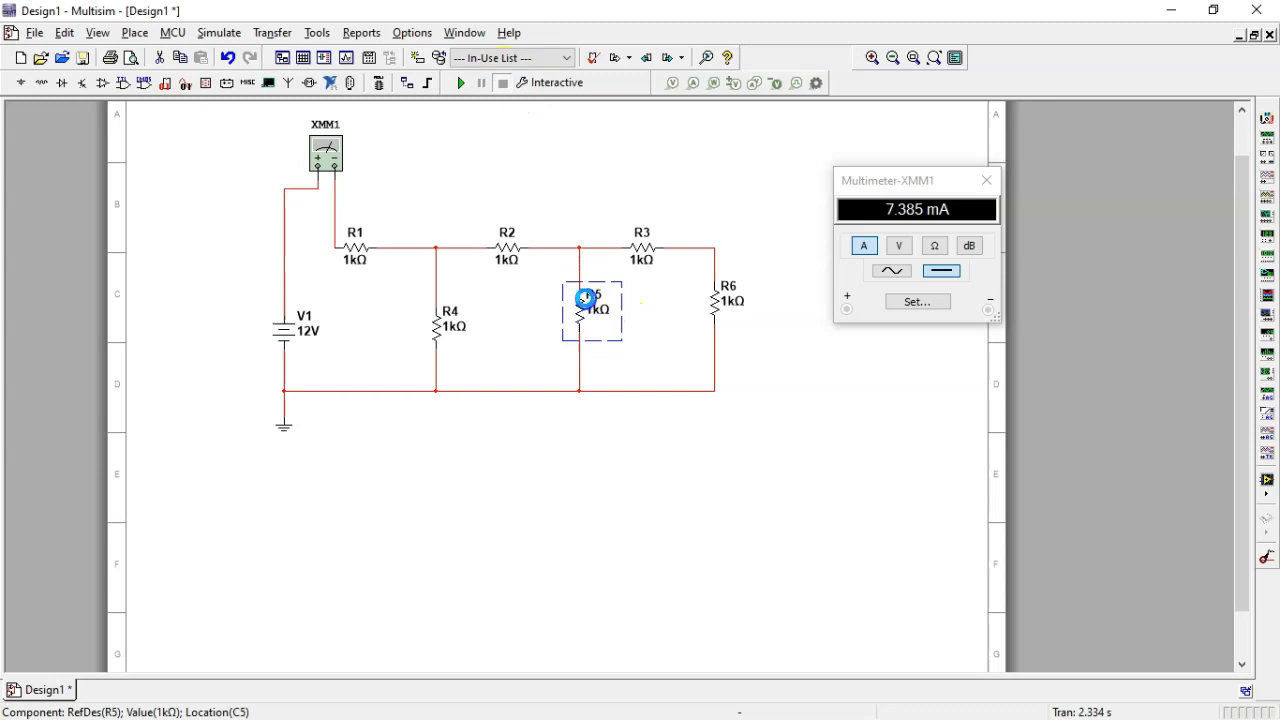
double_click(585, 299)
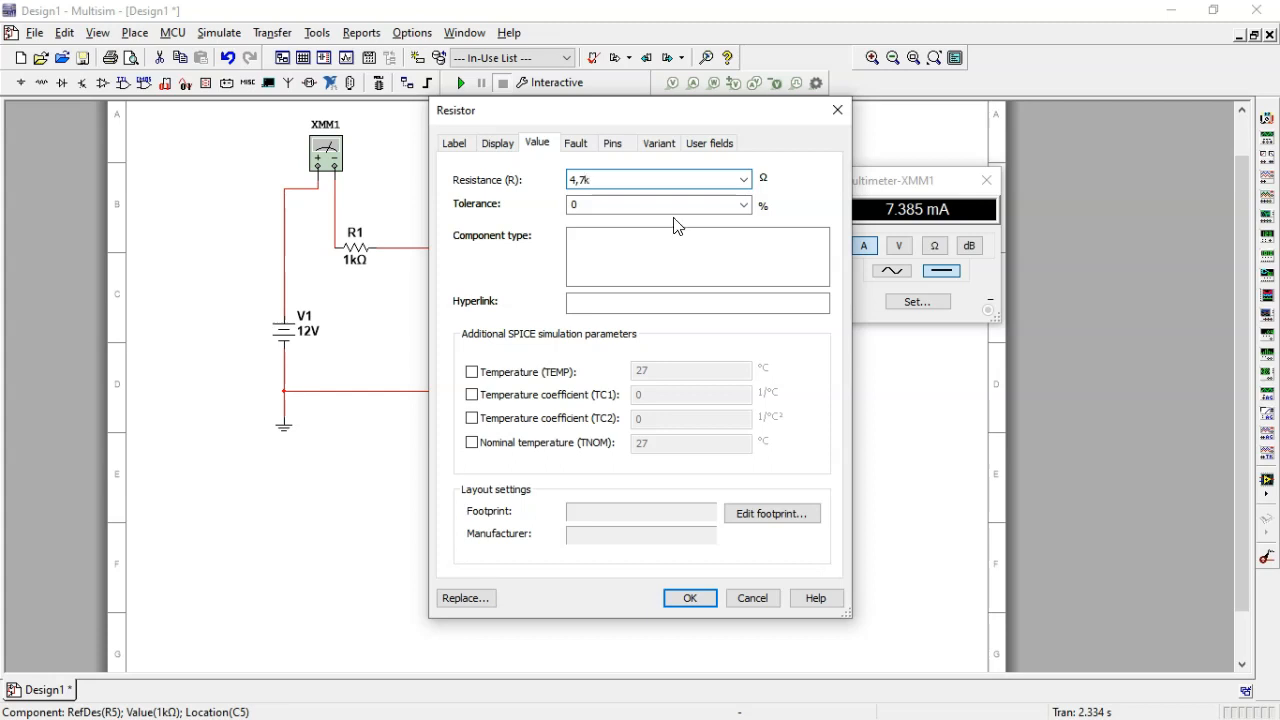
key(Return)
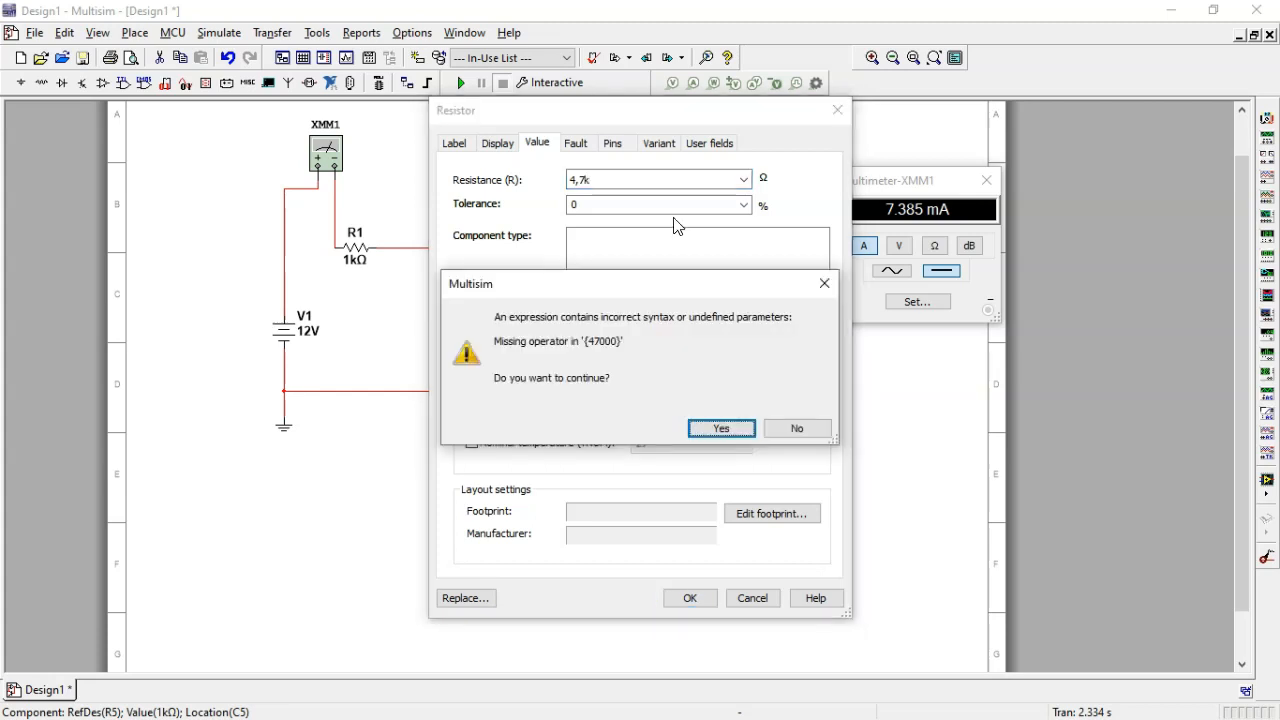
key(Return)
Set R5's resistance to 4.7k and rerun the simulation to measure the first mesh current
click(600, 316)
double_click(589, 265)
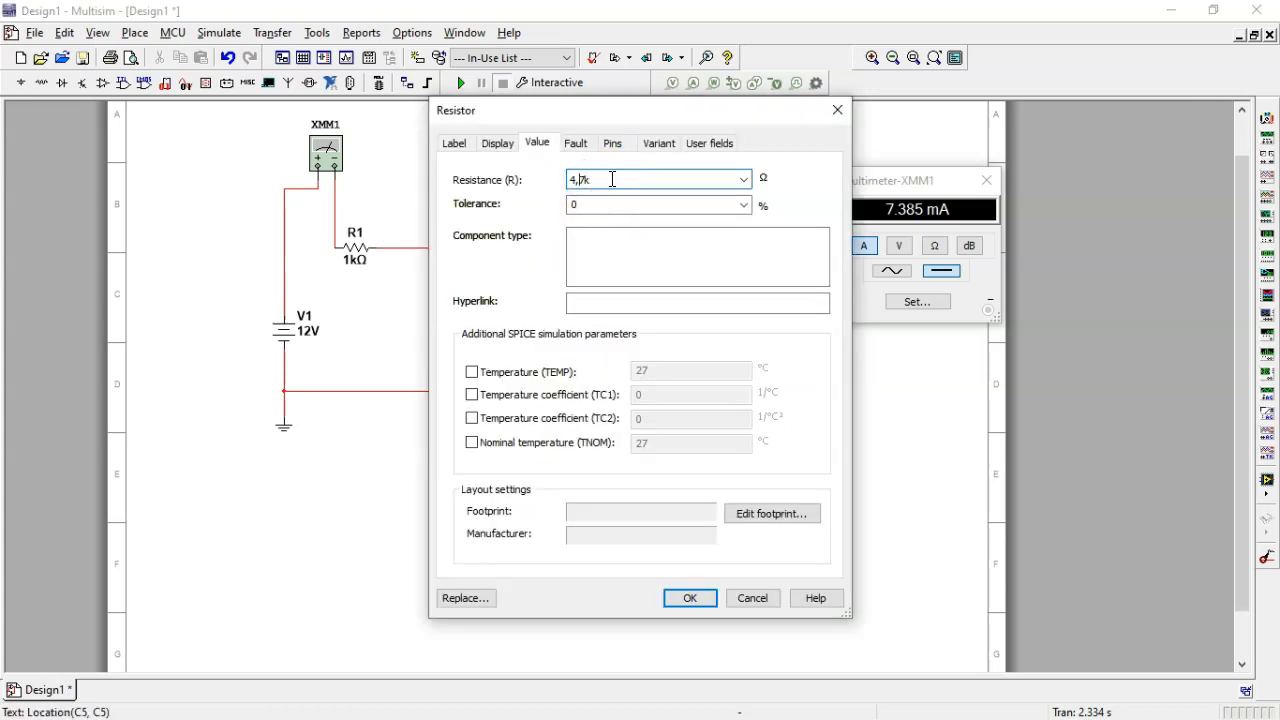
click(578, 180)
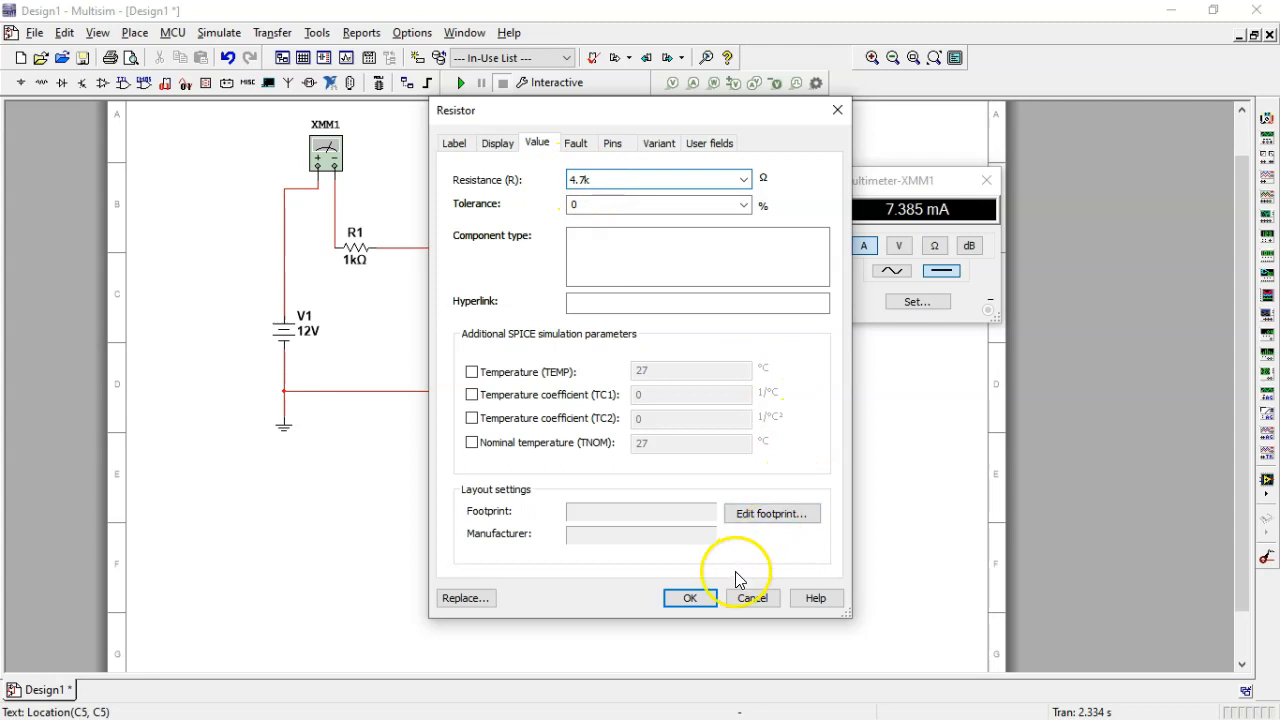
click(690, 598)
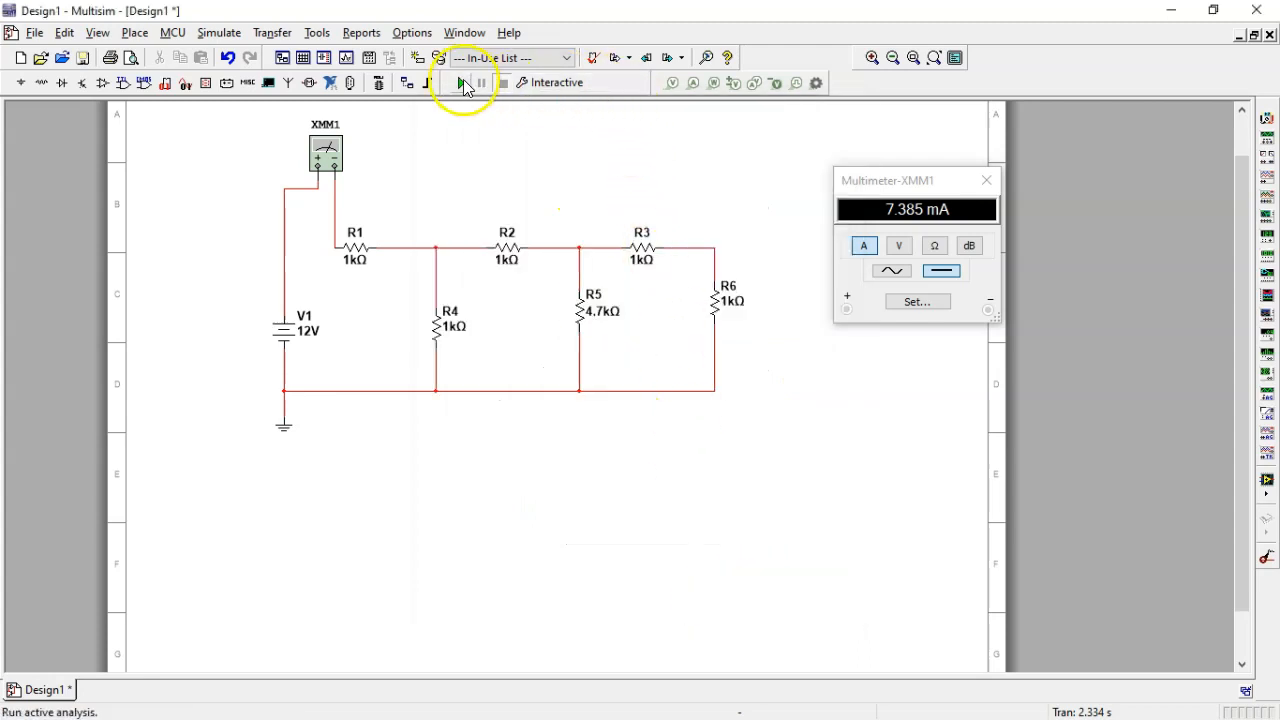
click(461, 82)
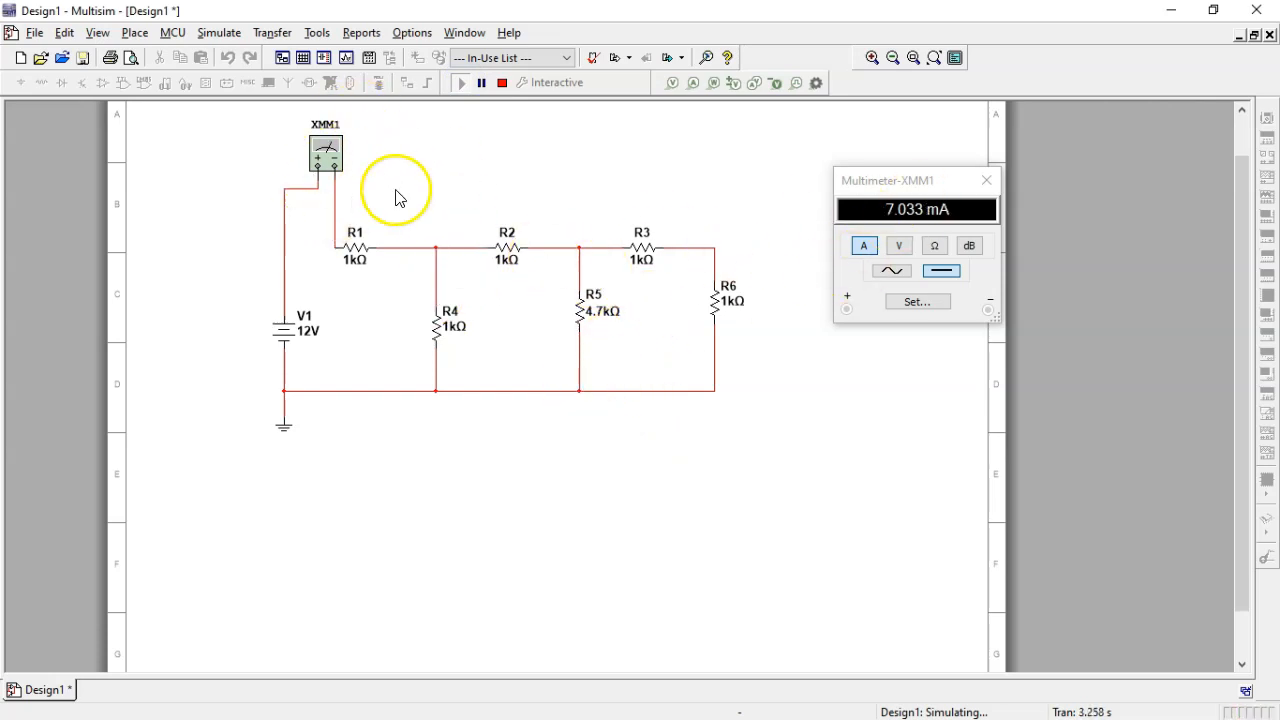
click(503, 83)
Delete the multimeter's two lead wires and wire R1 directly to V1's positive terminal
click(391, 195)
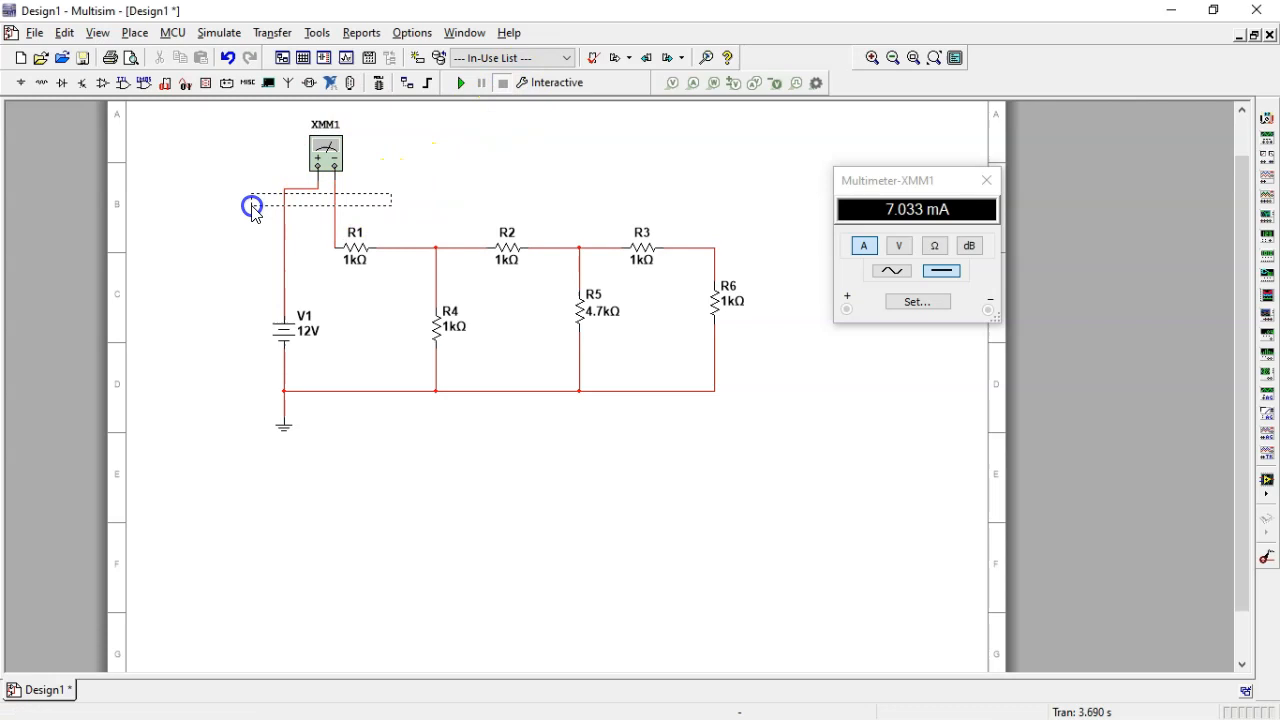
drag(253, 212, 253, 212)
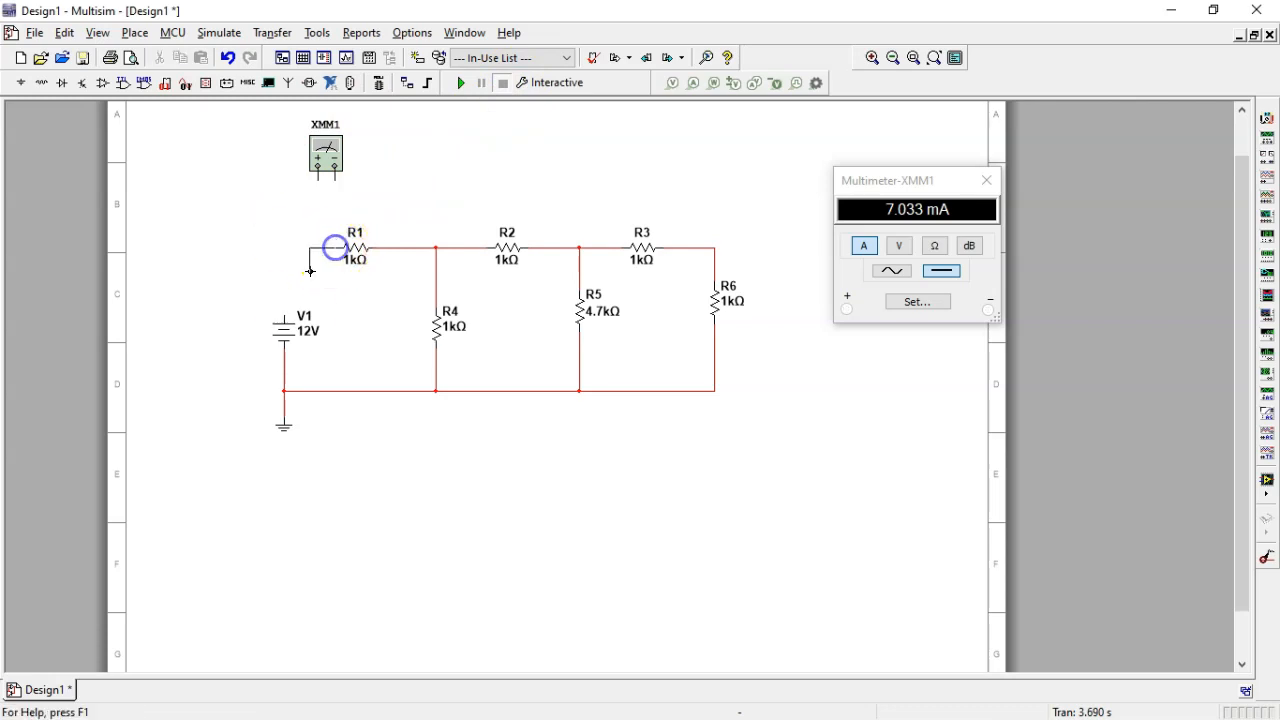
click(284, 316)
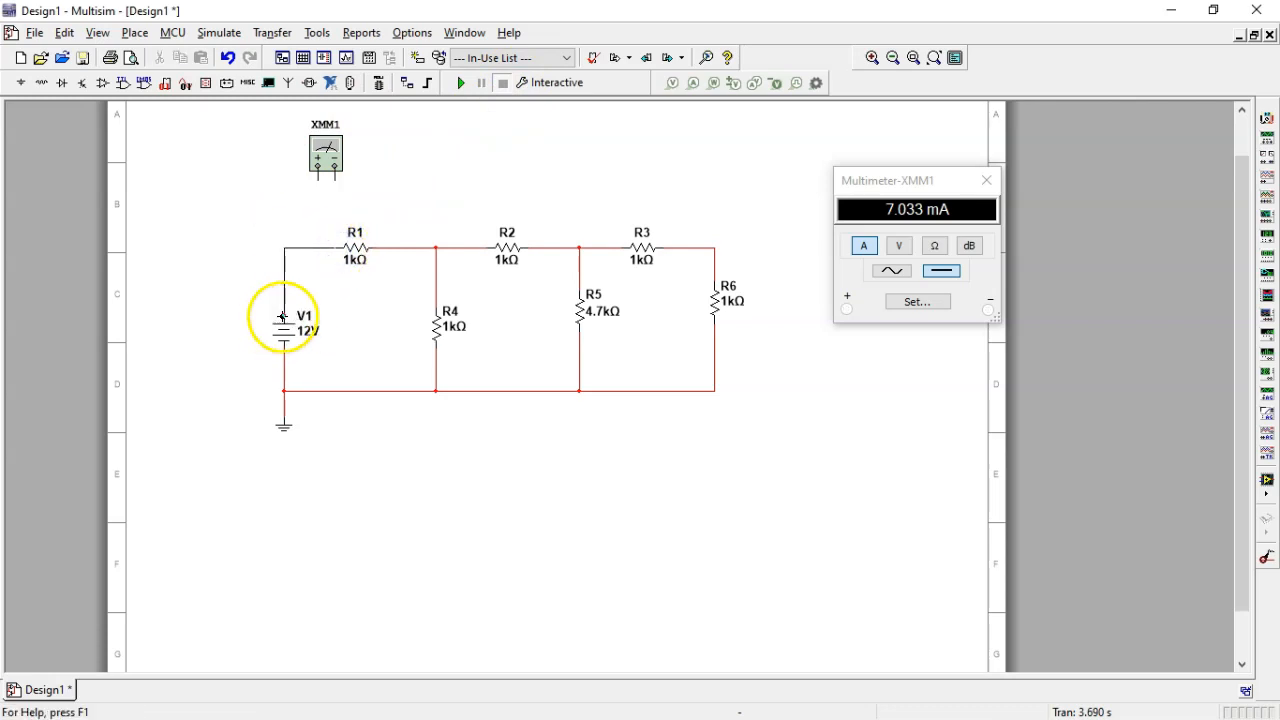
Insert the multimeter in series between the R1–R4 node and R2 and run the simulation to measure the second mesh current
click(462, 247)
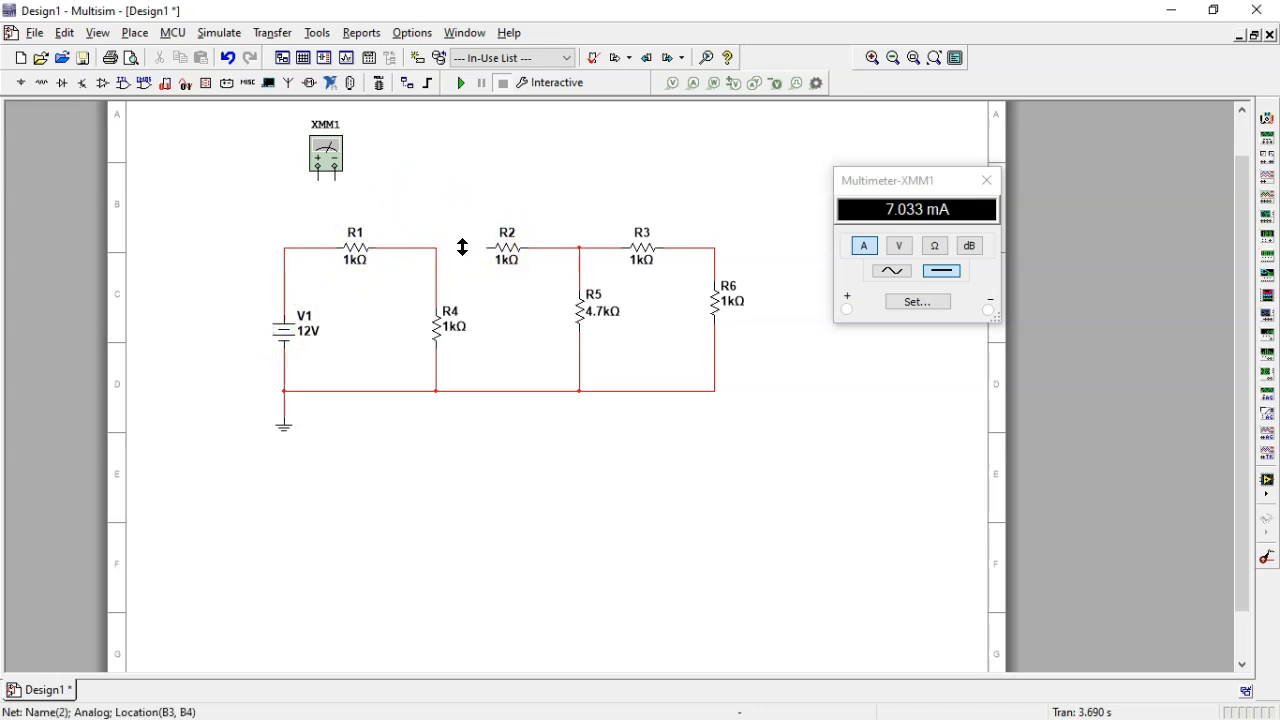
drag(326, 155, 462, 178)
click(676, 214)
click(451, 205)
click(436, 248)
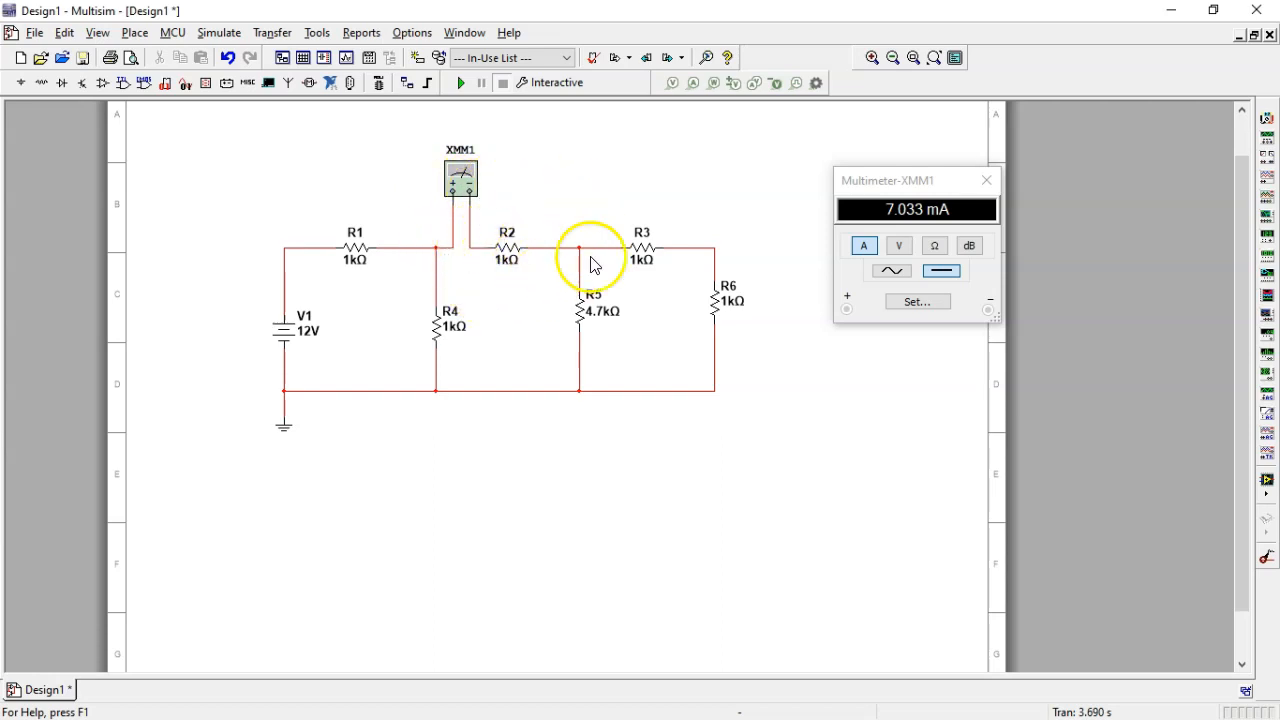
click(461, 83)
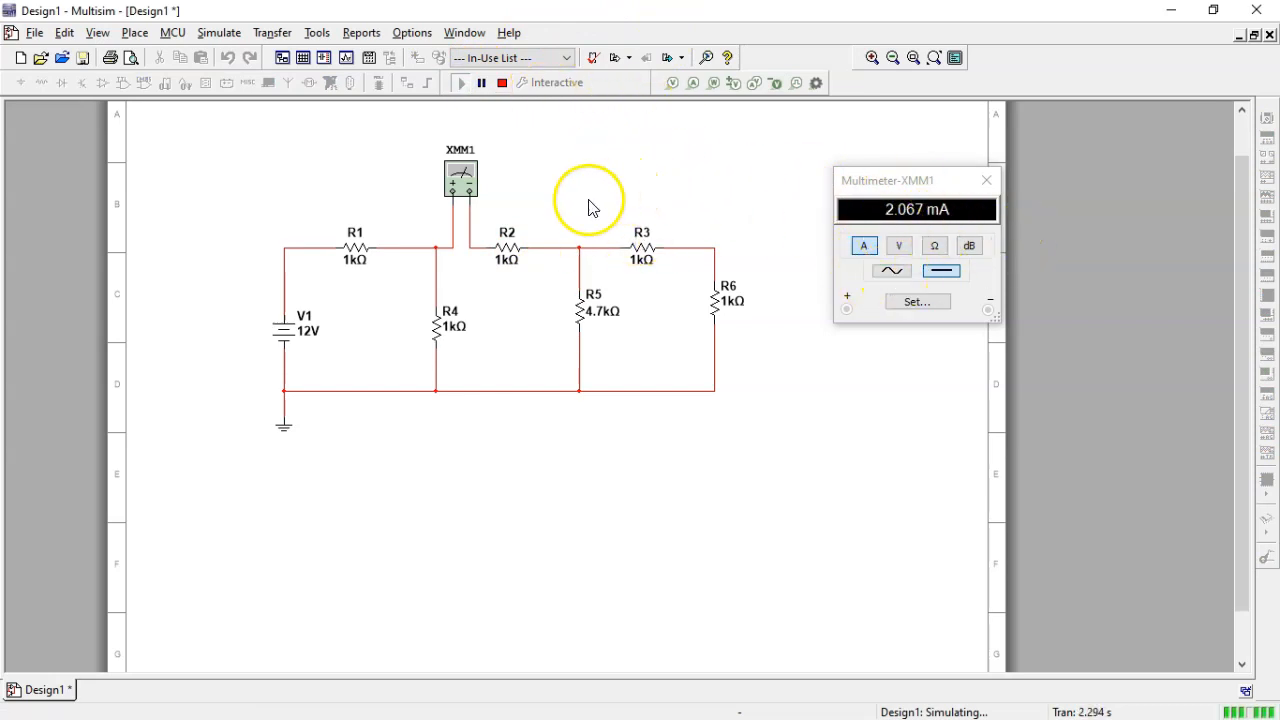
click(502, 84)
Disconnect the multimeter, move it above and between R2 and R3, and wire R2 back to the R1–R4 node
click(544, 208)
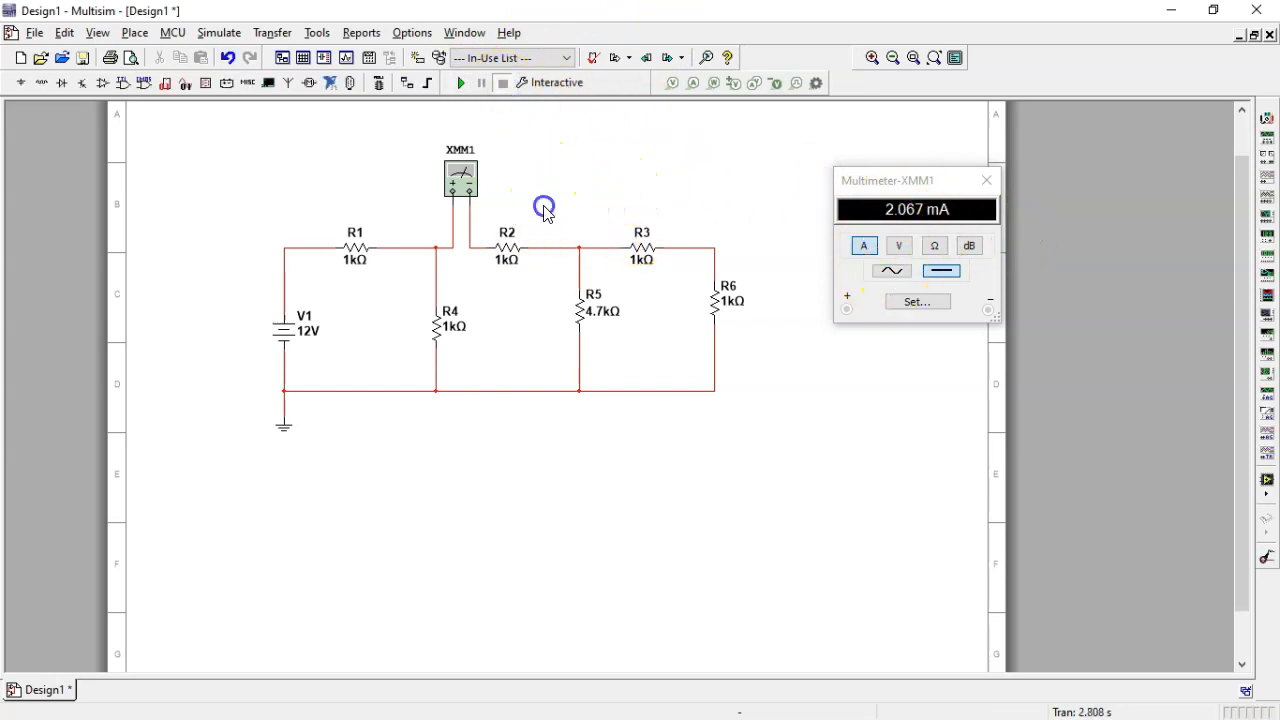
click(478, 229)
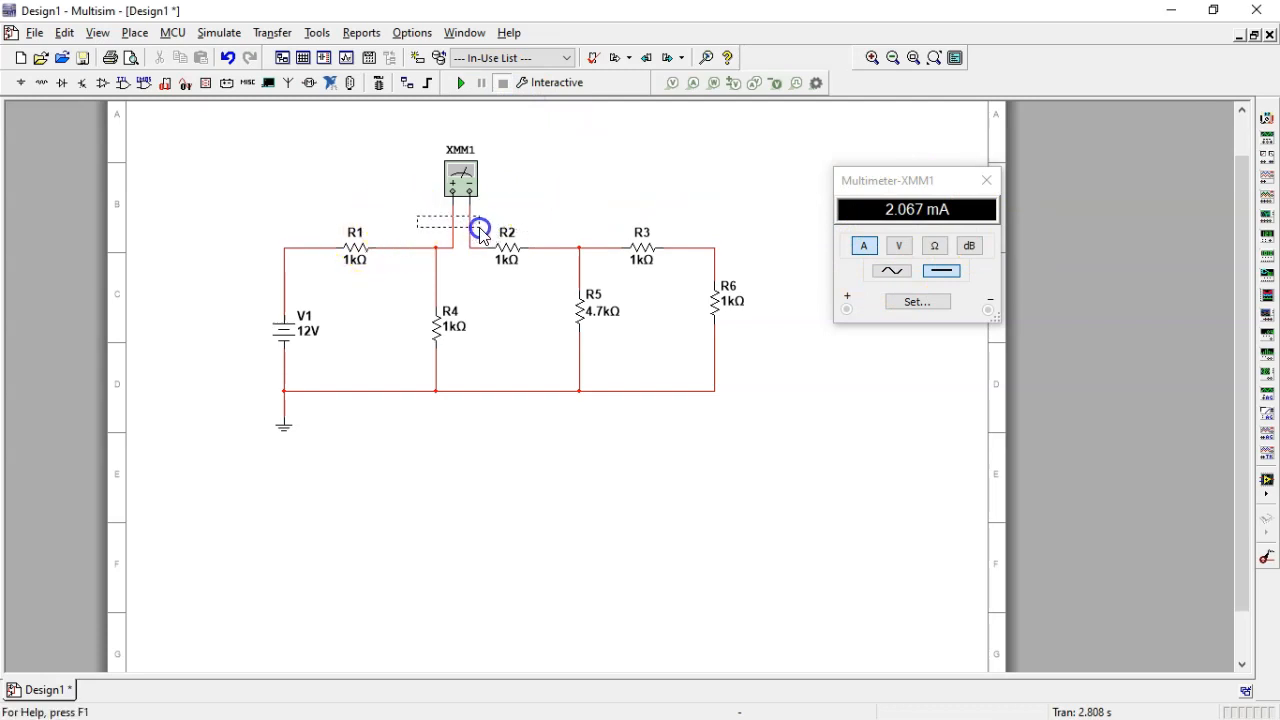
drag(457, 168, 612, 205)
click(484, 248)
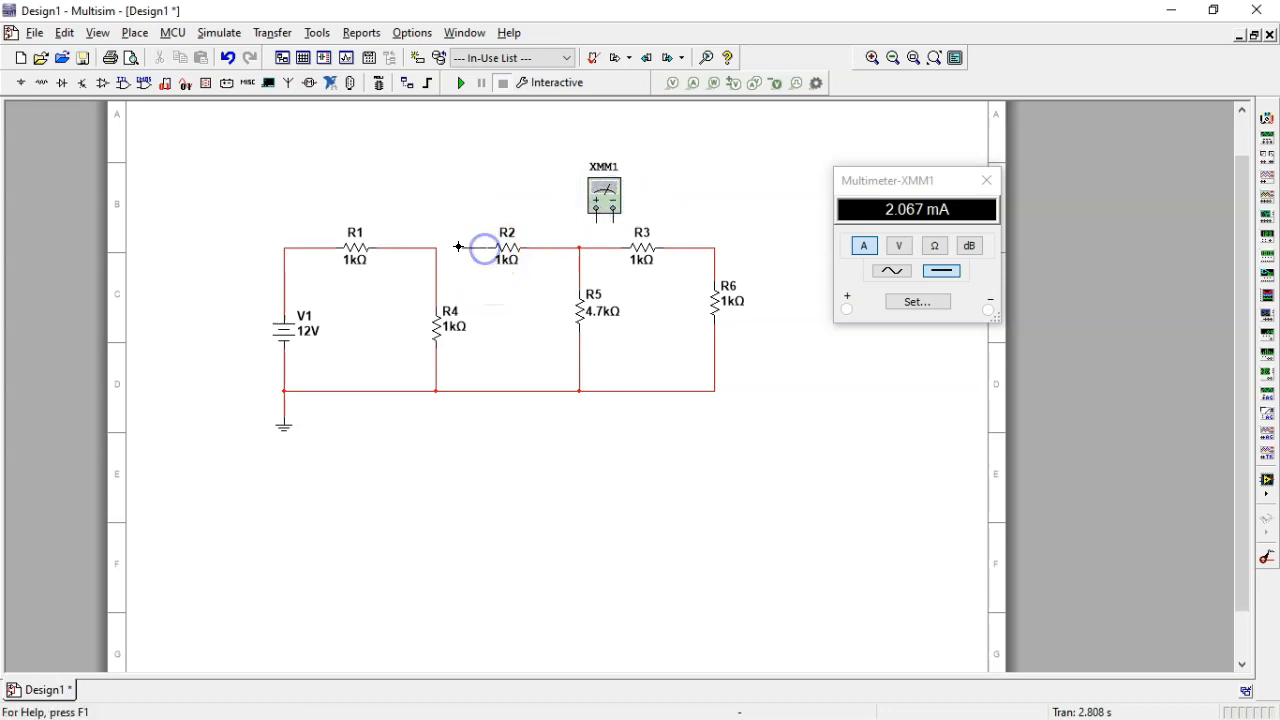
click(435, 248)
Replace the wire between the R2–R5 node and R3 with the multimeter in series, positive lead toward R2
click(603, 248)
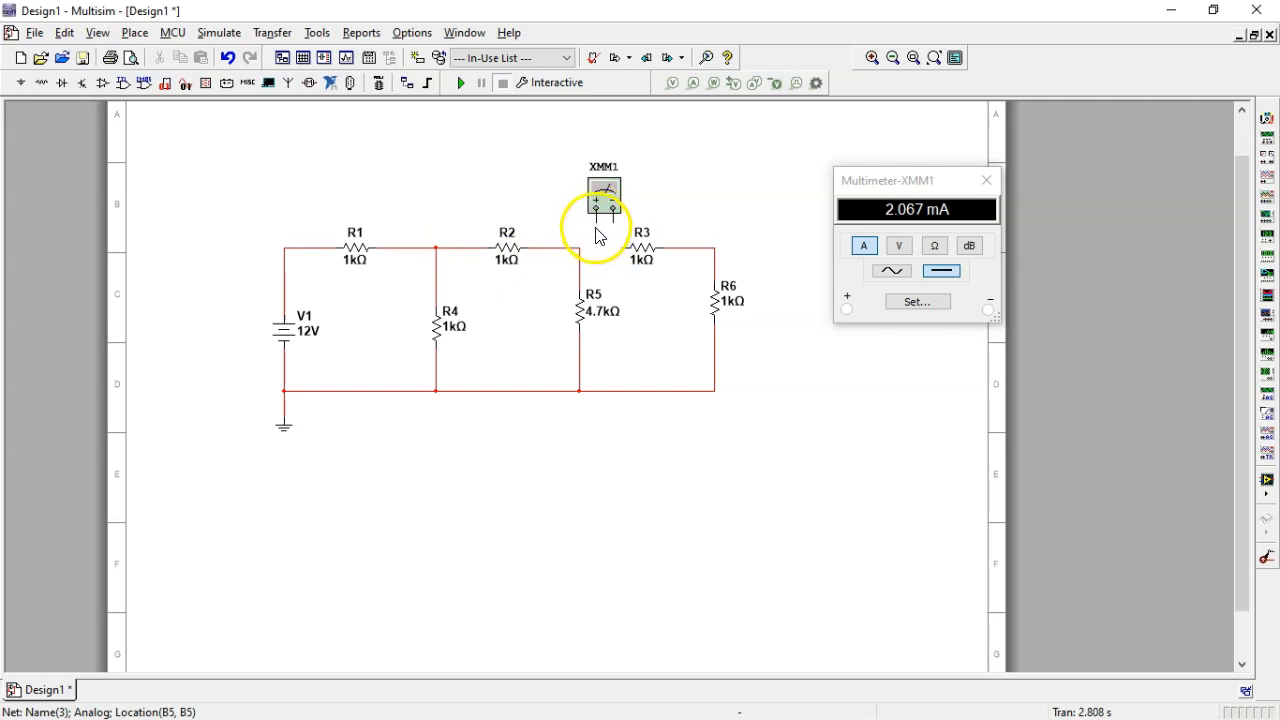
click(594, 222)
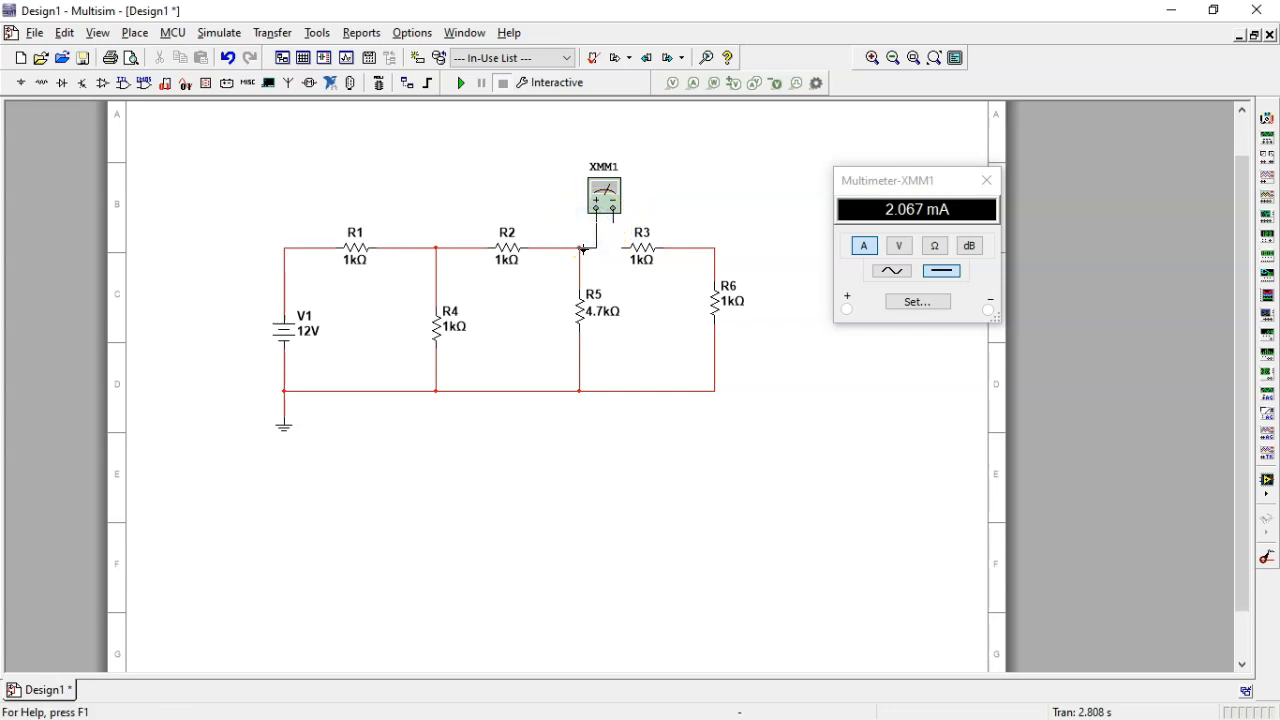
click(614, 215)
click(625, 251)
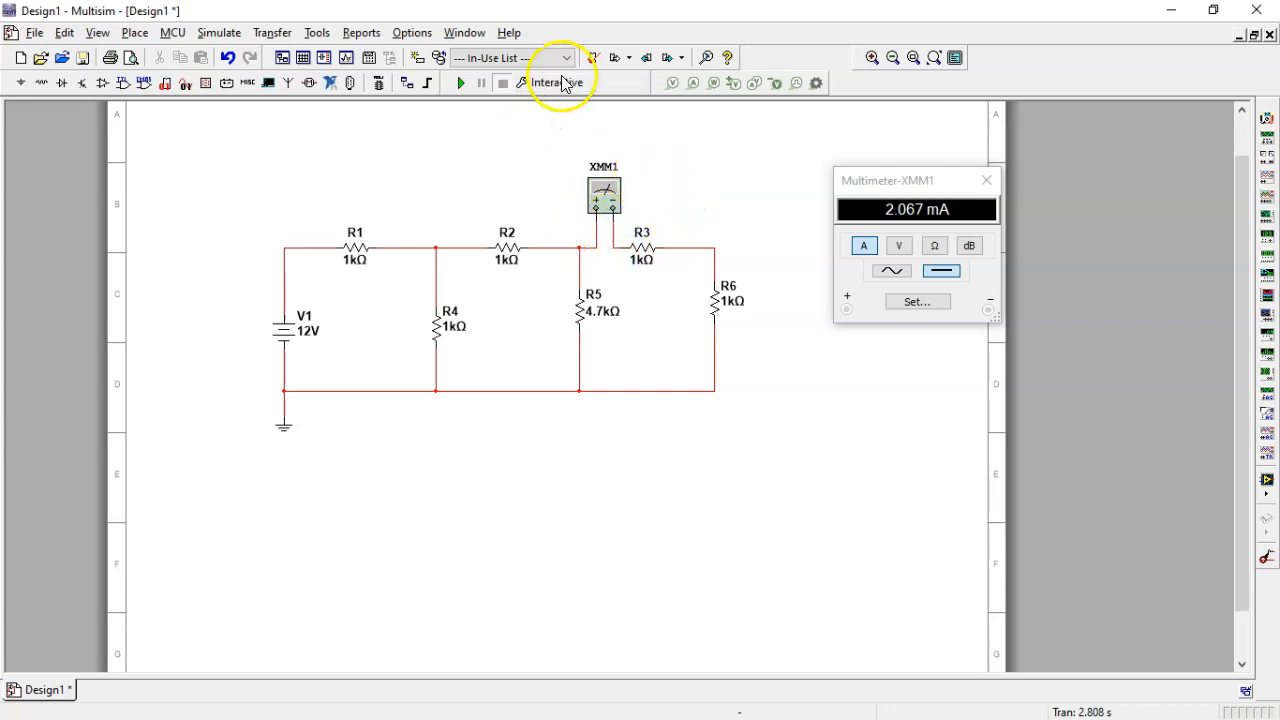
Run the simulation to measure the third mesh current with the multimeter in series with R3, and stop it
click(460, 82)
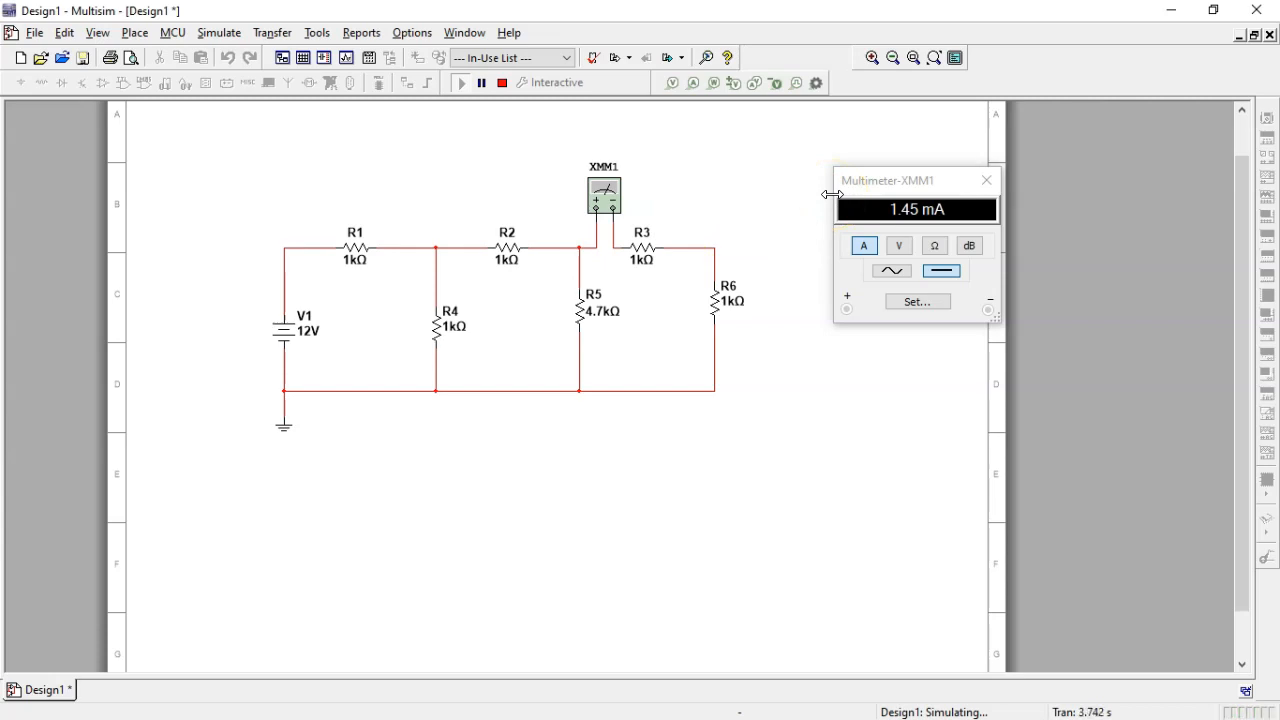
click(502, 83)
Switch to the Word guide and examine Table 1 and the node-method instructions with the Figure 2 circuit
click(1162, 14)
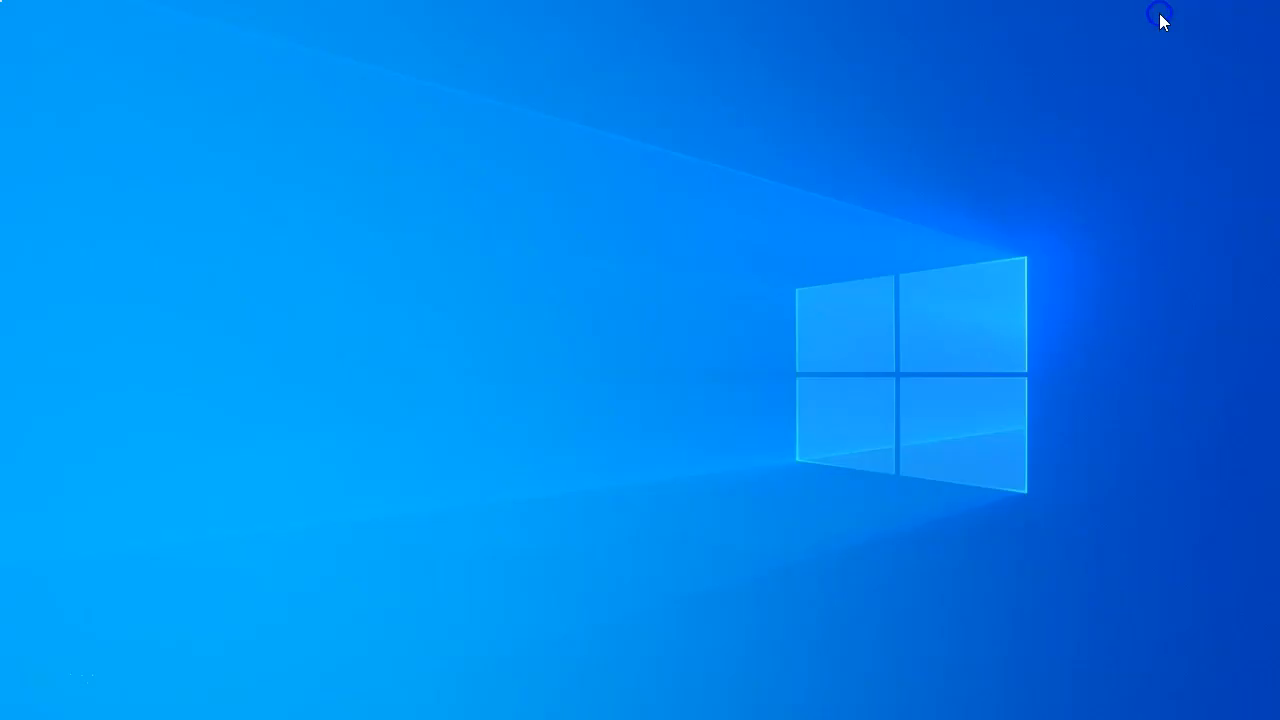
click(62, 719)
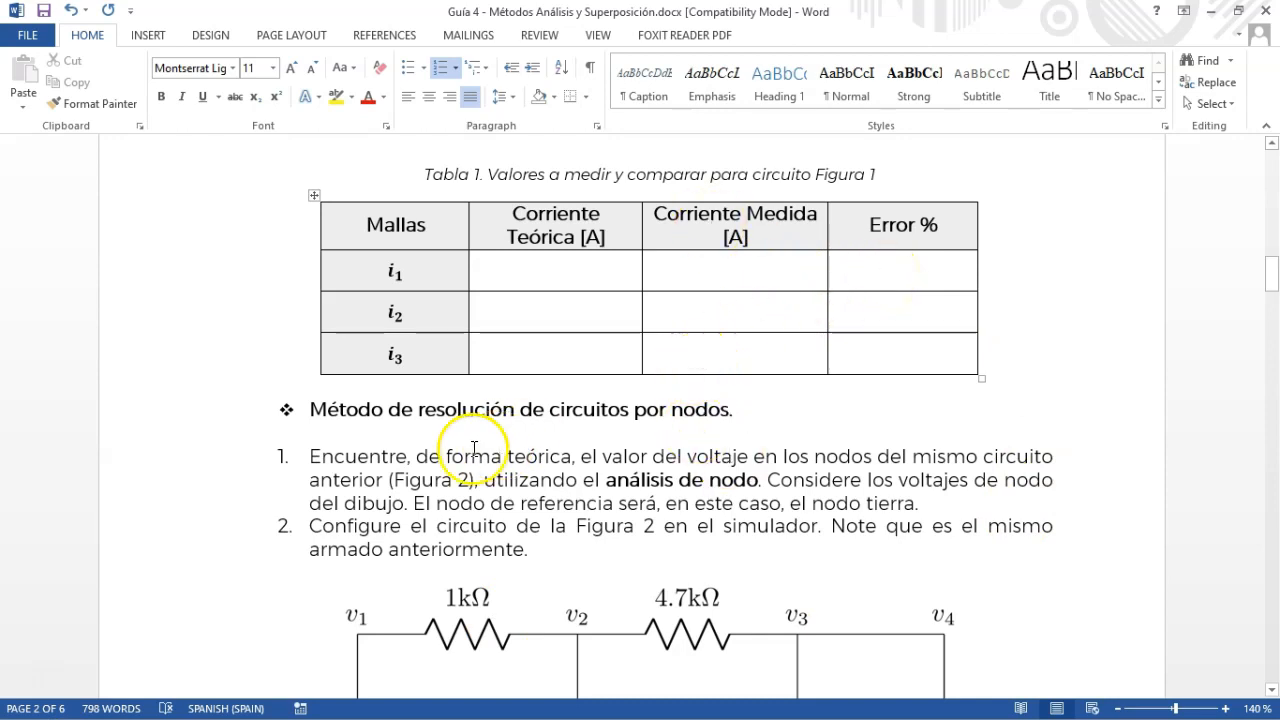
scroll(386, 457, down, 3)
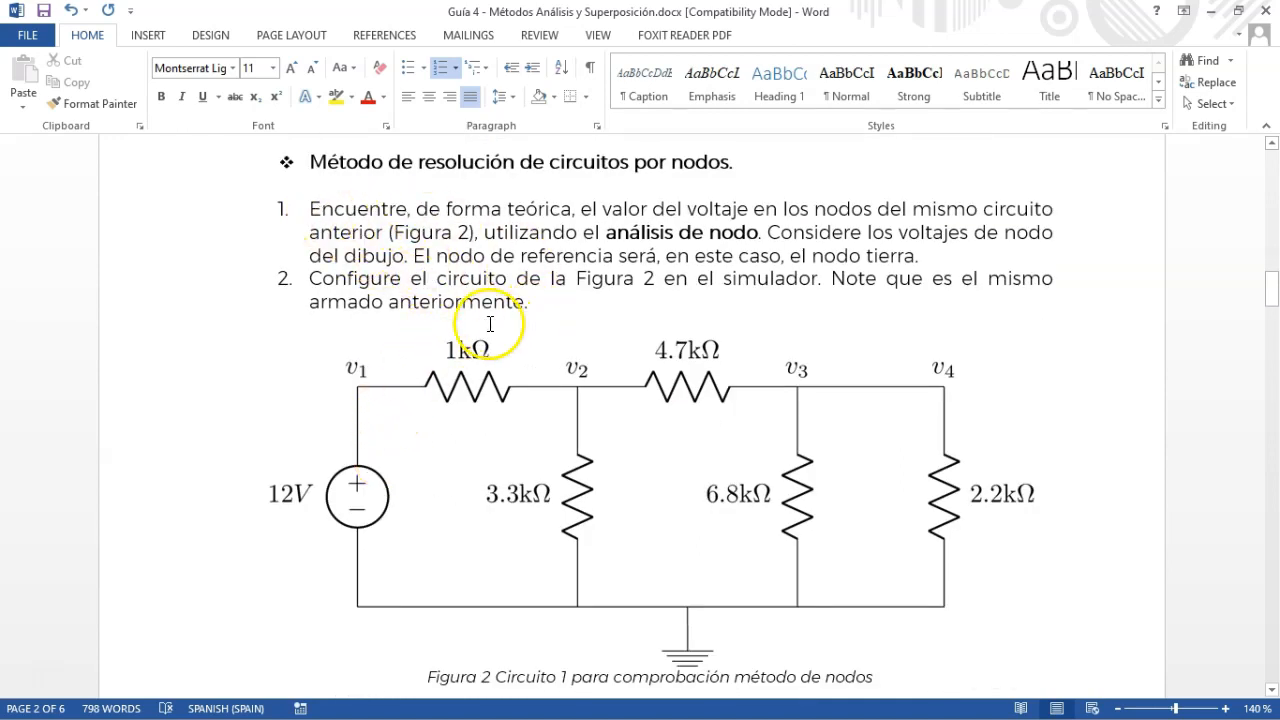
scroll(594, 420, down, 1)
scroll(600, 390, up, 2)
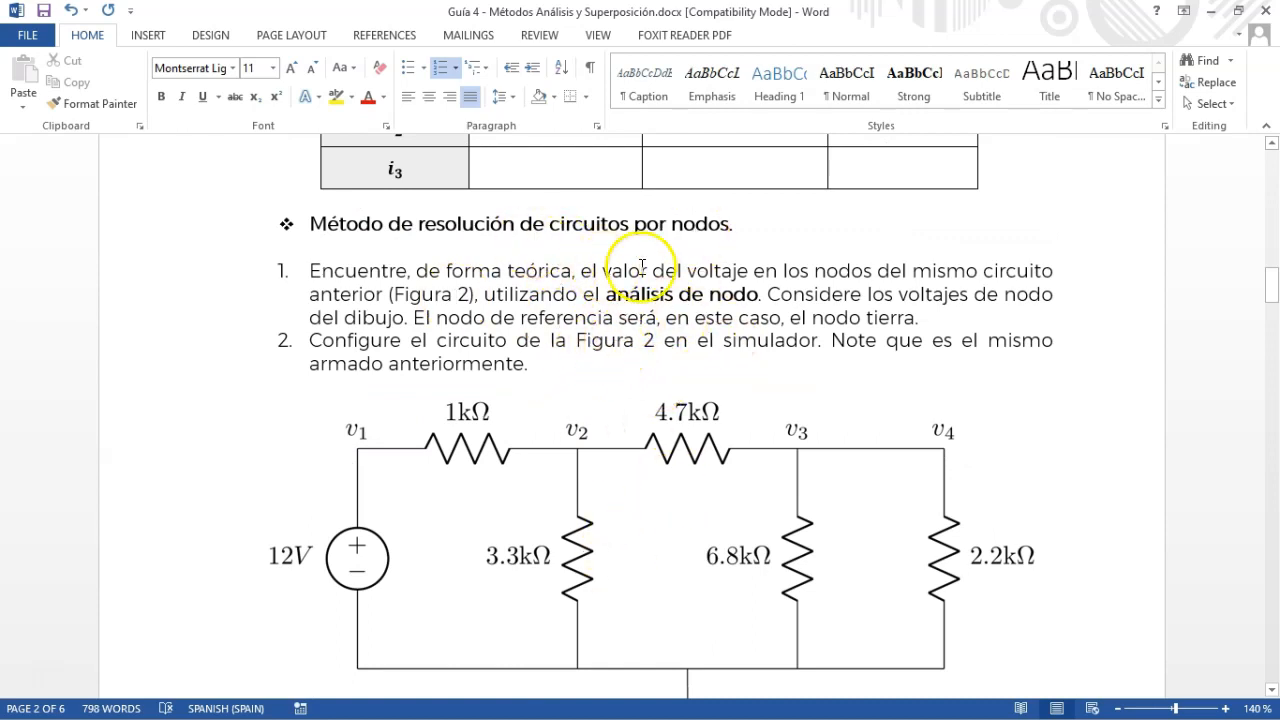
scroll(575, 449, down, 1)
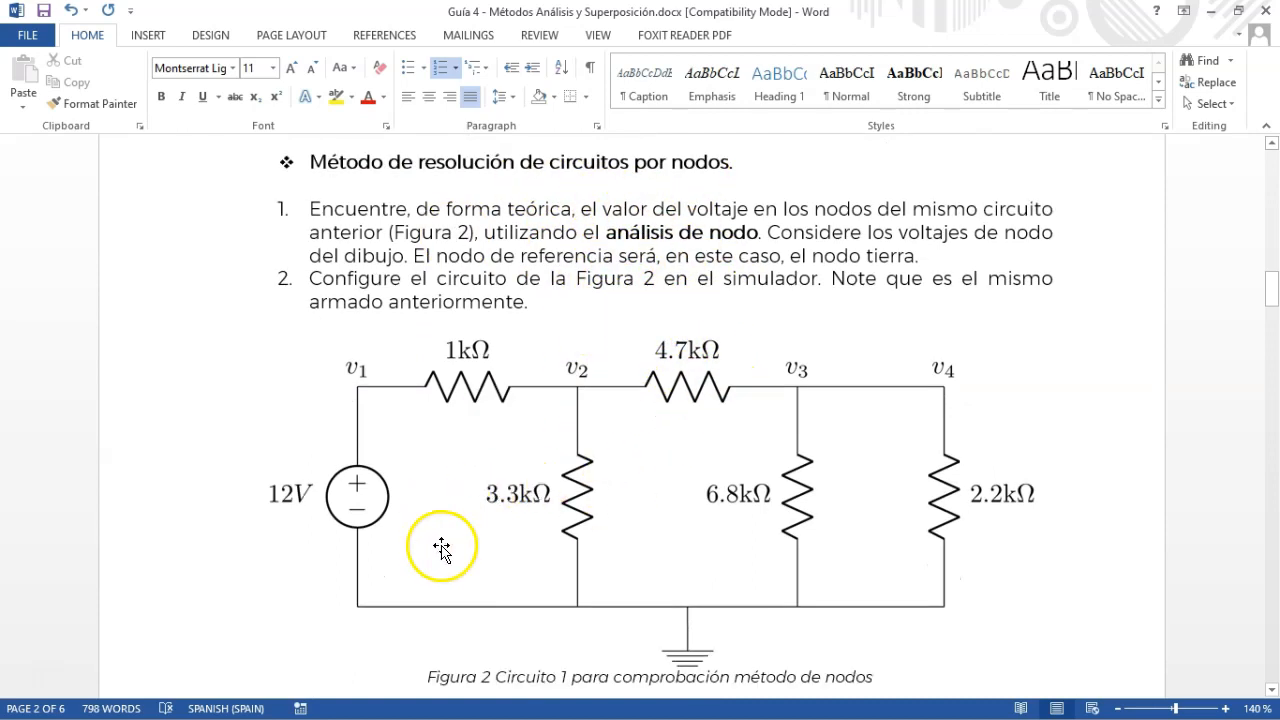
scroll(650, 390, up, 5)
scroll(650, 395, up, 6)
scroll(652, 397, down, 7)
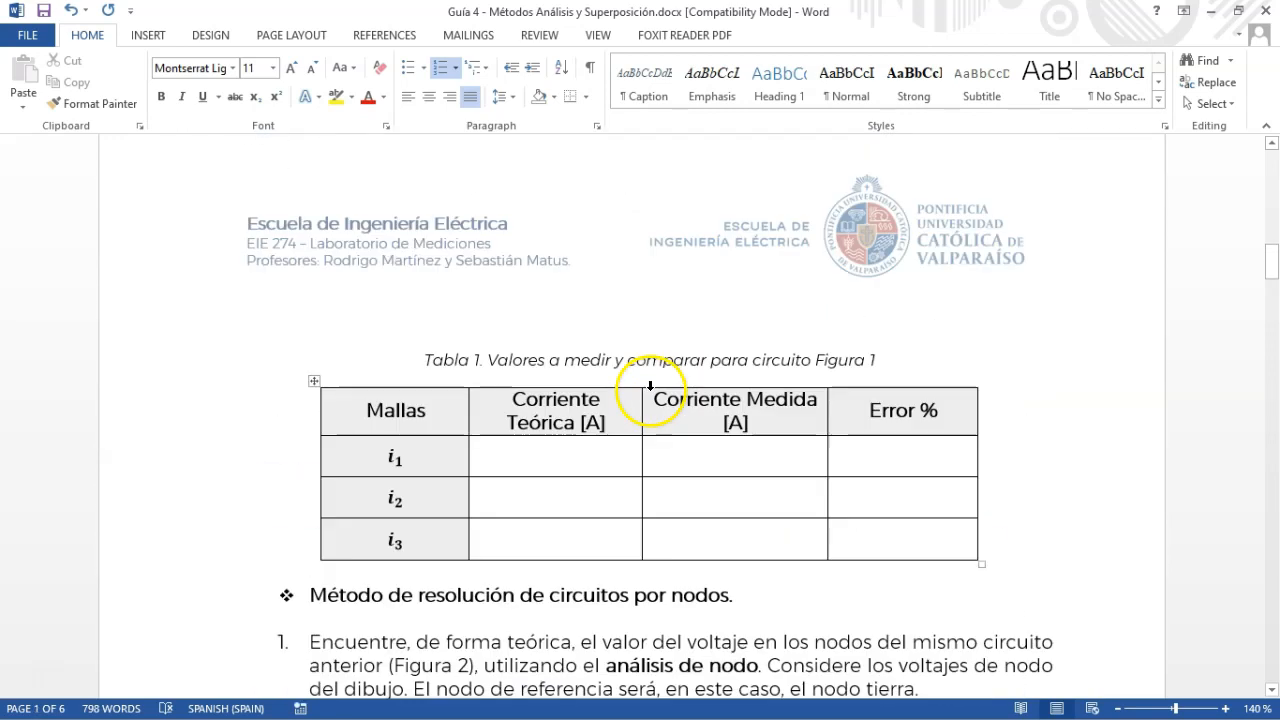
scroll(650, 385, down, 4)
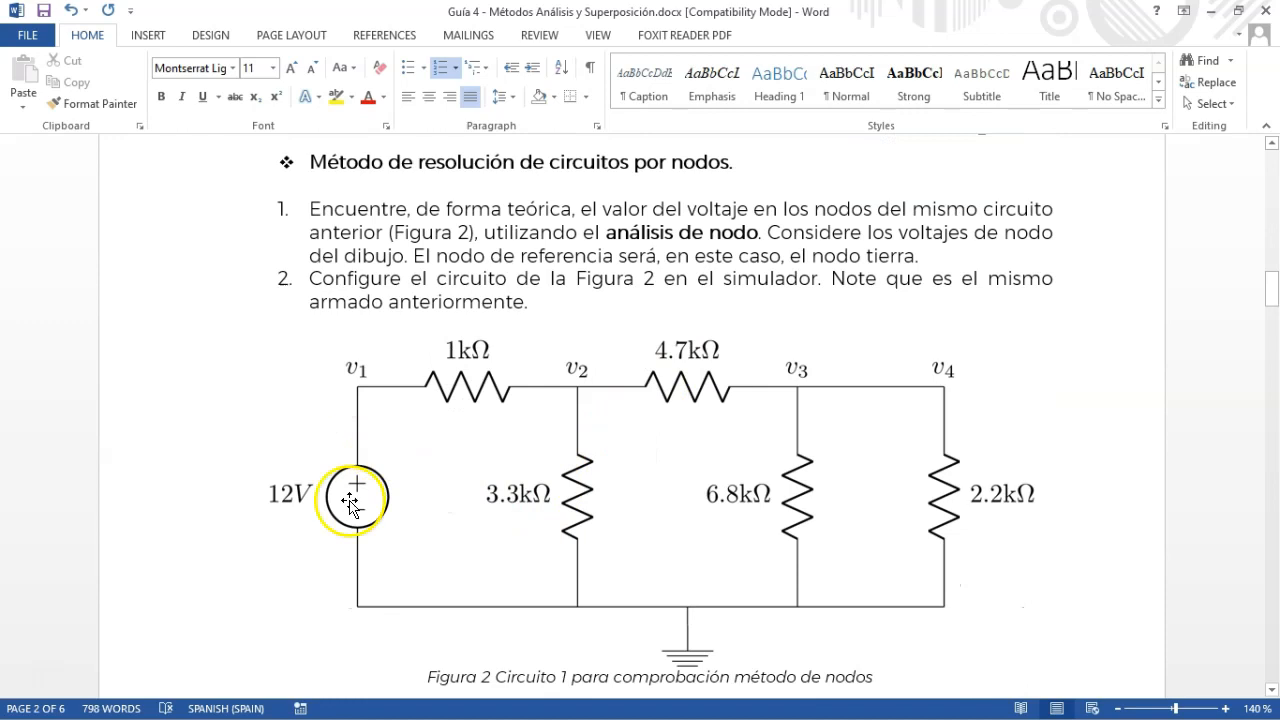
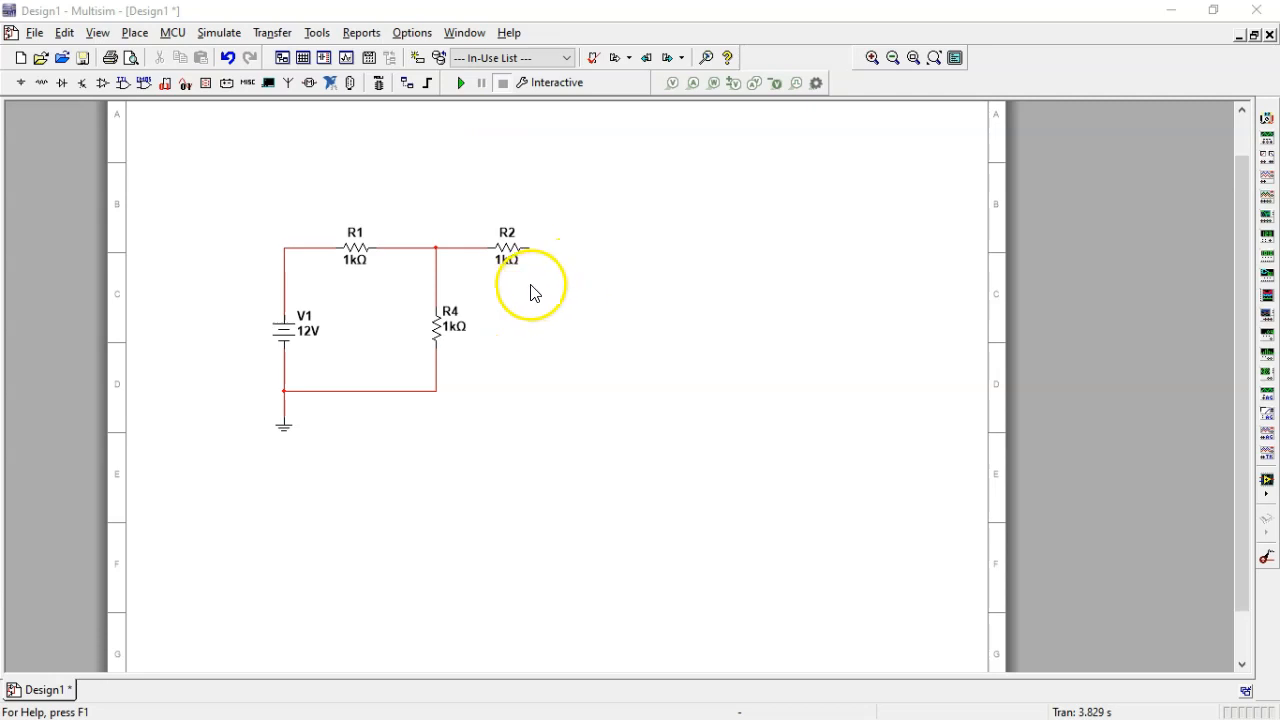
Delete R1 and wire V1's positive terminal directly to the node between R4 and R2
click(352, 250)
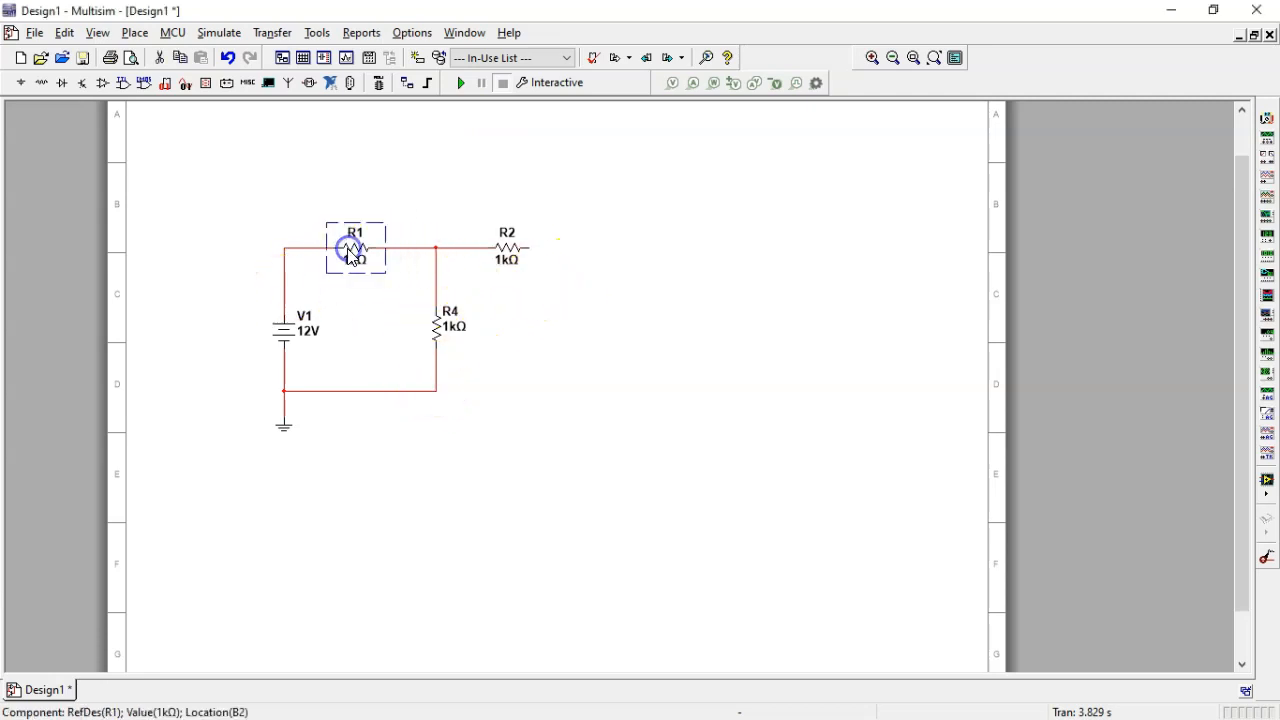
key(Delete)
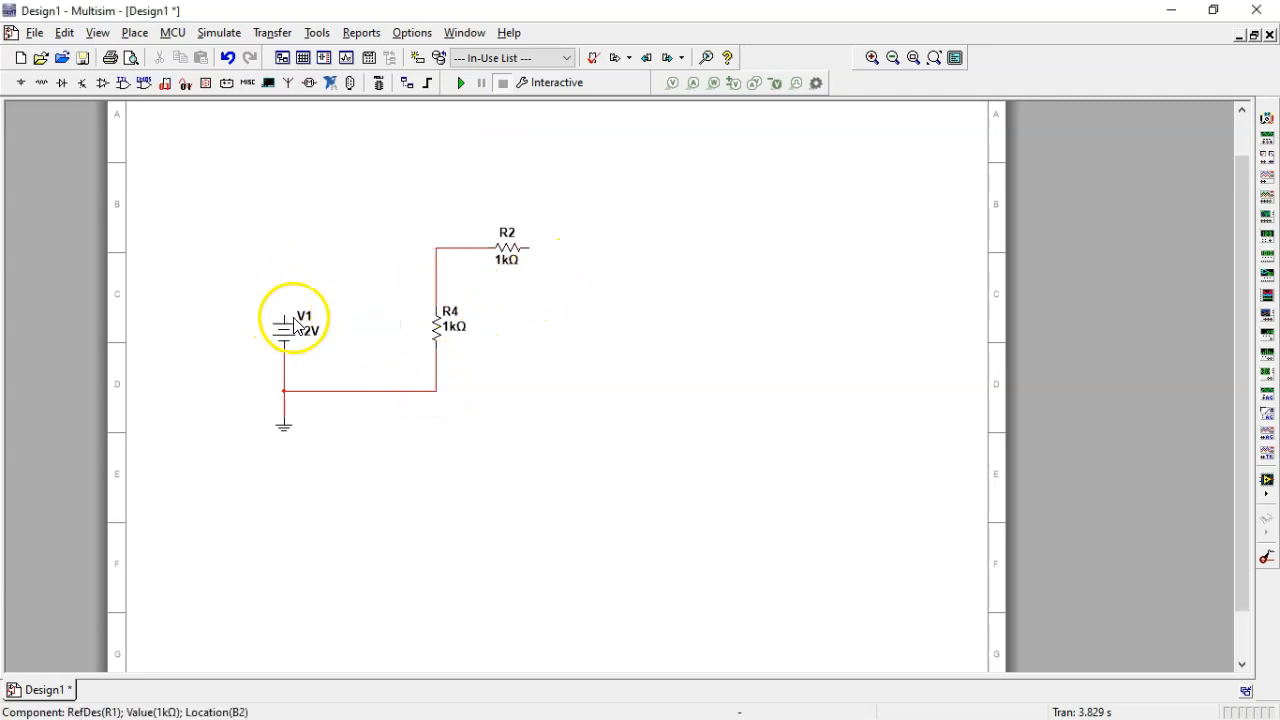
click(286, 317)
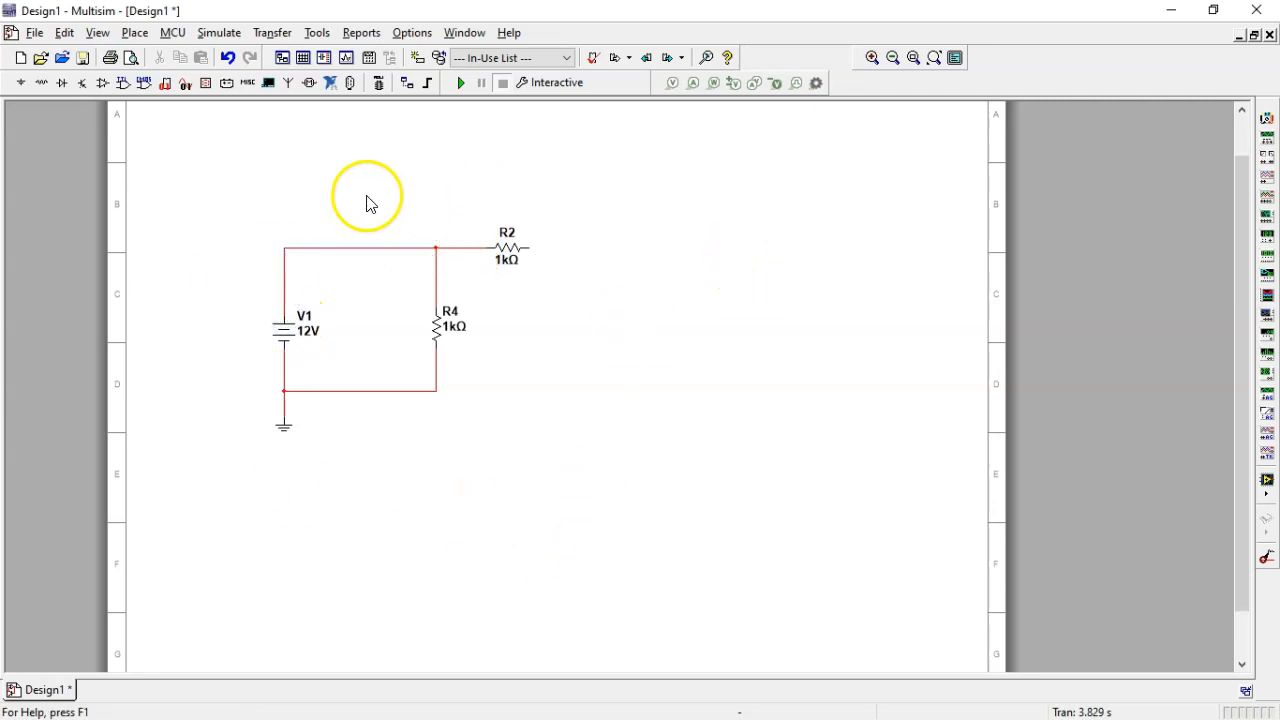
Place two 1 kΩ copies of R2 beyond its free end, one vertical beside R4 and one horizontal further along
click(503, 261)
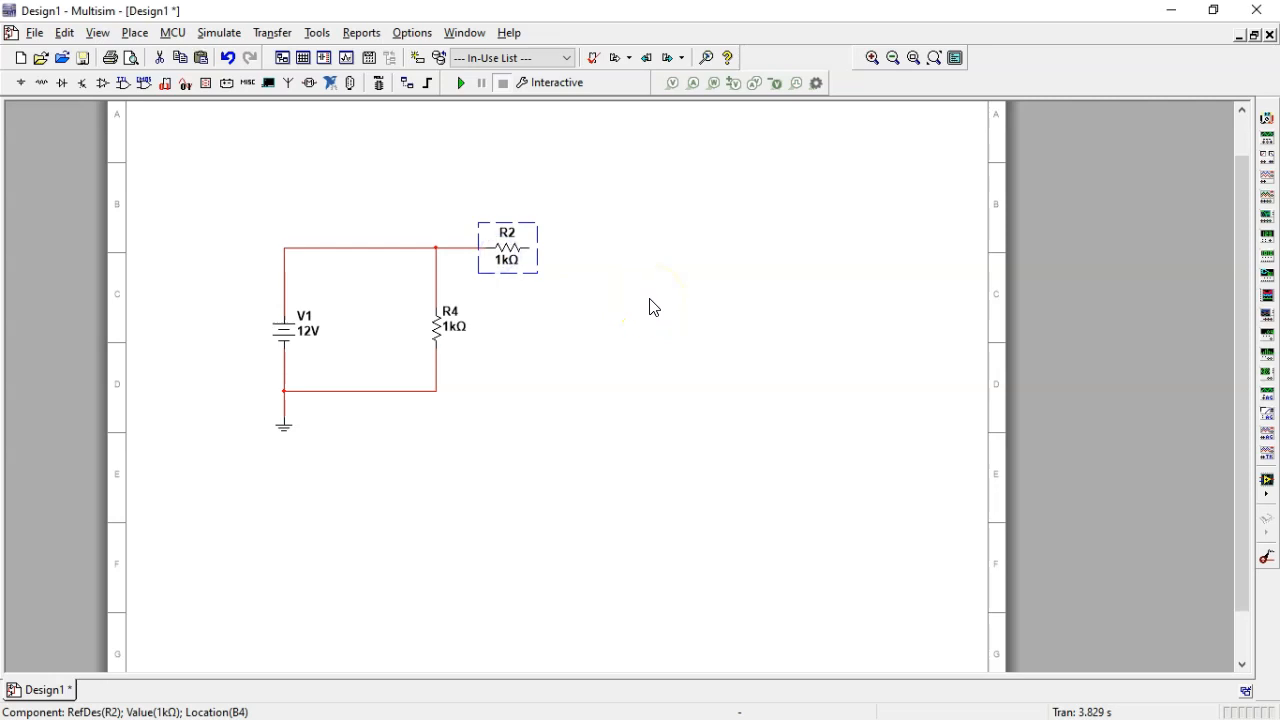
key(ctrl+c)
key(ctrl+v)
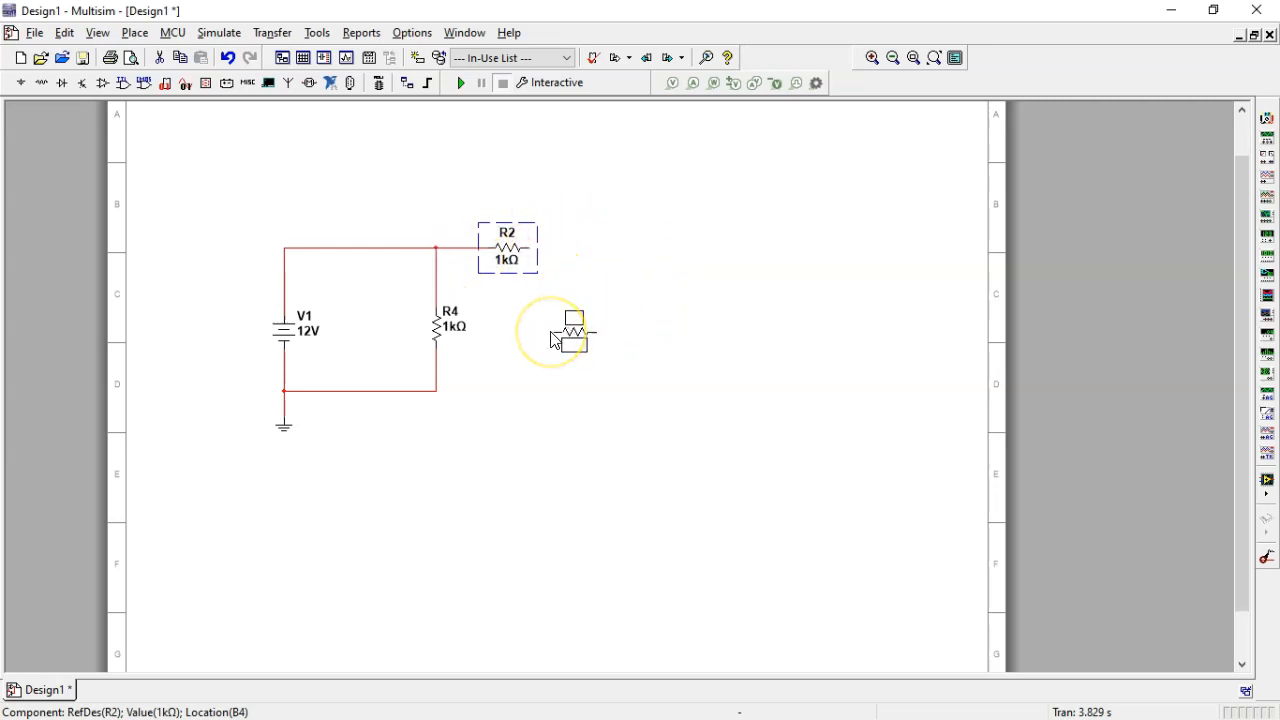
click(563, 330)
right_click(663, 250)
click(677, 200)
key(ctrl+v)
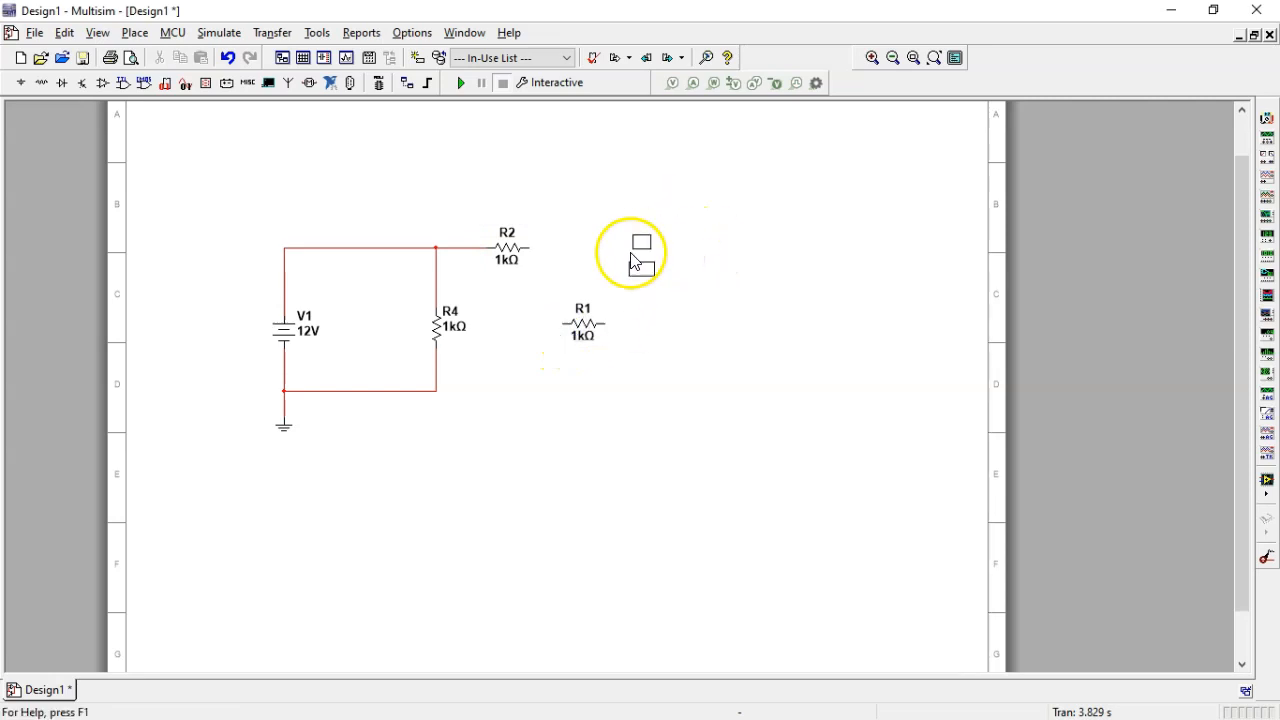
click(624, 255)
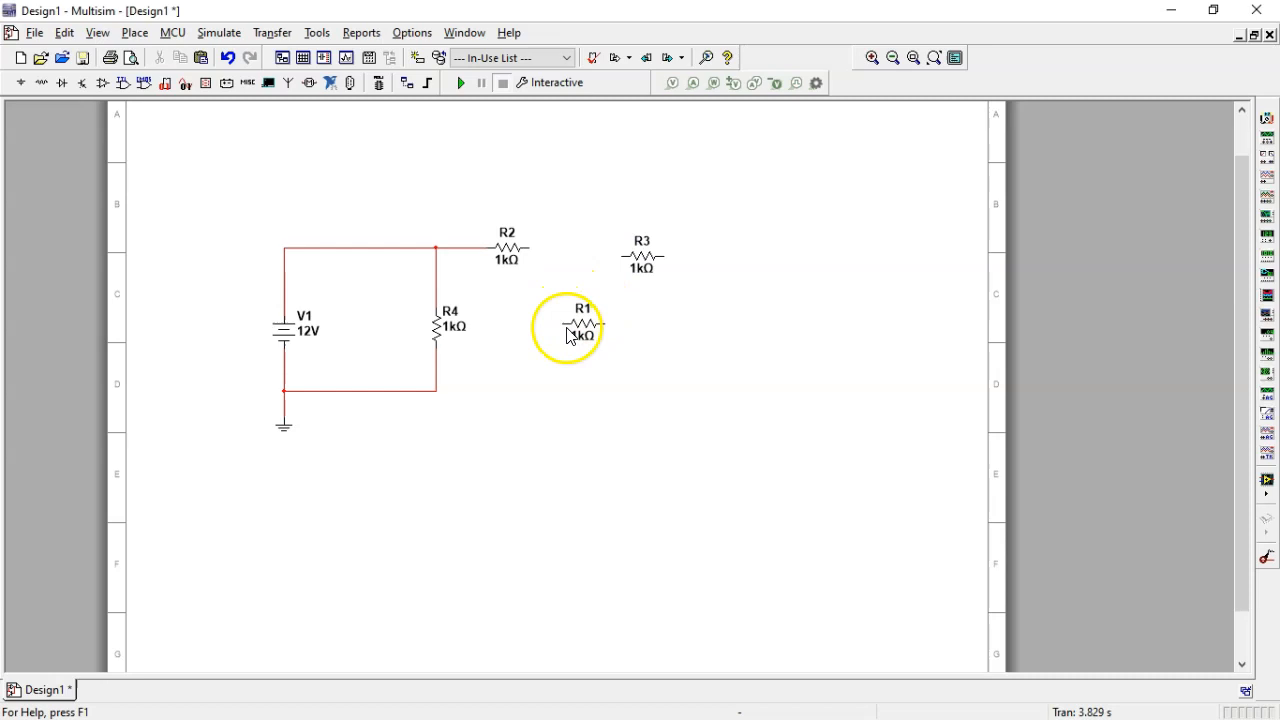
click(578, 326)
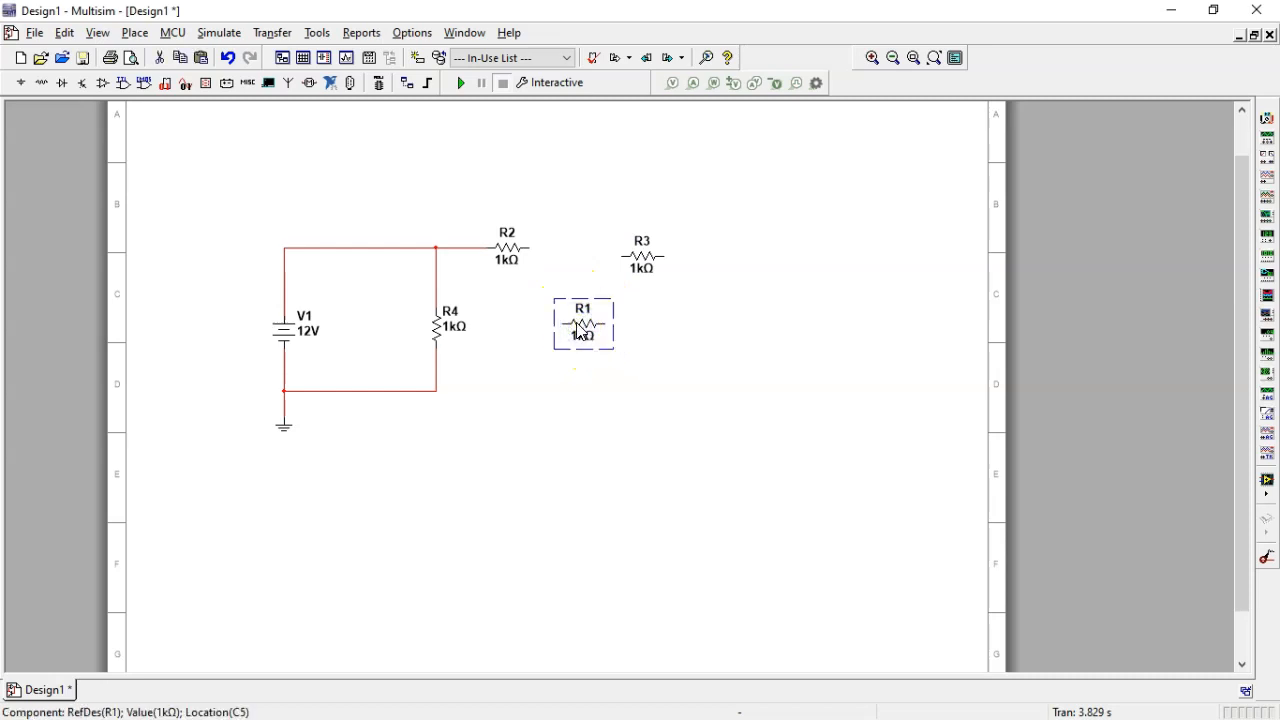
click(657, 349)
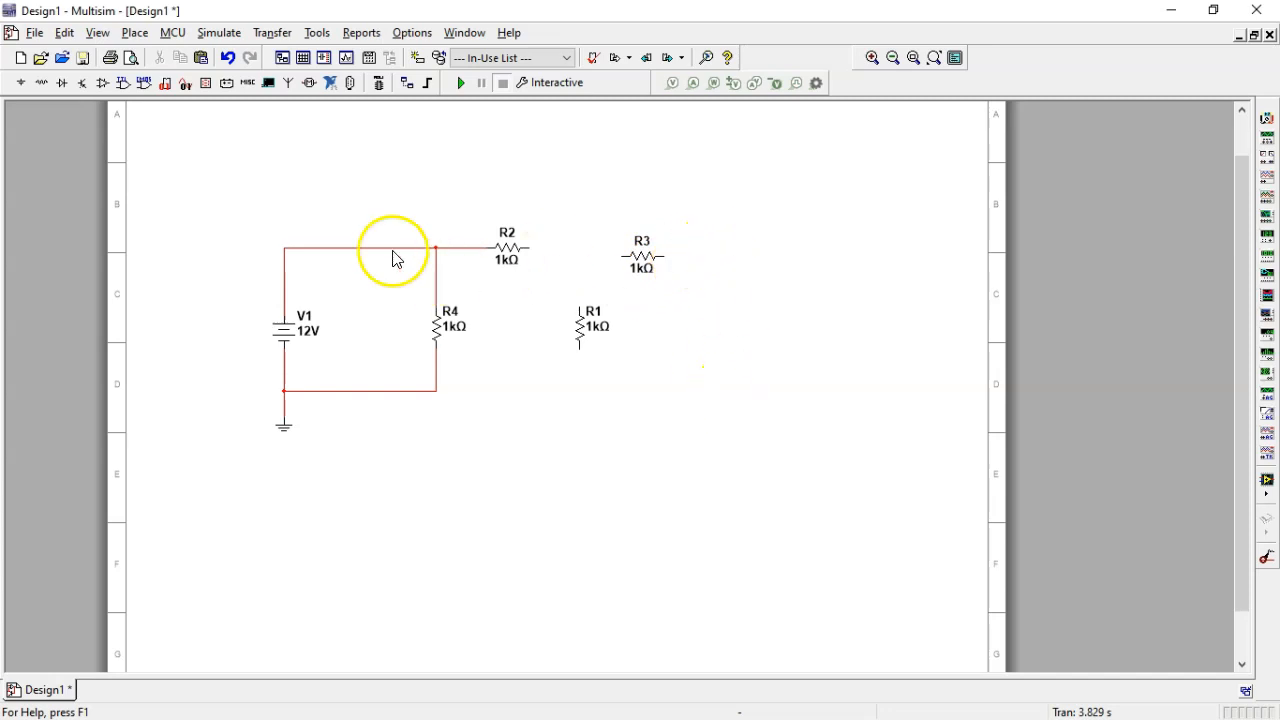
Place a copy of the 12 V source V1 beyond the new resistors, beside the vertical resistor R1
click(287, 328)
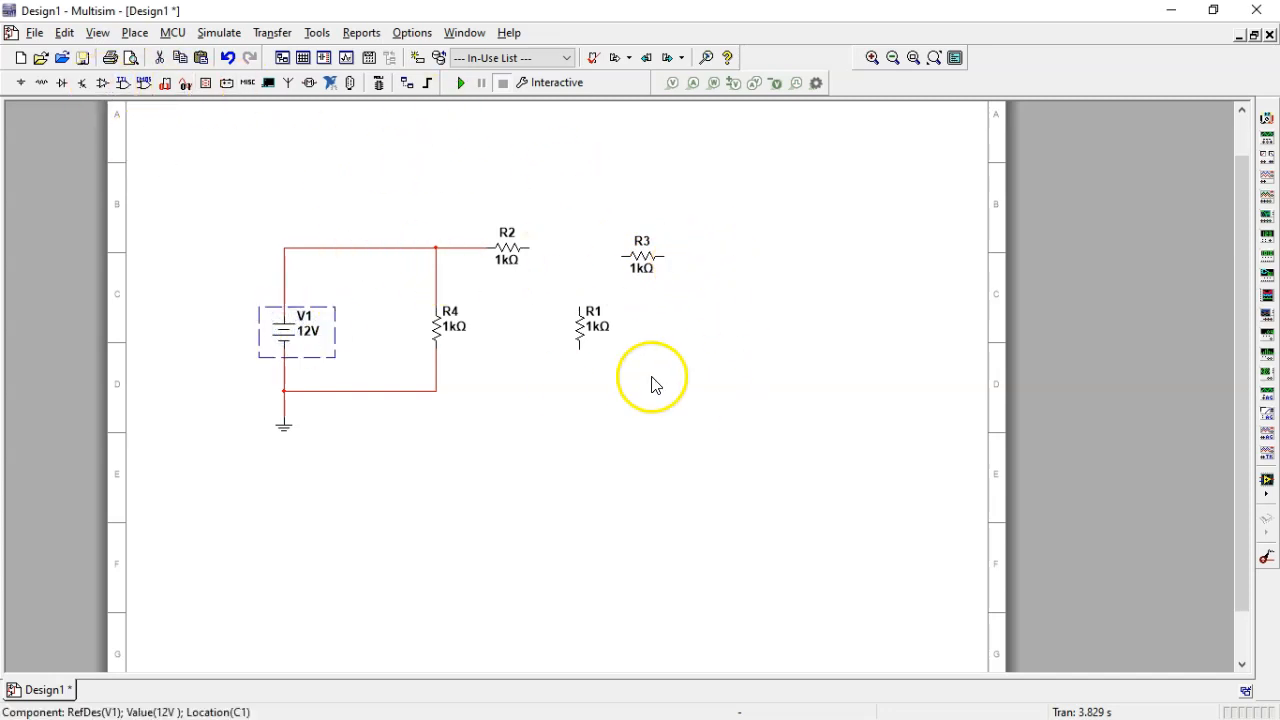
key(ctrl+c)
key(ctrl+v)
click(722, 349)
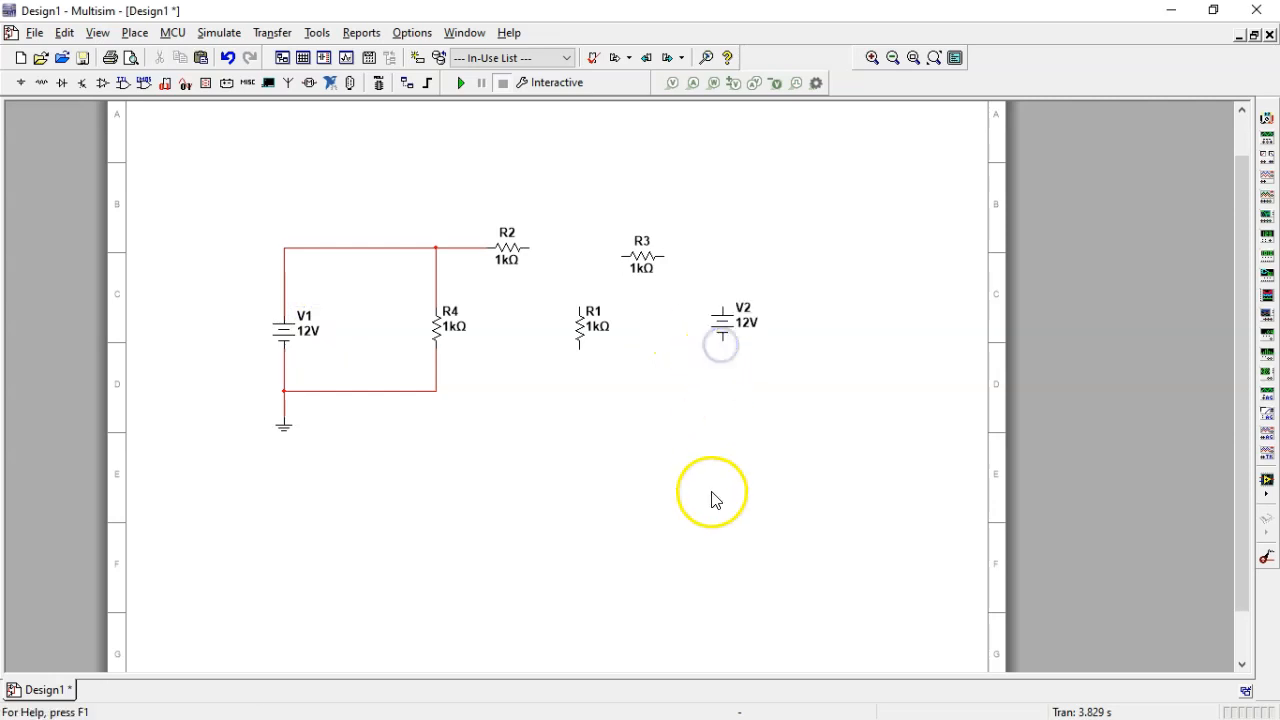
Wire R2's free end to the top of R1, and align R3 with R2 so it connects to that node
mouse_move(580, 304)
mouse_down()
mouse_move(571, 257)
mouse_move(534, 247)
mouse_up()
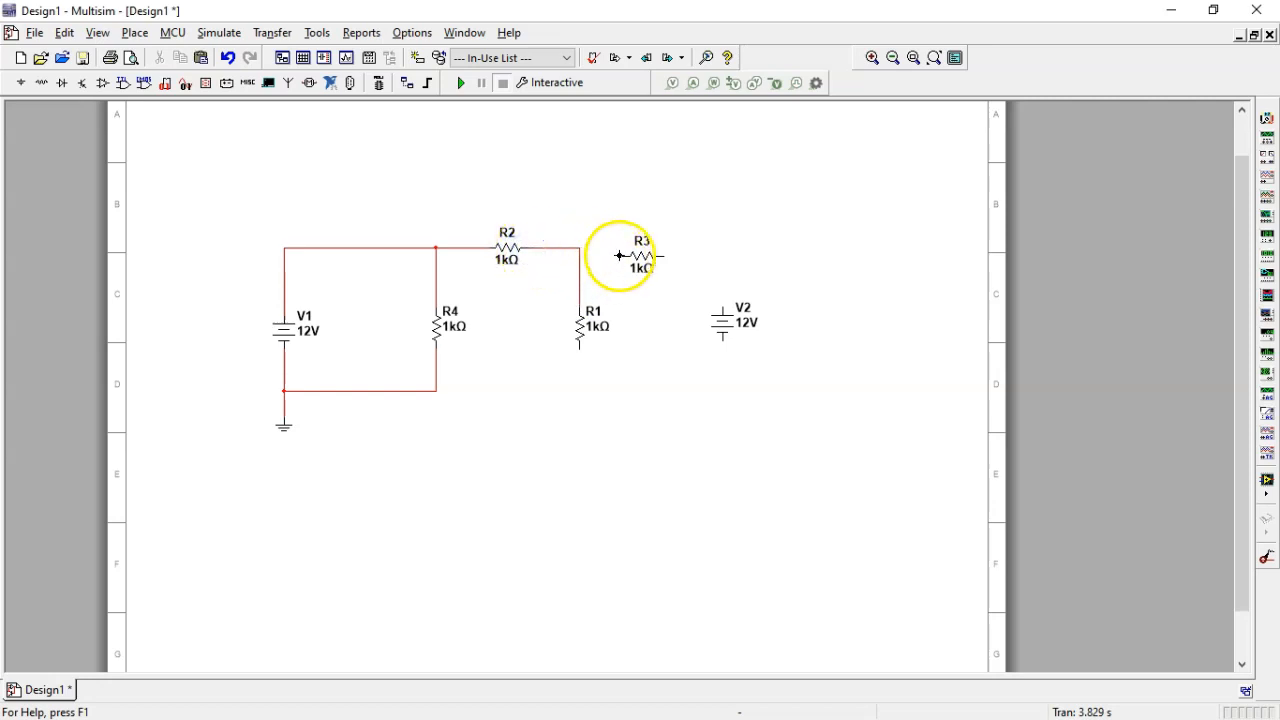
click(645, 260)
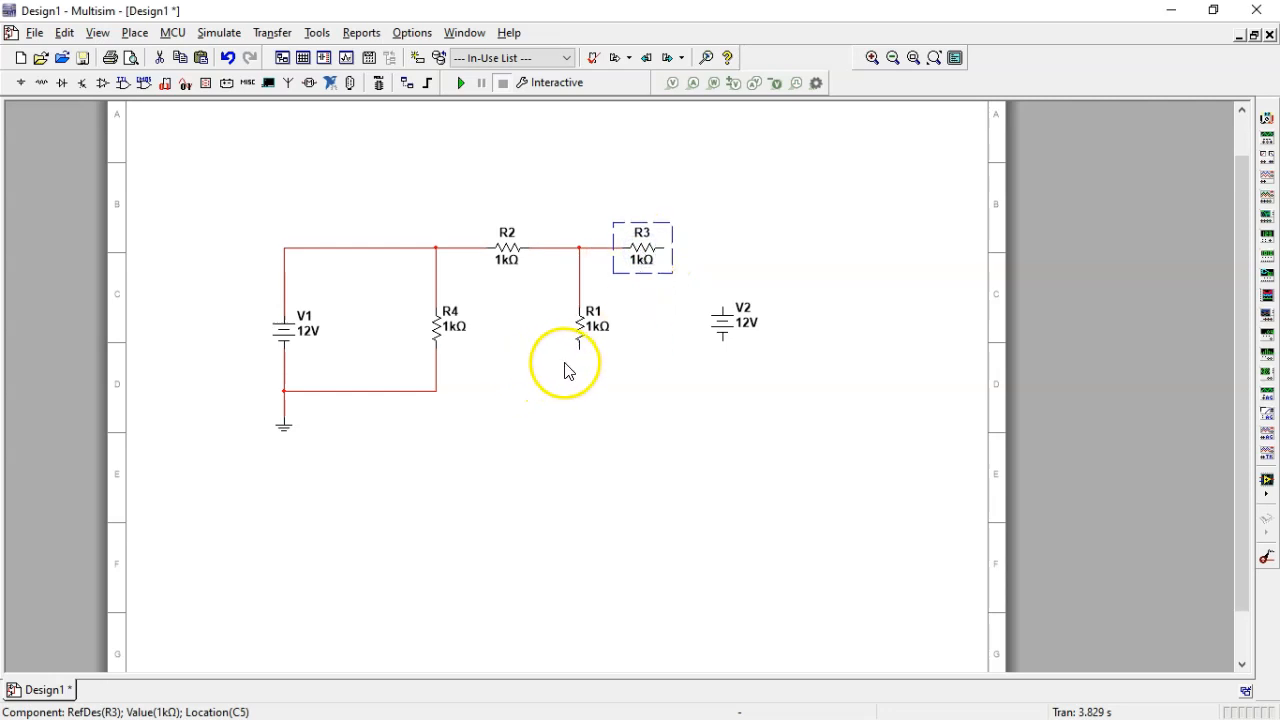
click(723, 289)
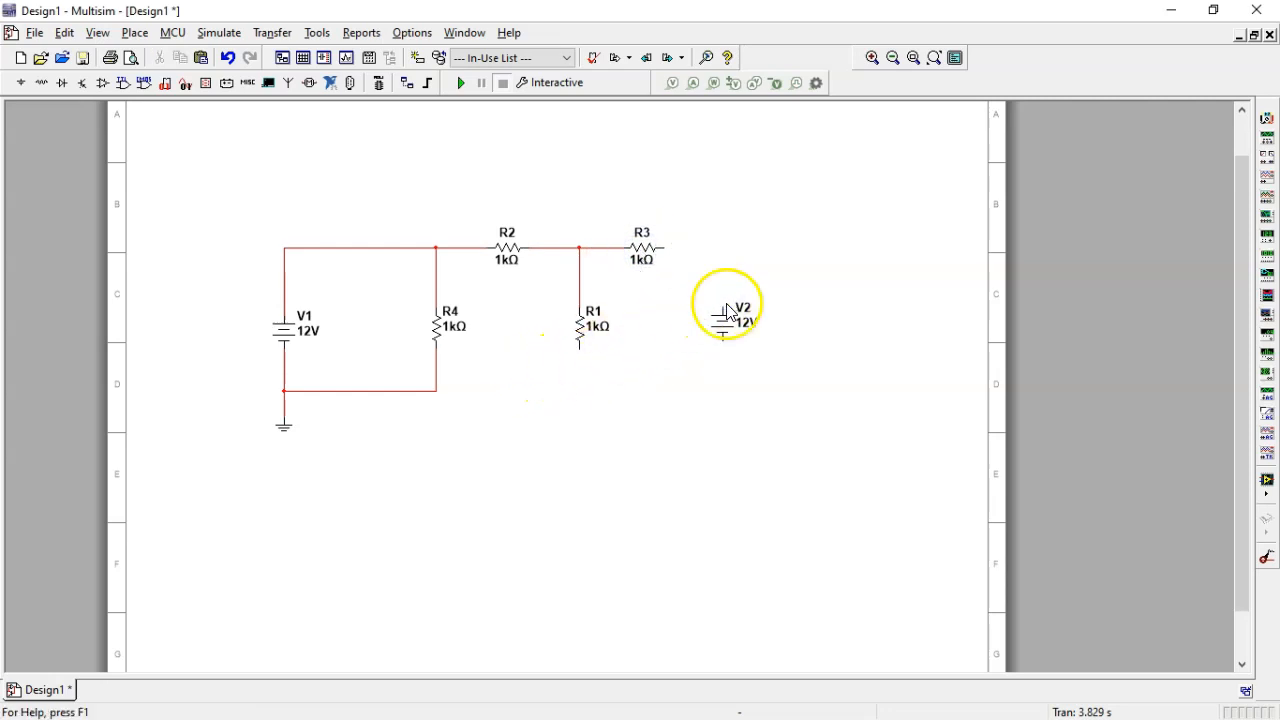
Check the Figure 3 superposition circuit in the Word guide against the schematic, and move the document out of view
drag(0, 174, 677, 40)
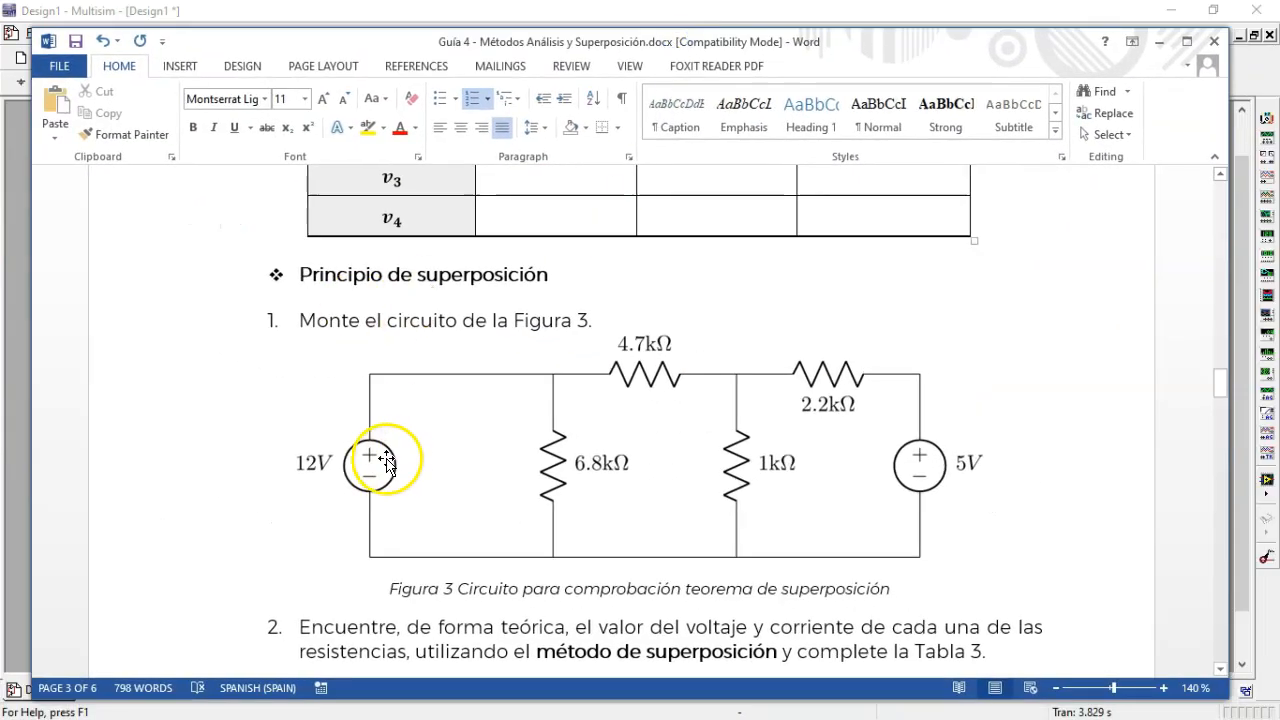
drag(546, 41, 840, 363)
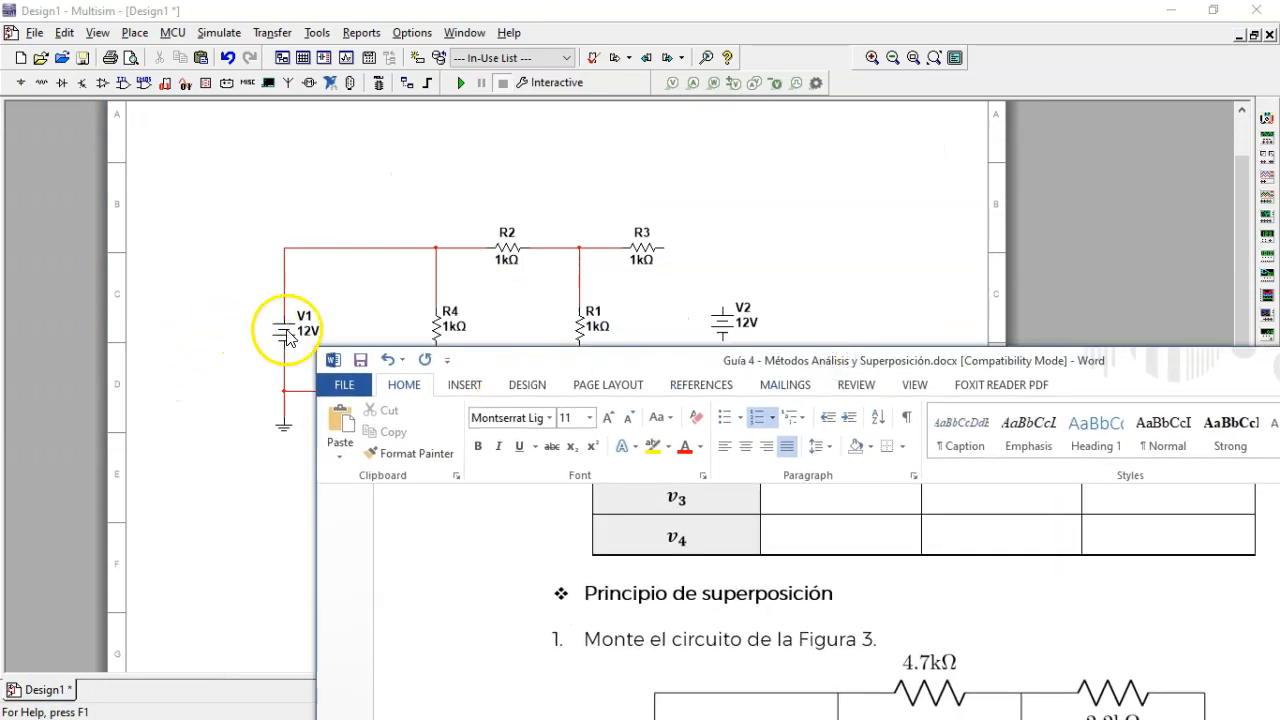
drag(966, 372, 200, 90)
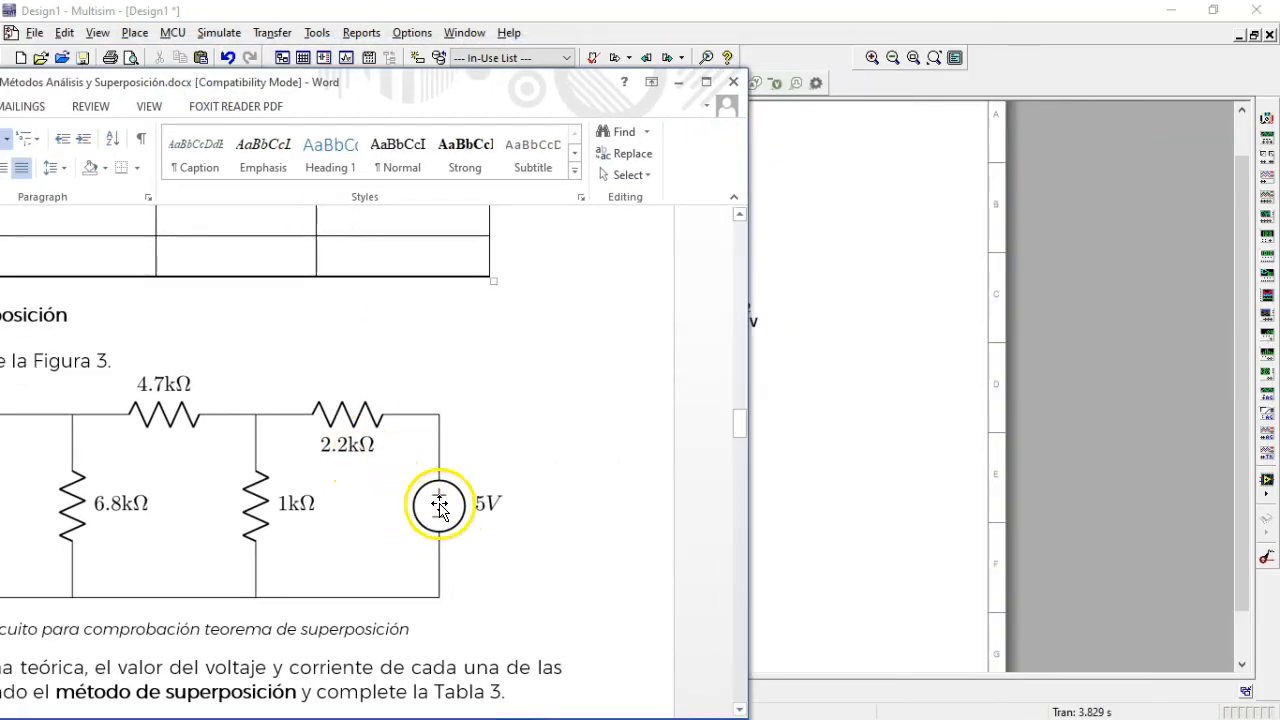
drag(460, 105, 0, 84)
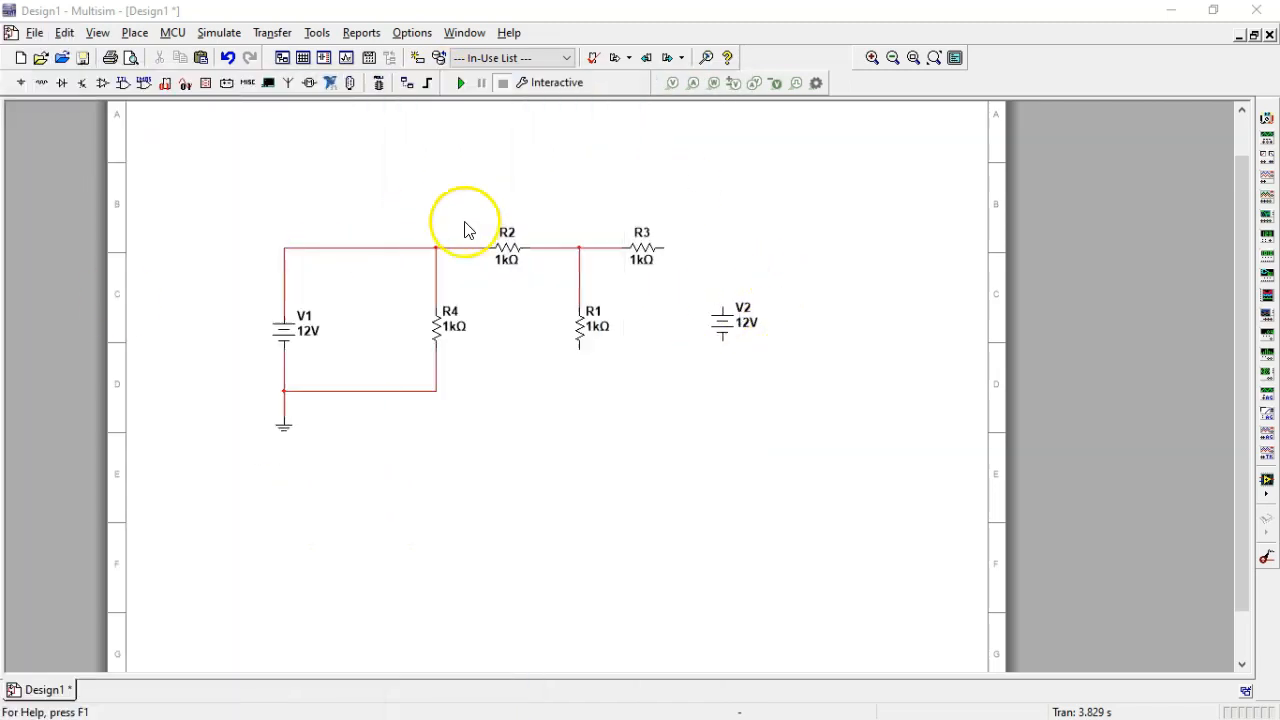
Wire R3 to V2's positive terminal and join the lower ends of V2 and R1 to the ground line at R4
click(660, 246)
click(723, 303)
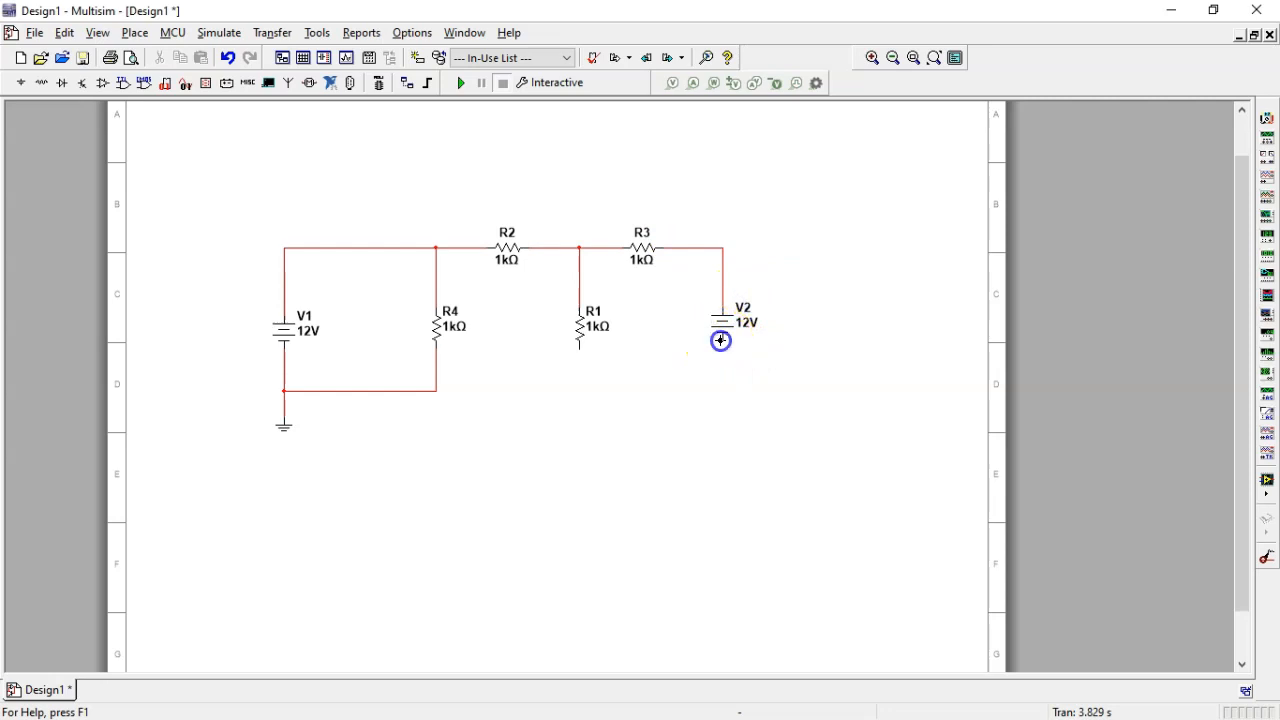
click(436, 390)
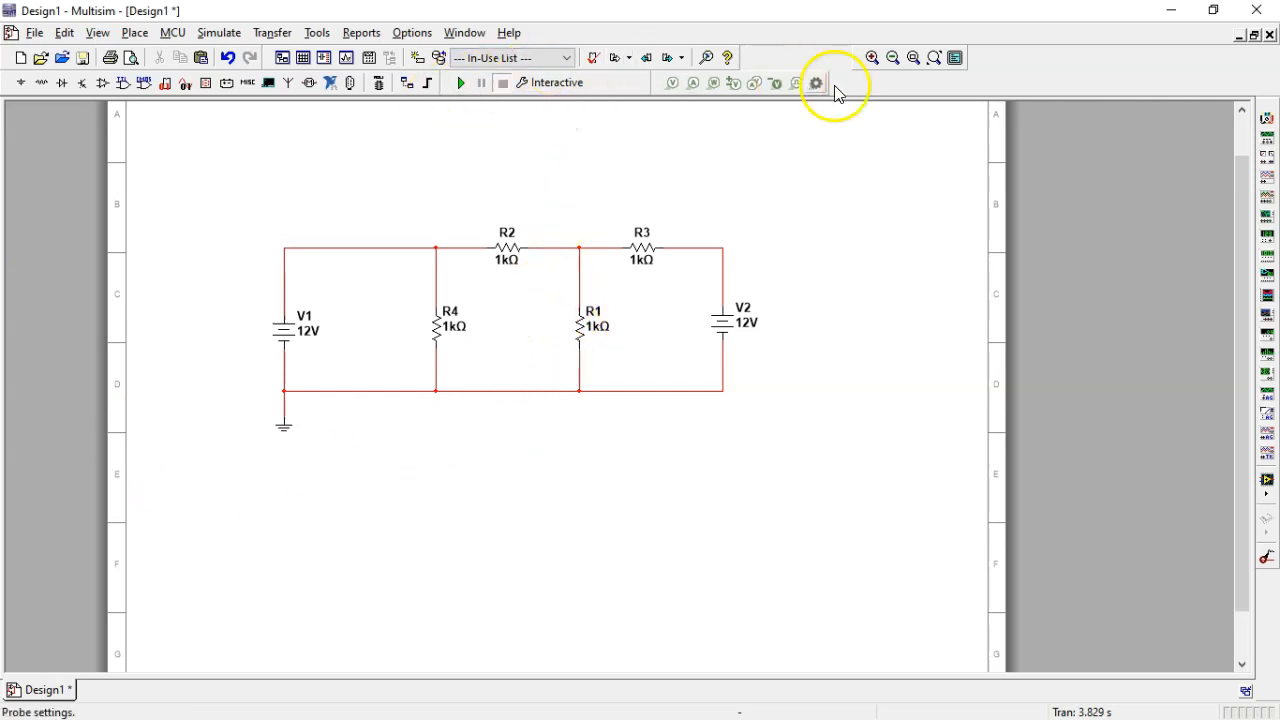
Set R4's resistance to 3 kΩ and R3's resistance to 5 kΩ
double_click(517, 262)
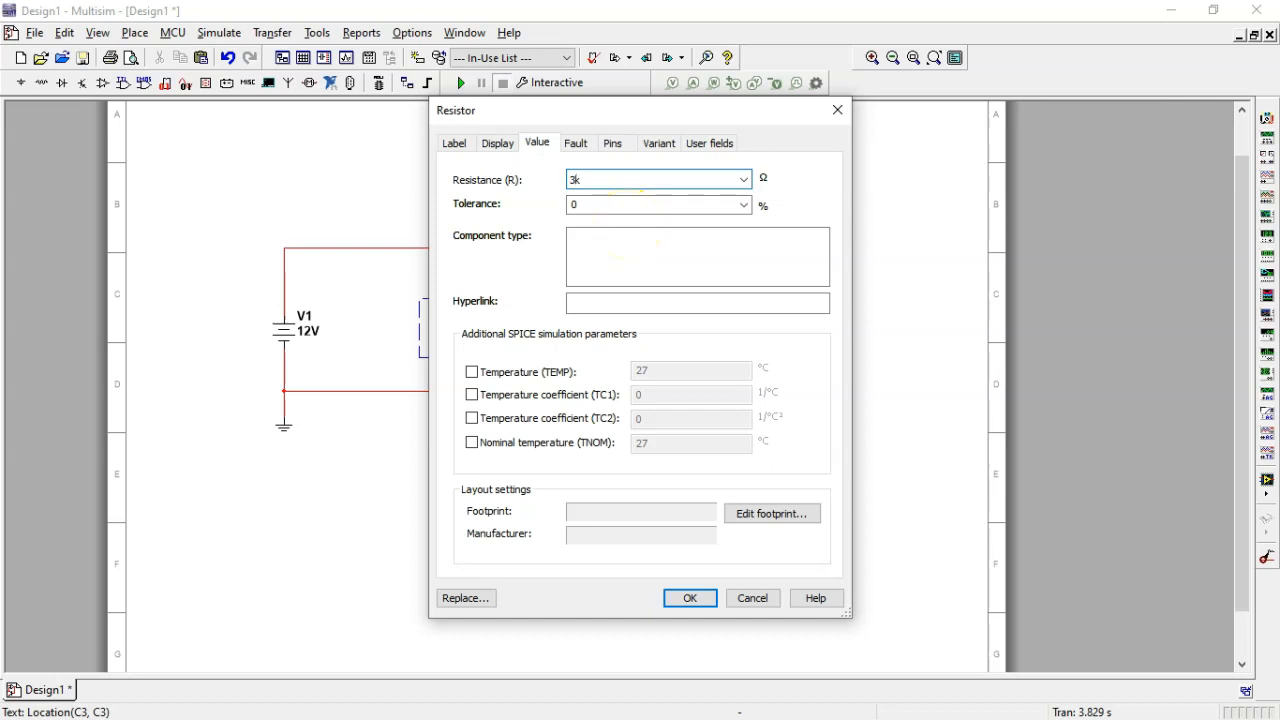
key(Return)
click(642, 256)
double_click(645, 250)
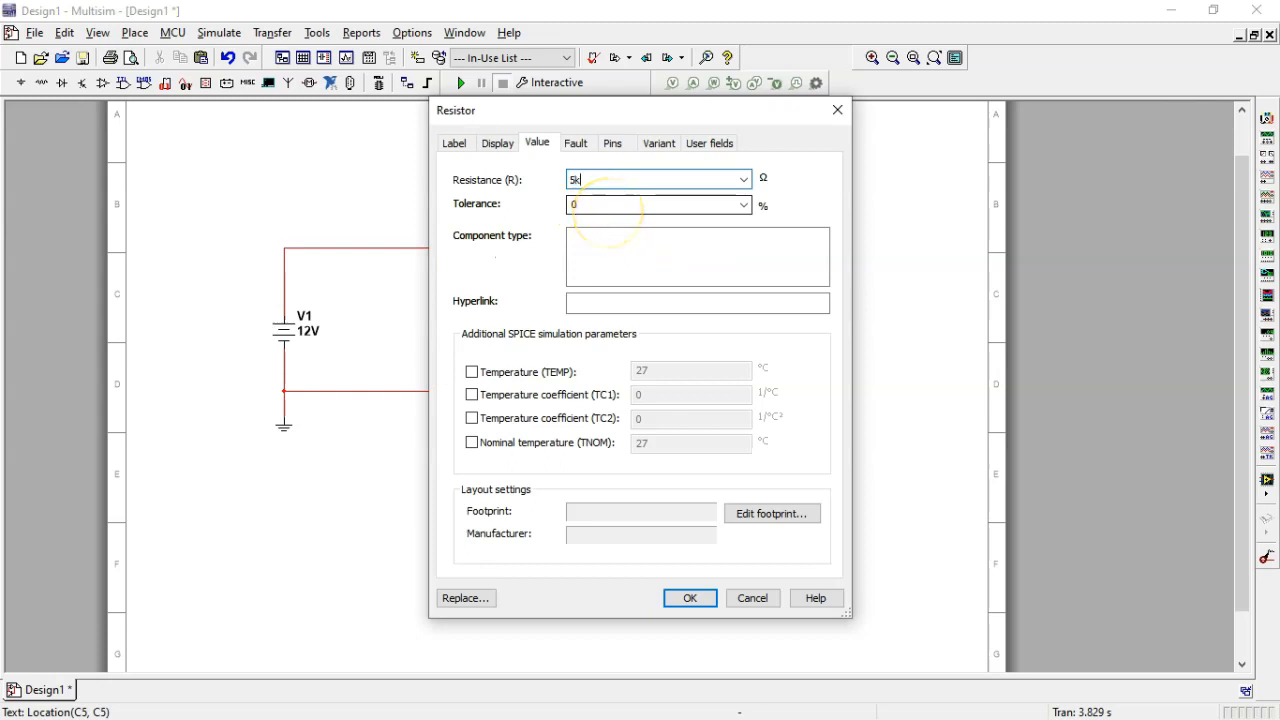
key(Return)
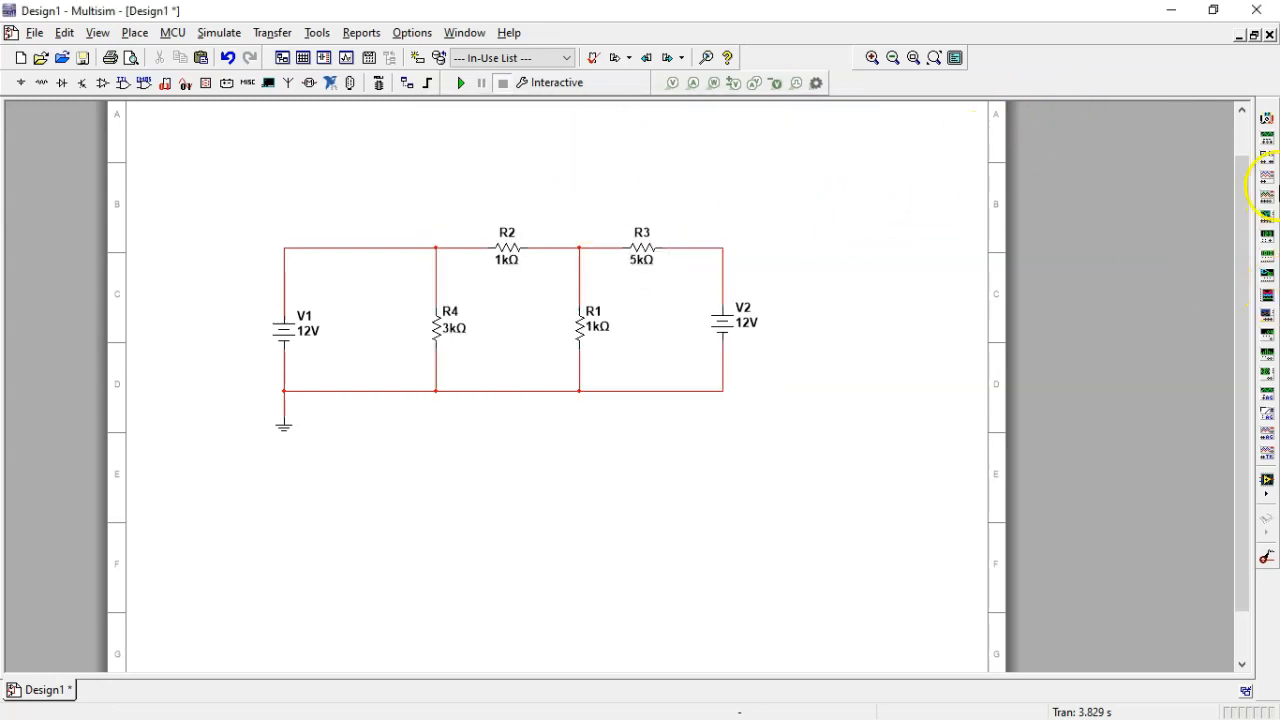
Place a multimeter above the node between R2 and R3, centred over R1
click(1267, 136)
click(553, 160)
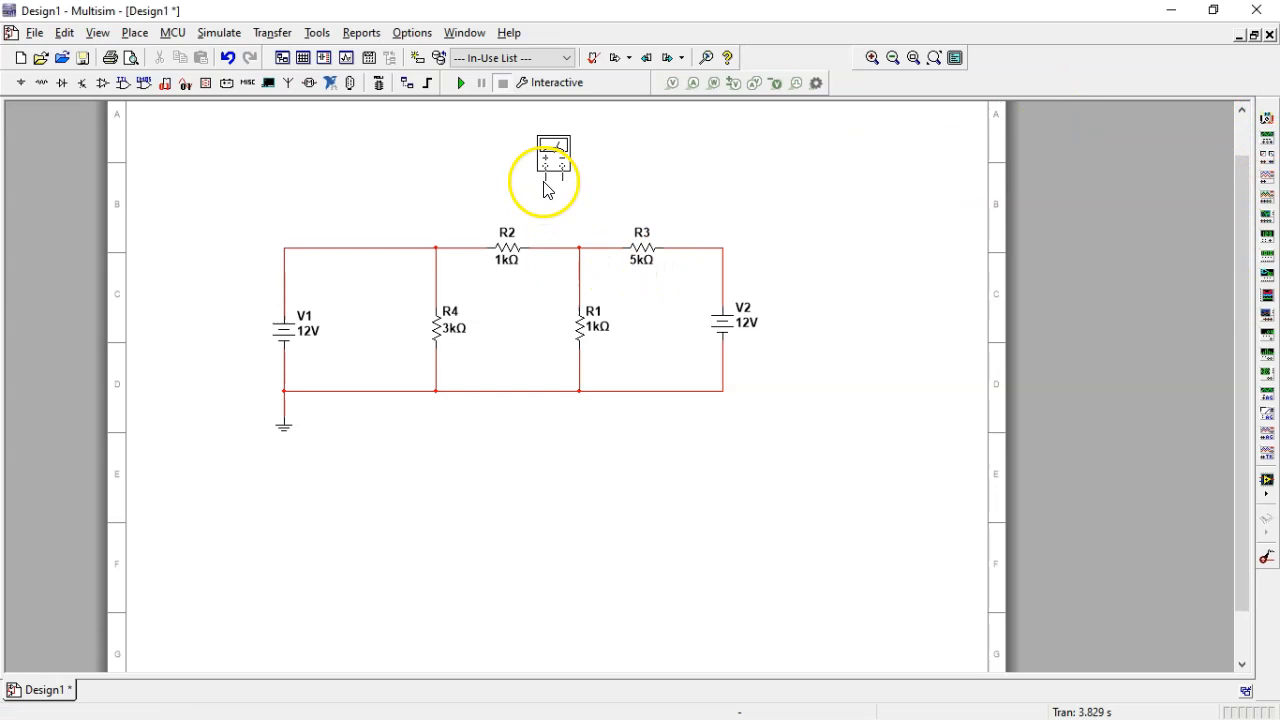
click(546, 188)
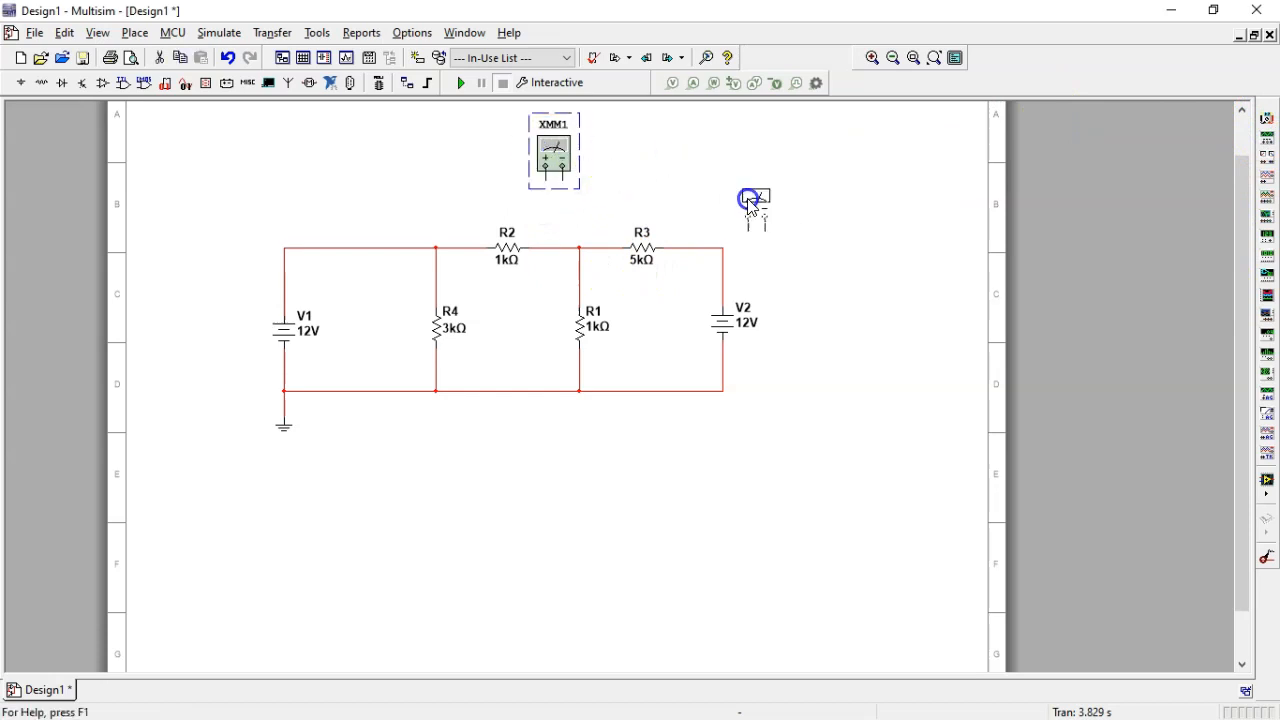
drag(591, 185, 570, 165)
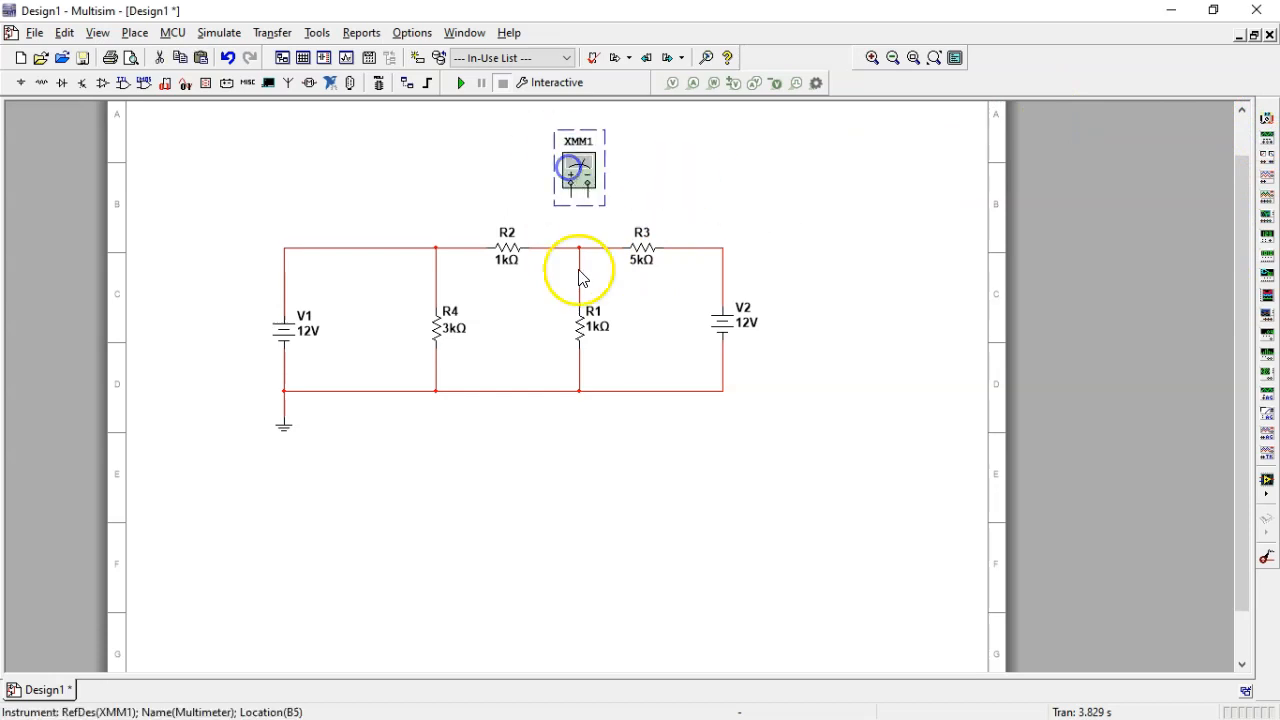
Wire the multimeter's positive terminal to the R2–R3 node and its negative terminal to the ground line, routing the negative lead clear of R1
click(562, 218)
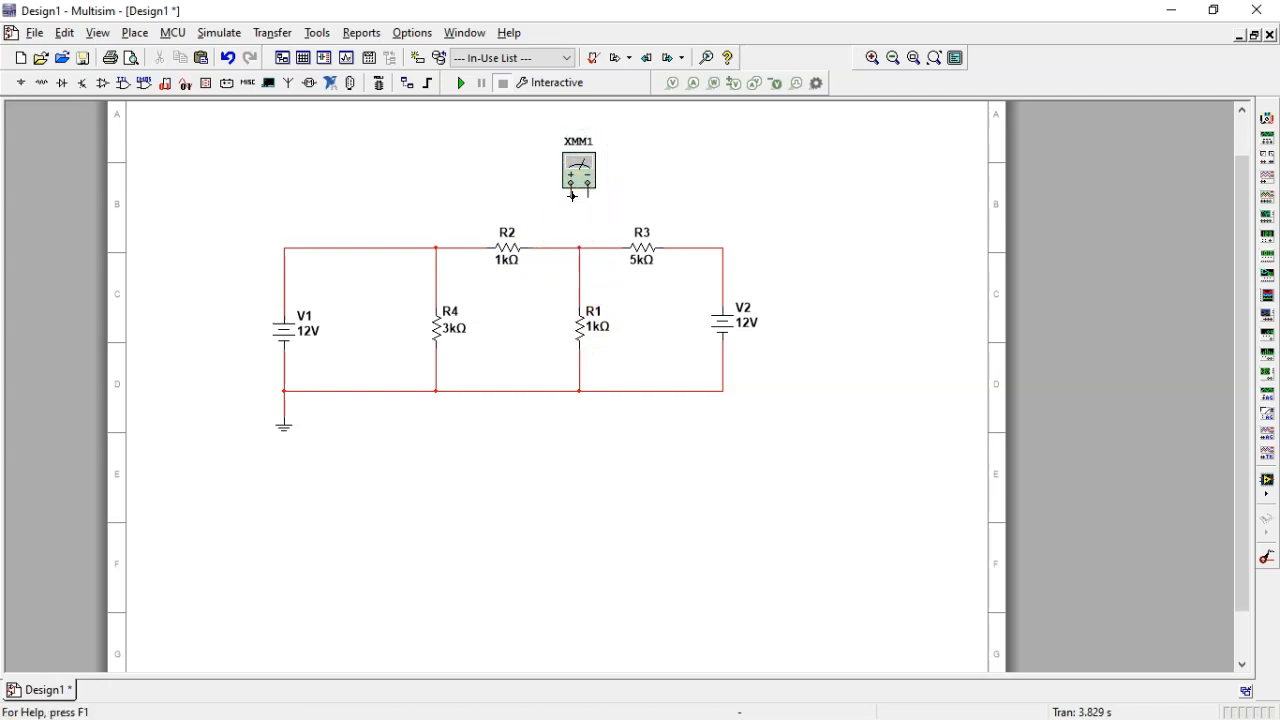
click(562, 247)
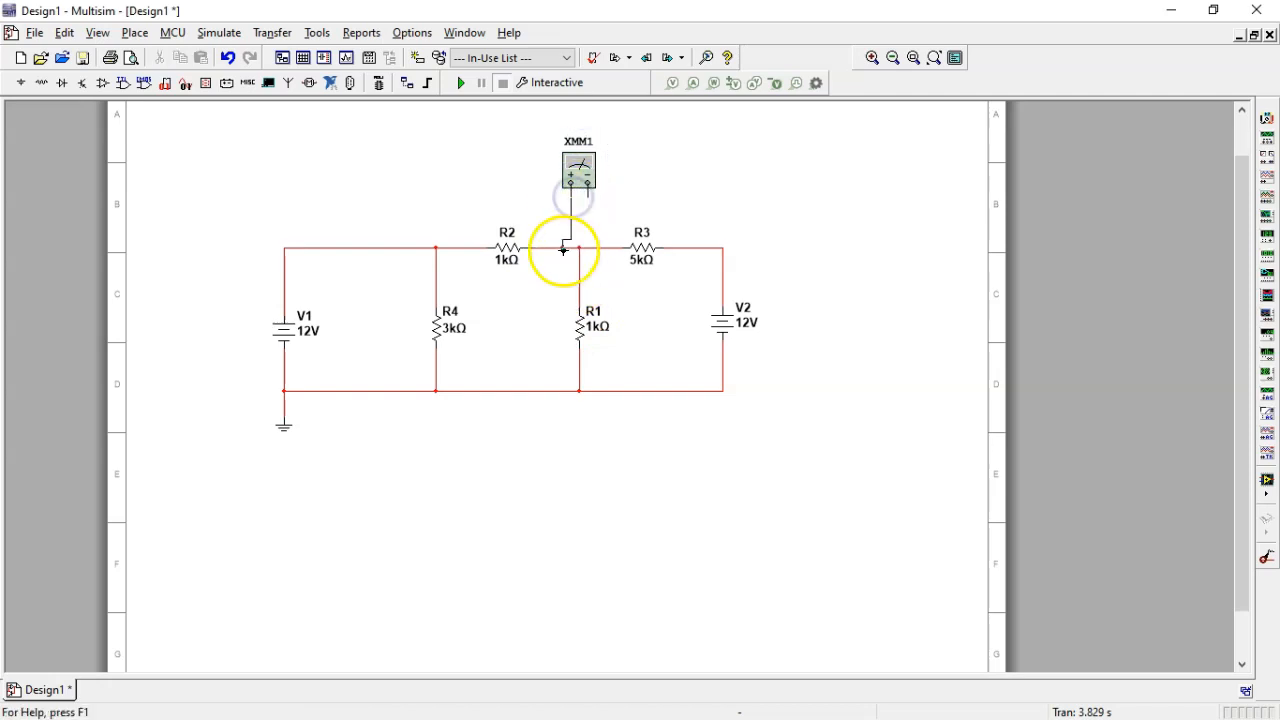
click(588, 185)
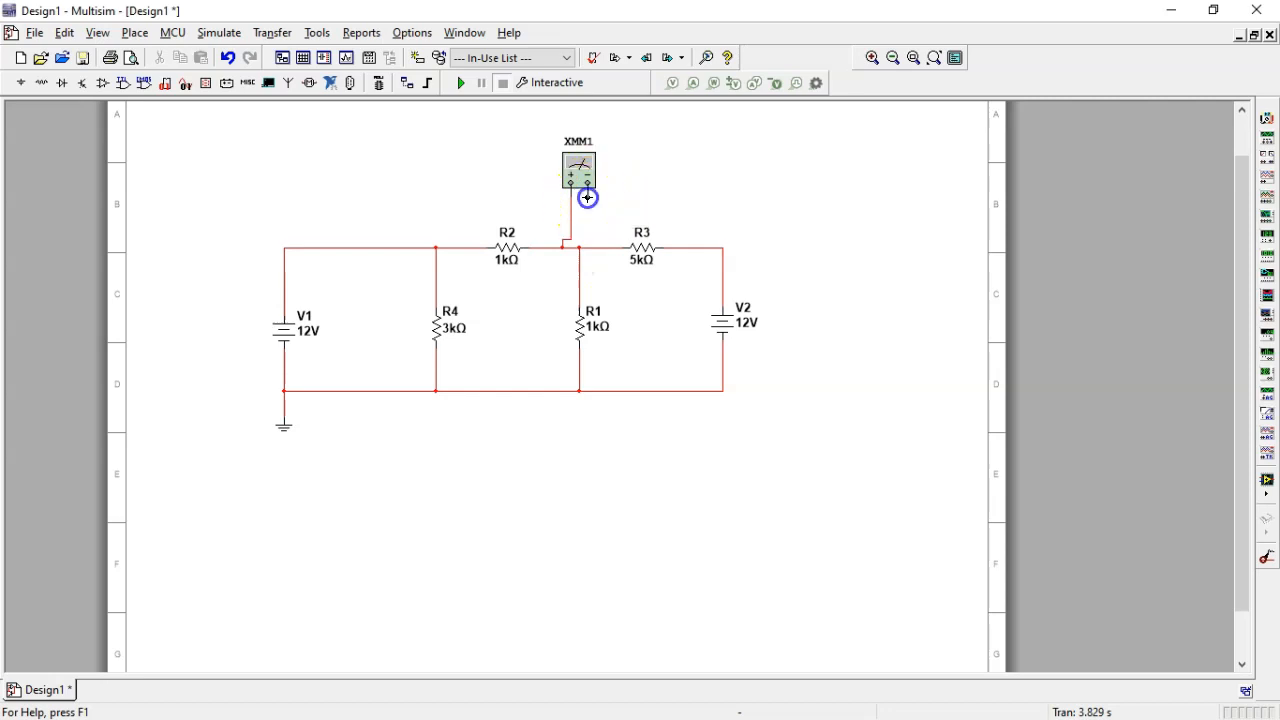
click(622, 390)
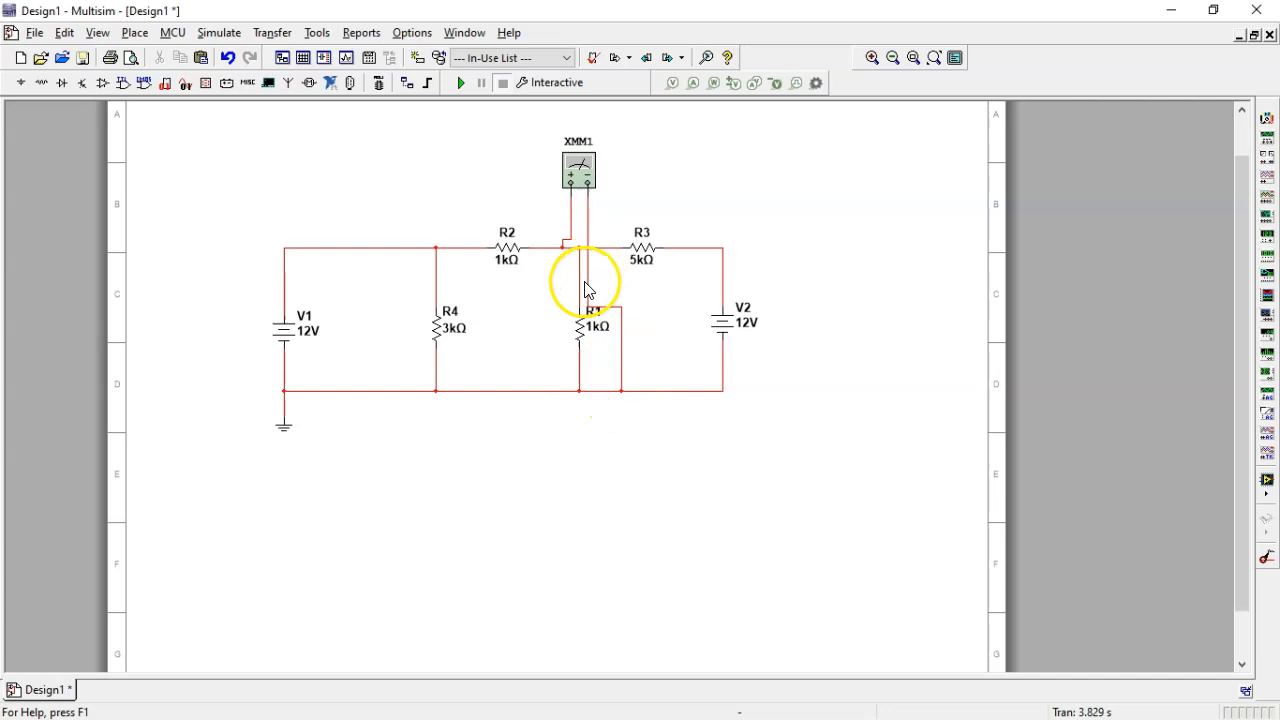
drag(590, 290, 618, 284)
click(833, 215)
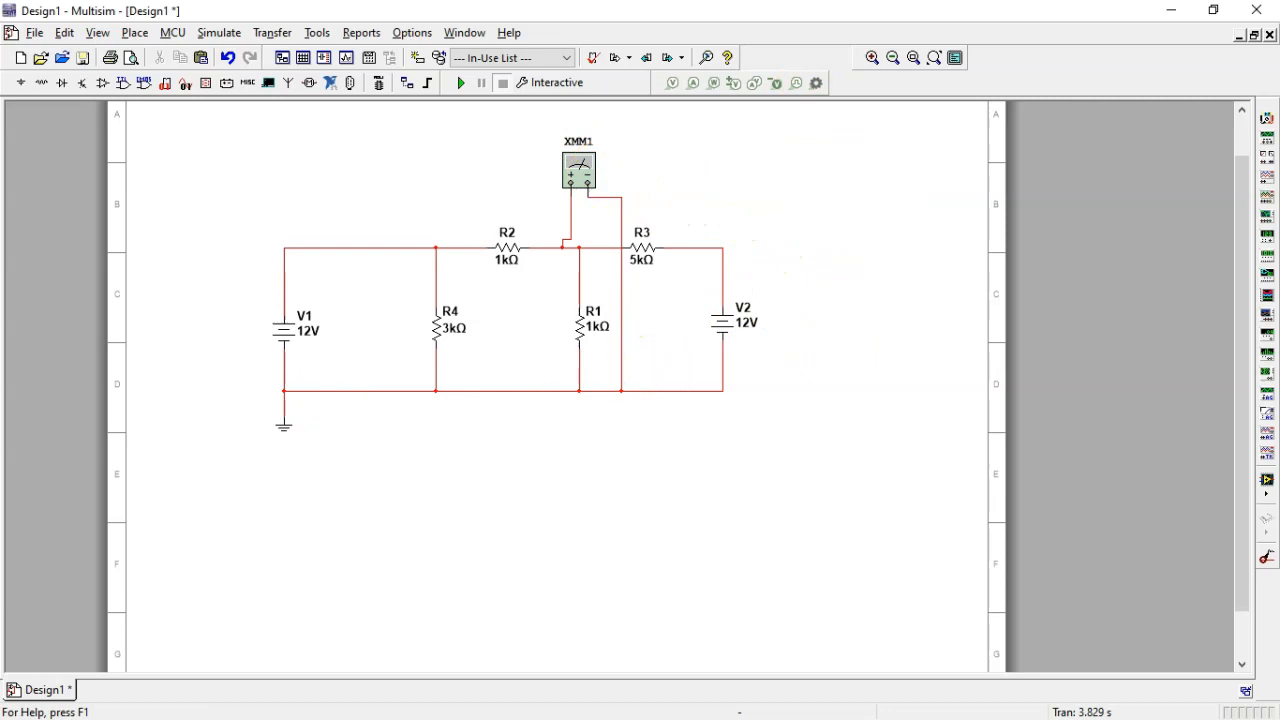
Set V2's voltage to 5 V
double_click(749, 320)
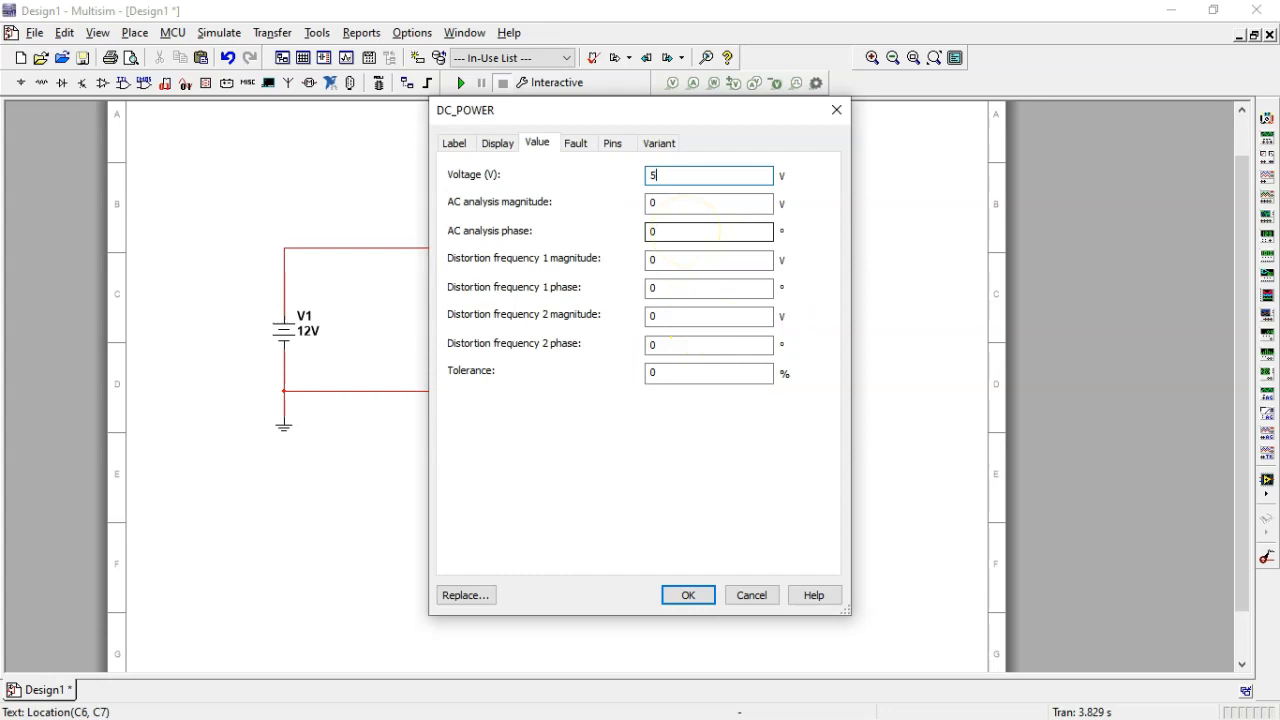
text(5)
key(Return)
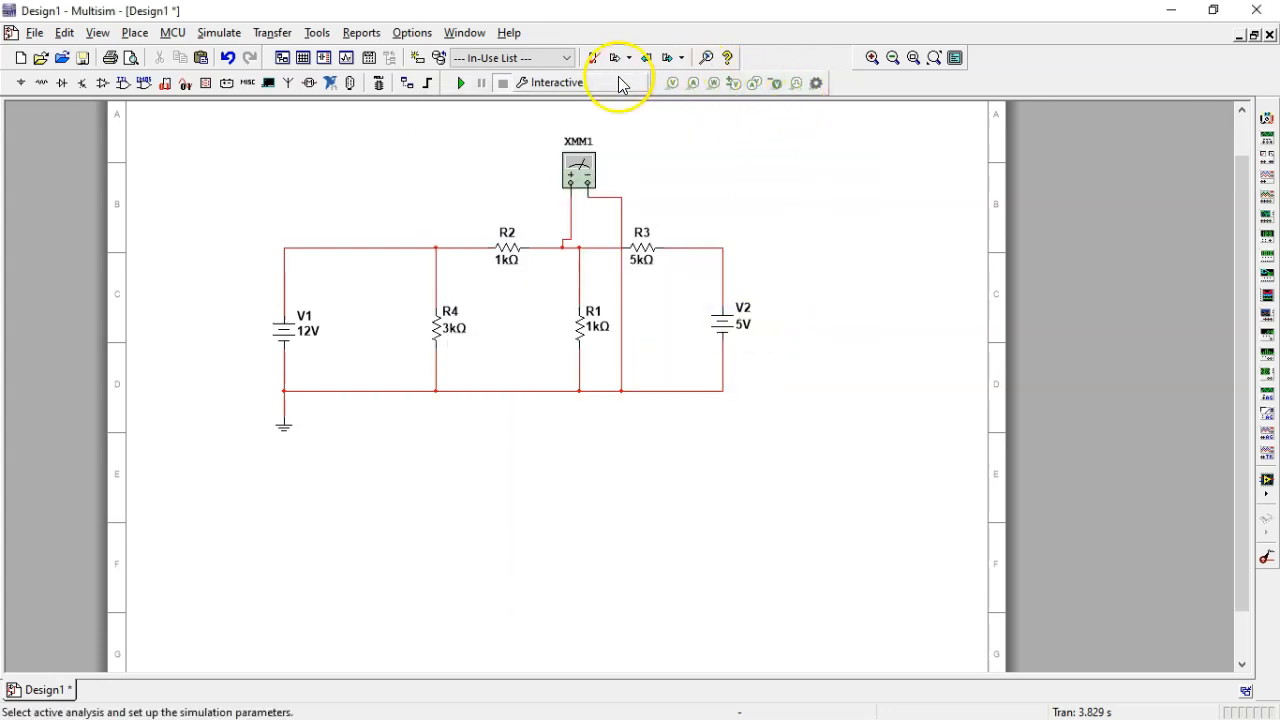
Run the simulation with both sources connected, read the voltage across R1 on the multimeter, and stop the simulation
click(466, 84)
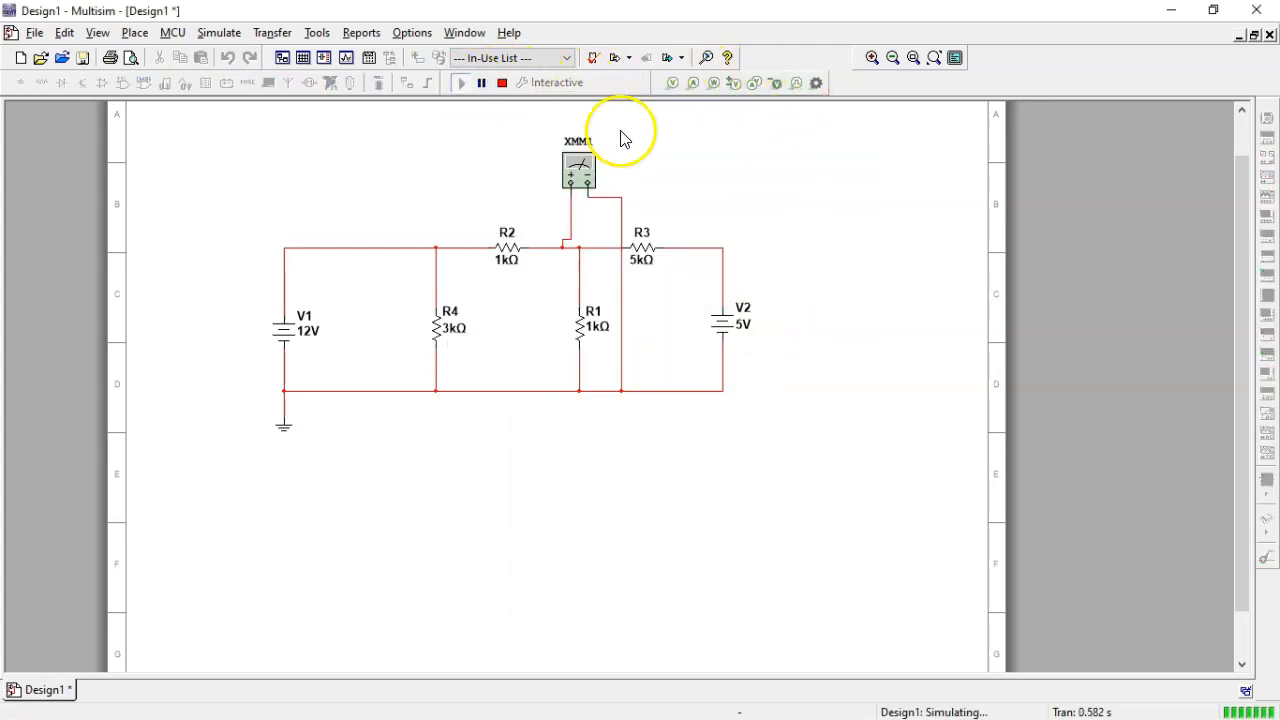
double_click(579, 172)
drag(628, 283, 869, 157)
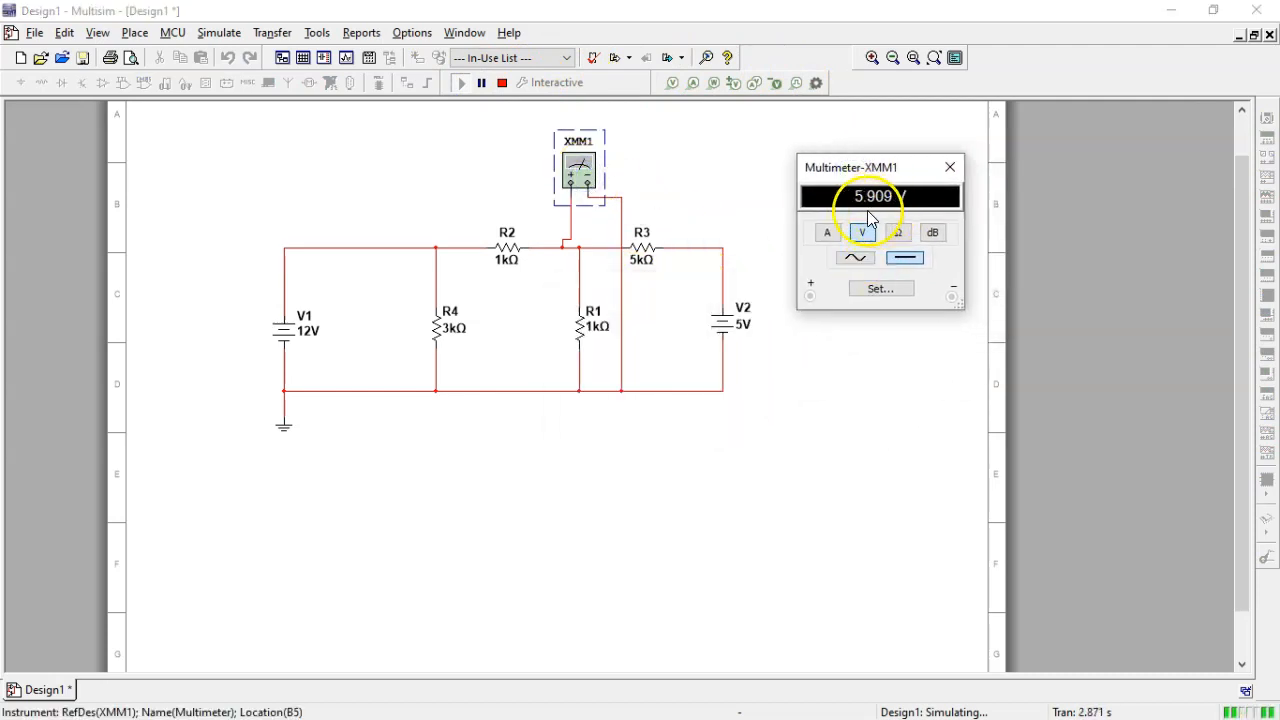
click(503, 83)
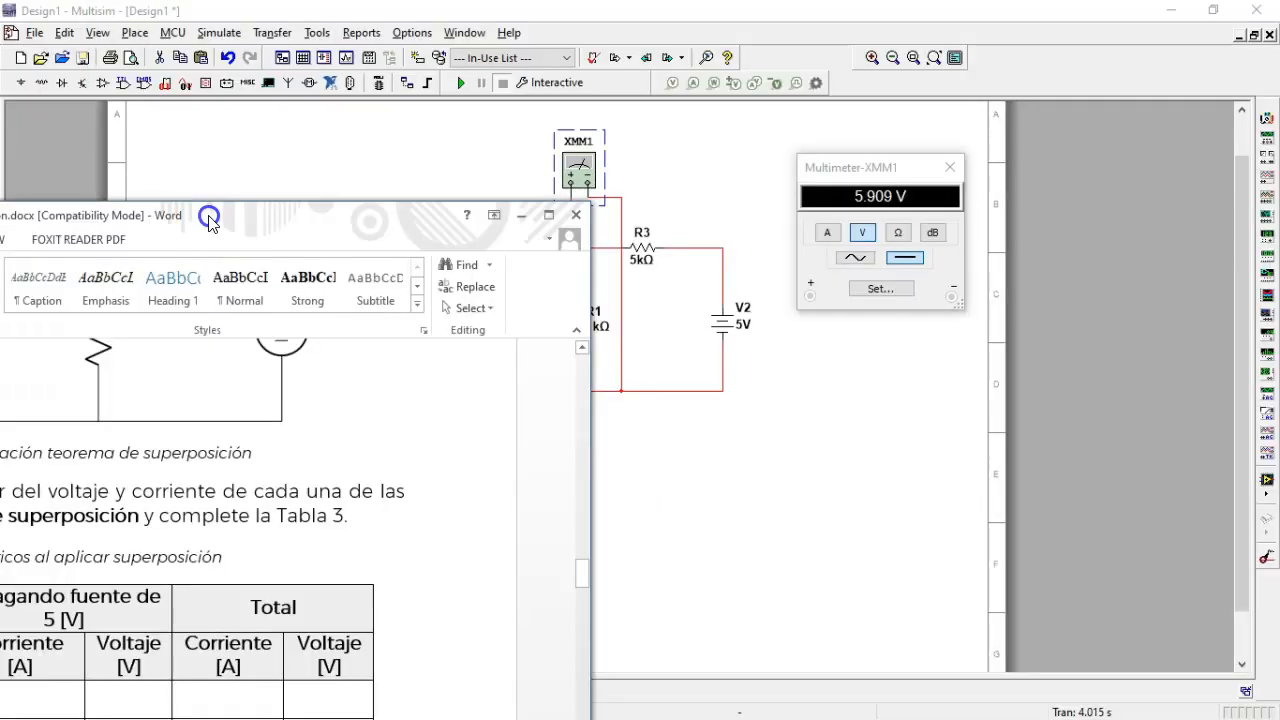
Delete the wires on both terminals of V1 and move the source away from the circuit
click(382, 287)
click(285, 276)
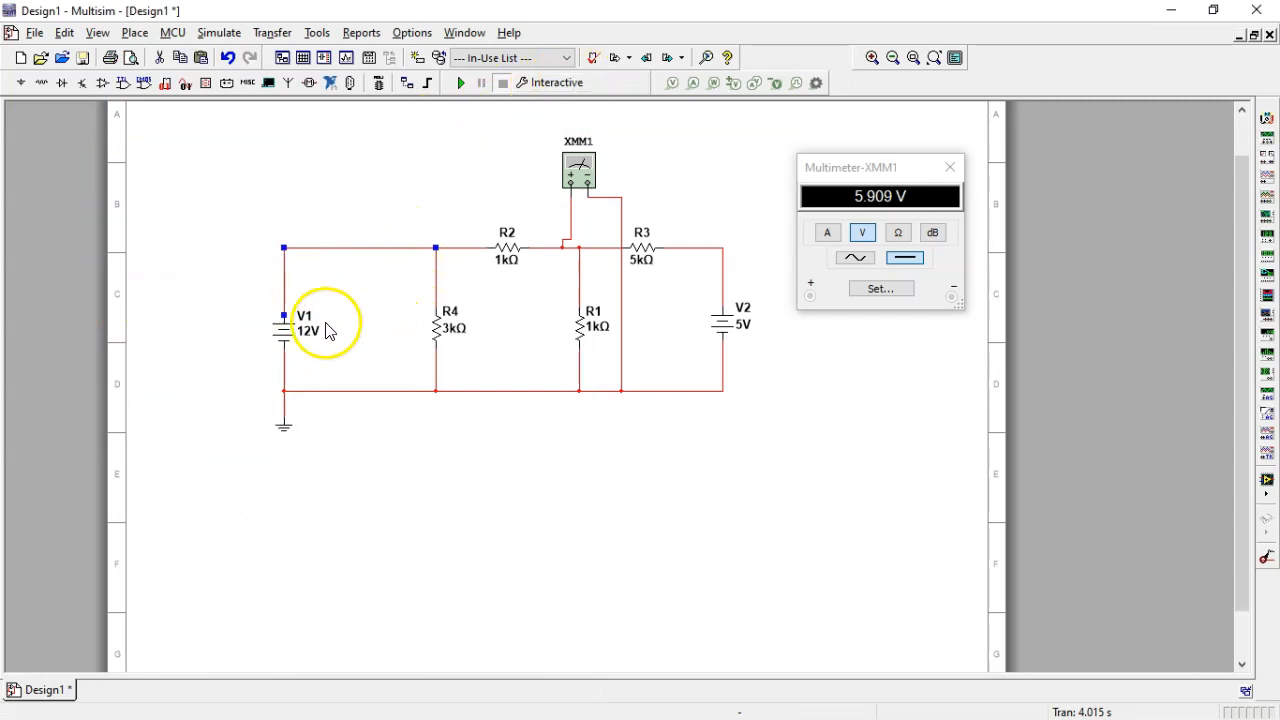
key(Delete)
click(283, 369)
key(Delete)
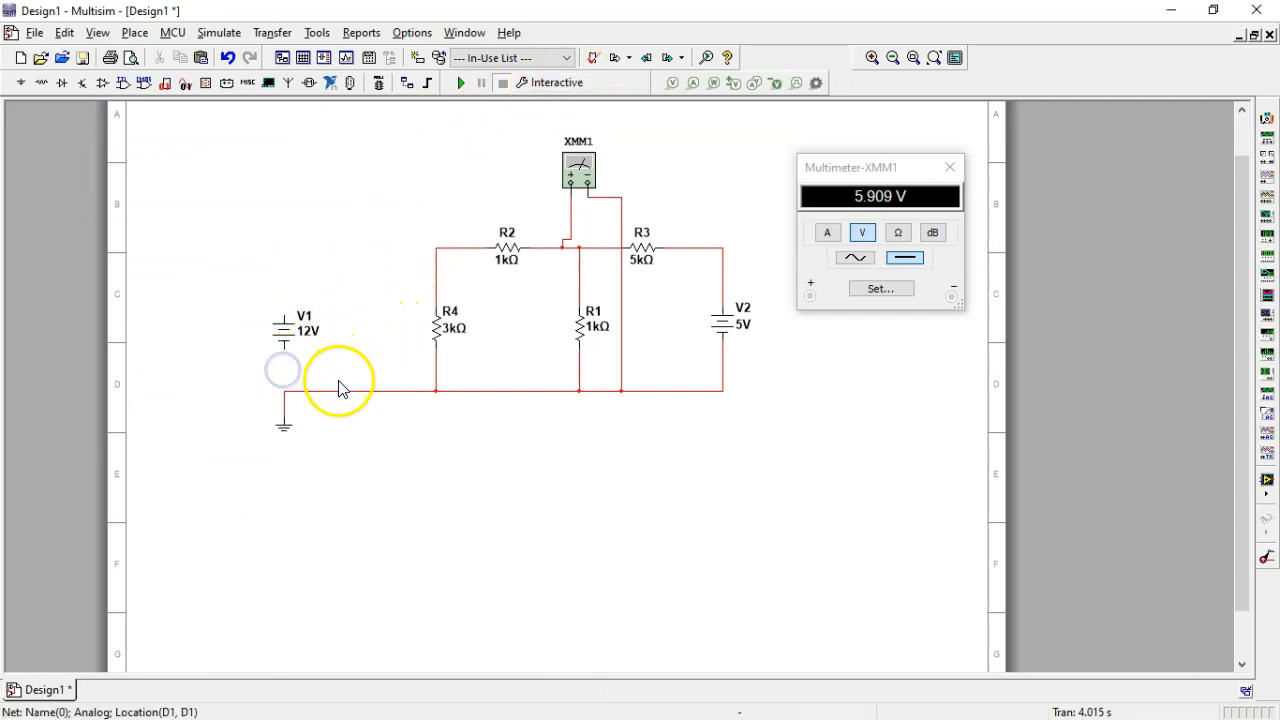
click(285, 403)
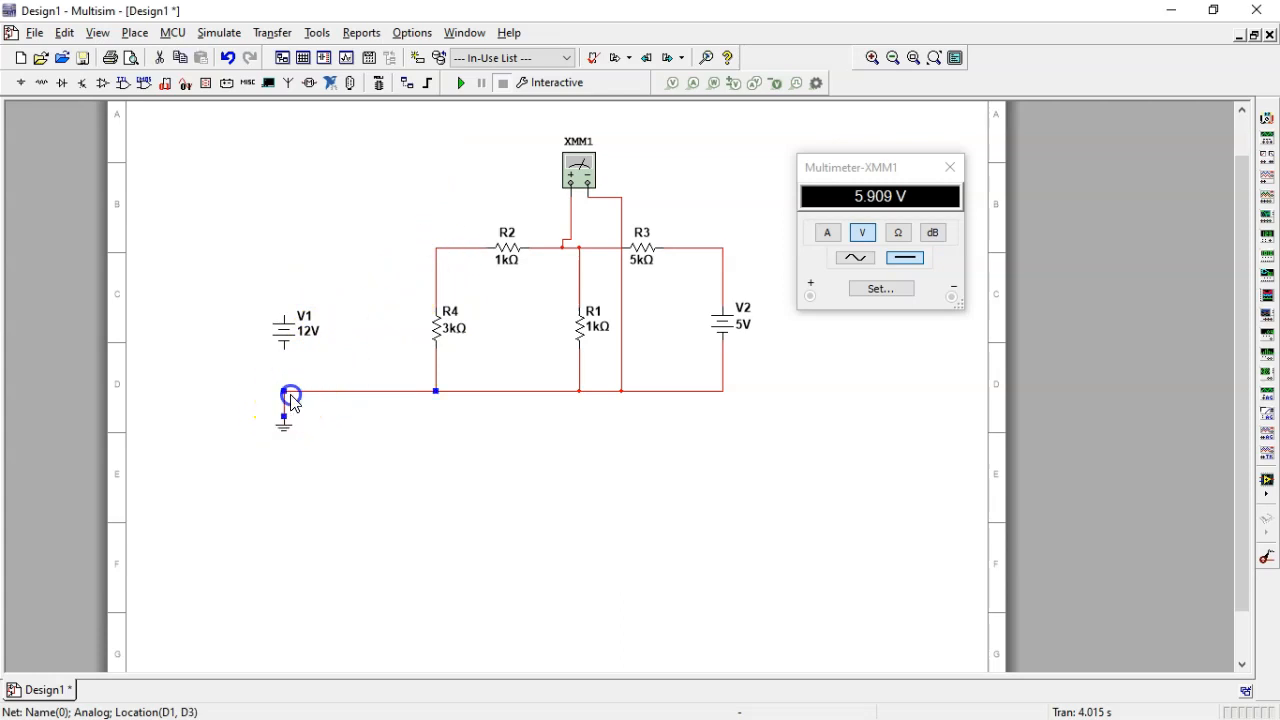
click(328, 415)
drag(278, 329, 219, 262)
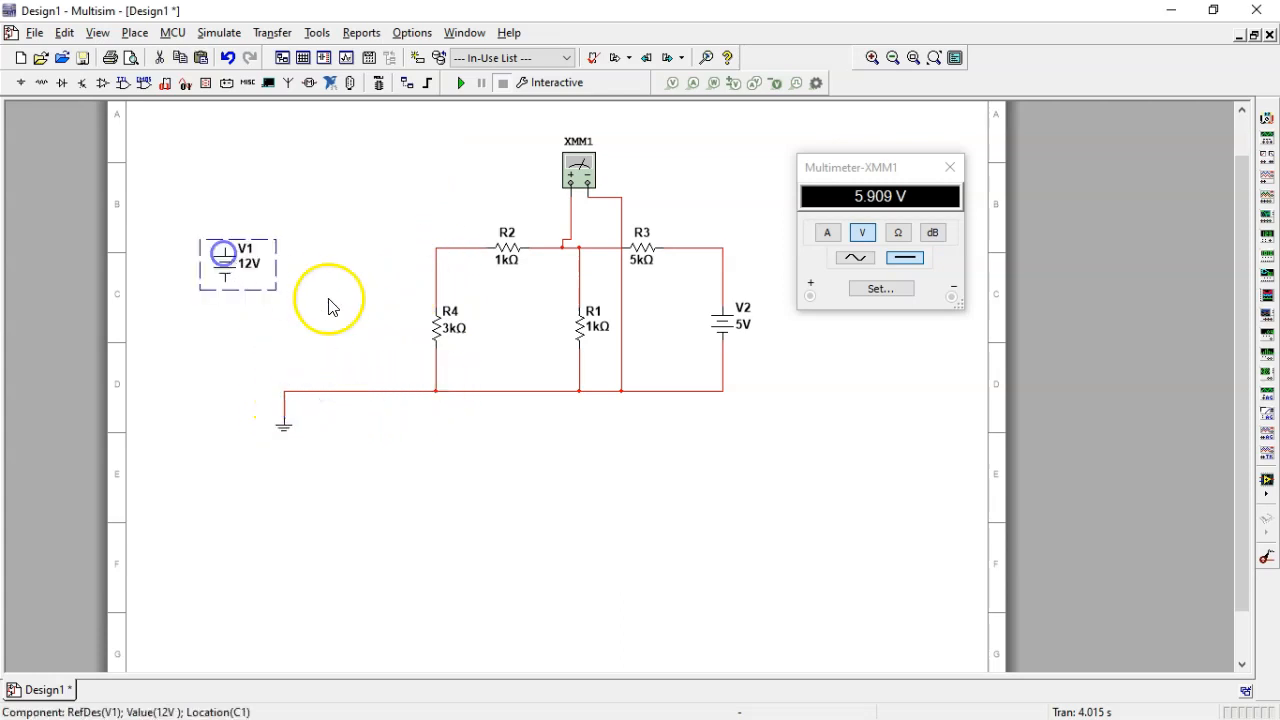
Replace V1 with a short by wiring R2 directly to the ground node, and reconnect R4's upper end to that wire
click(438, 252)
key(Delete)
drag(485, 247, 288, 393)
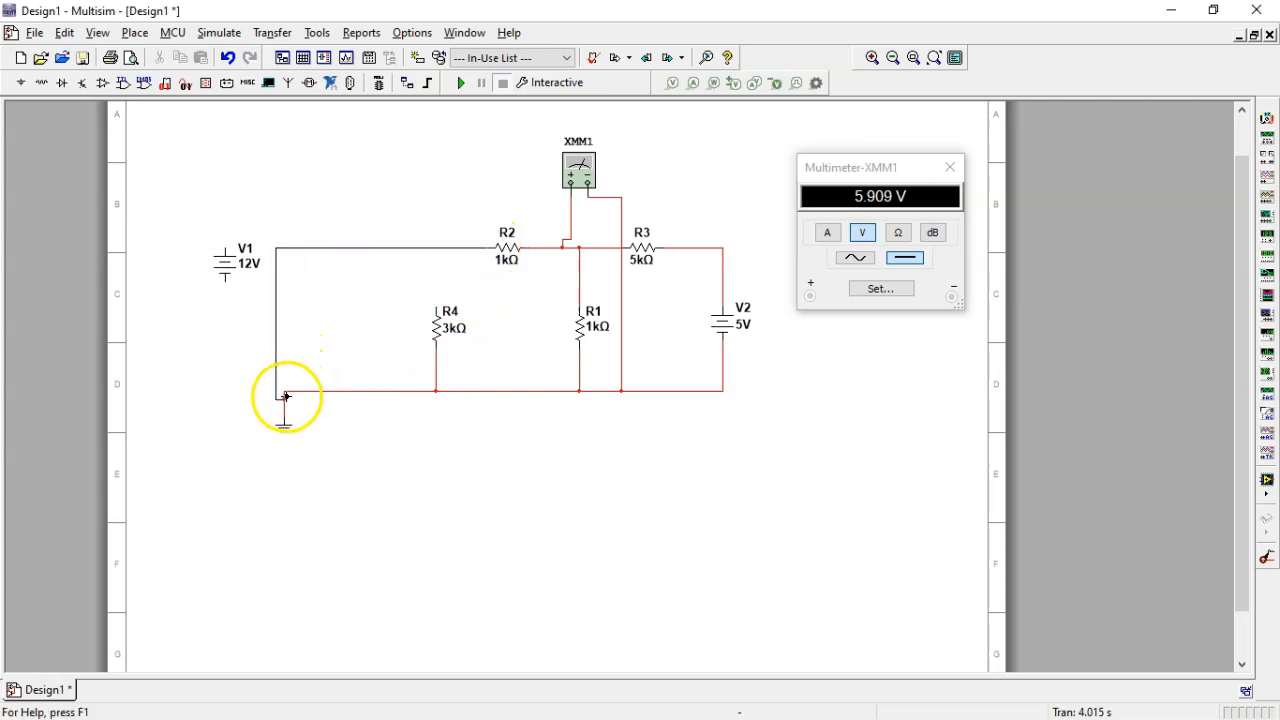
click(285, 393)
click(435, 249)
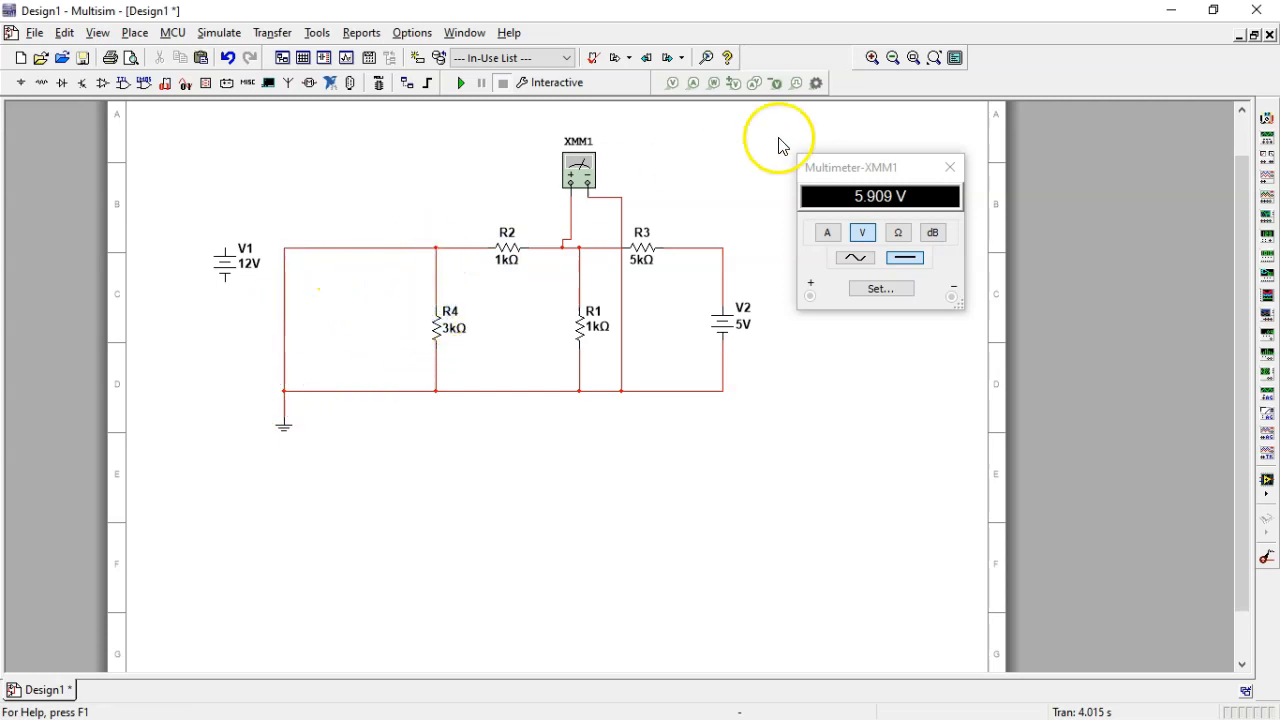
Simulate the circuit with only the 5 V source to read the voltage across R1, and move the disconnected V1 farther aside
click(461, 83)
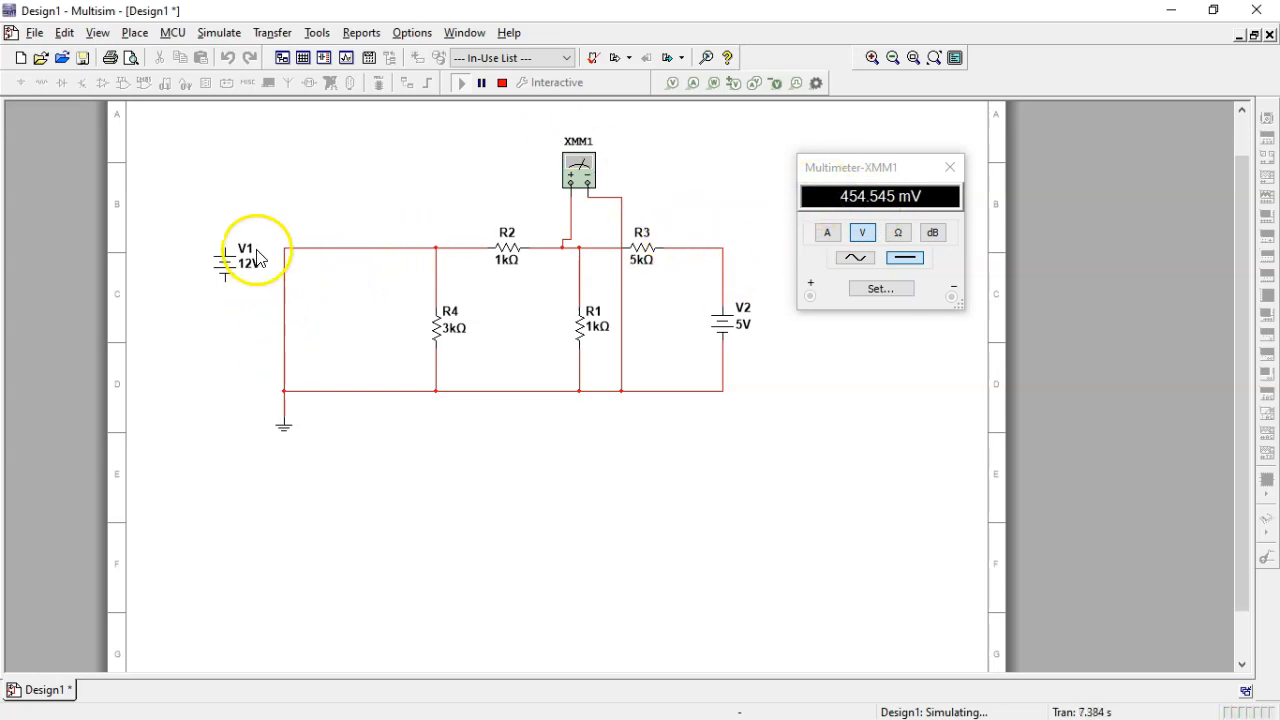
click(223, 263)
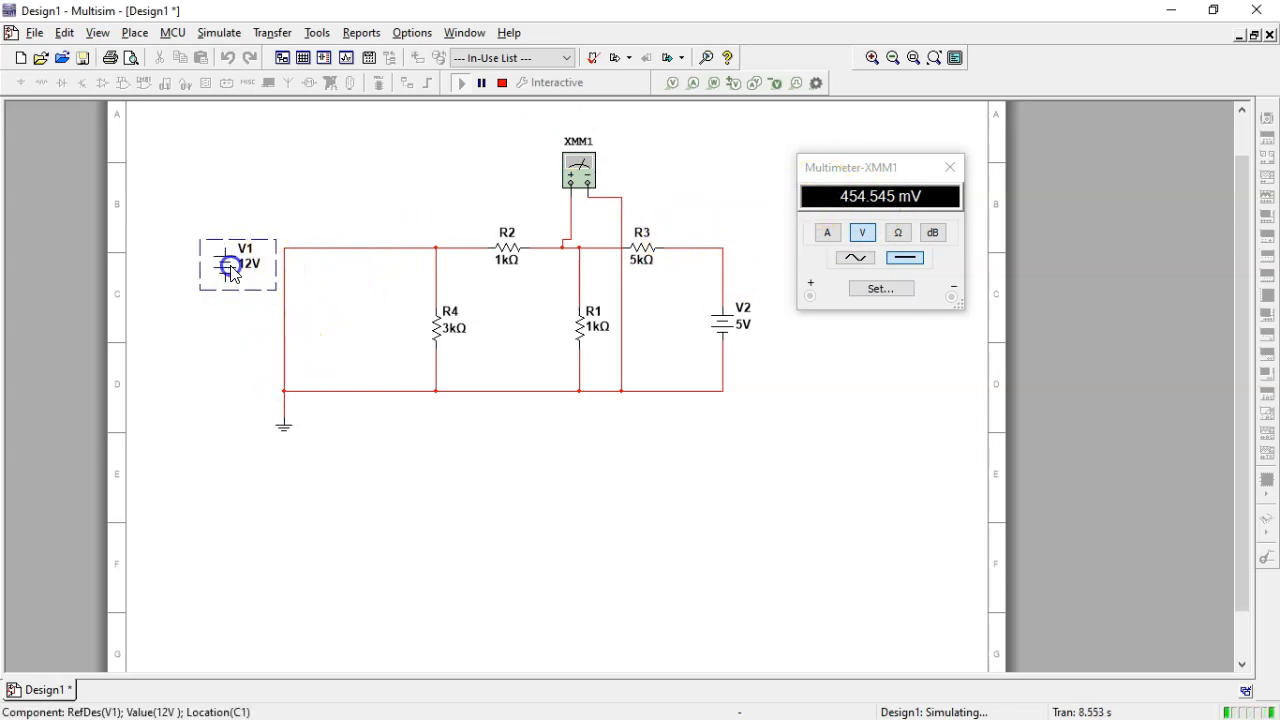
drag(203, 352, 202, 350)
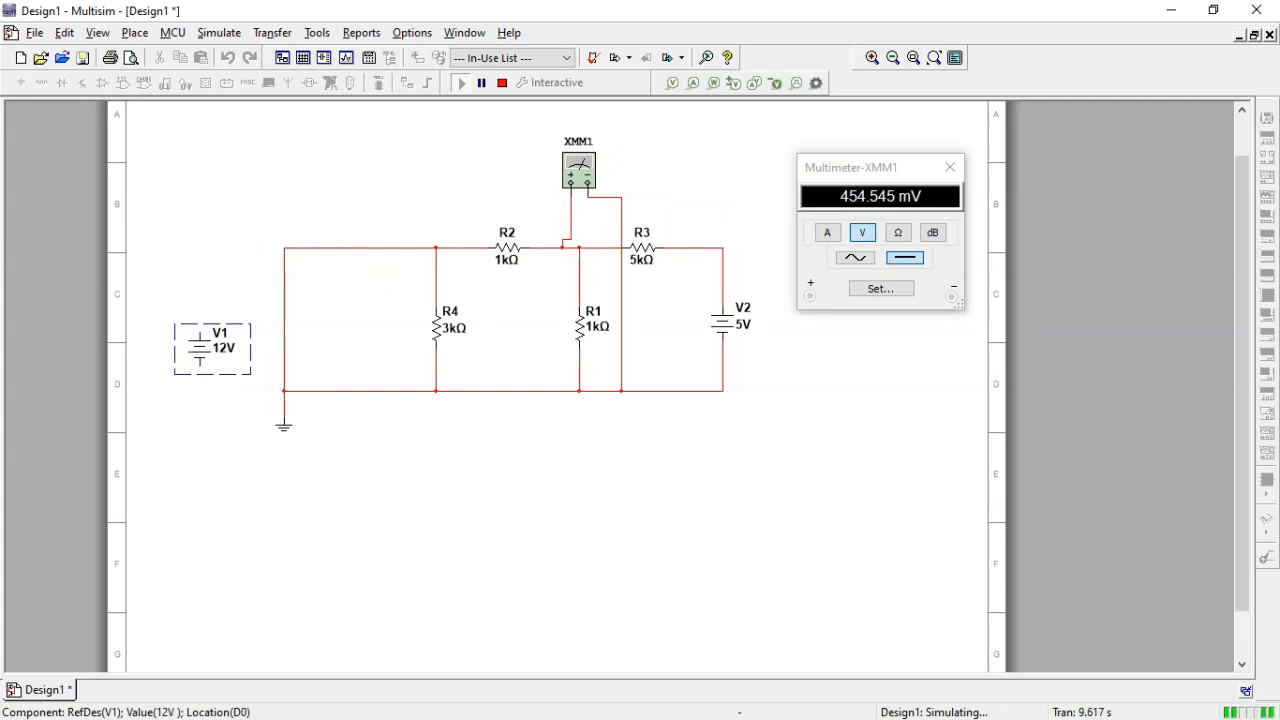
Switch to the Word guide, enter 0,4545 on a new line between item 2 and Table 3, and move the document out of view
drag(0, 170, 590, 62)
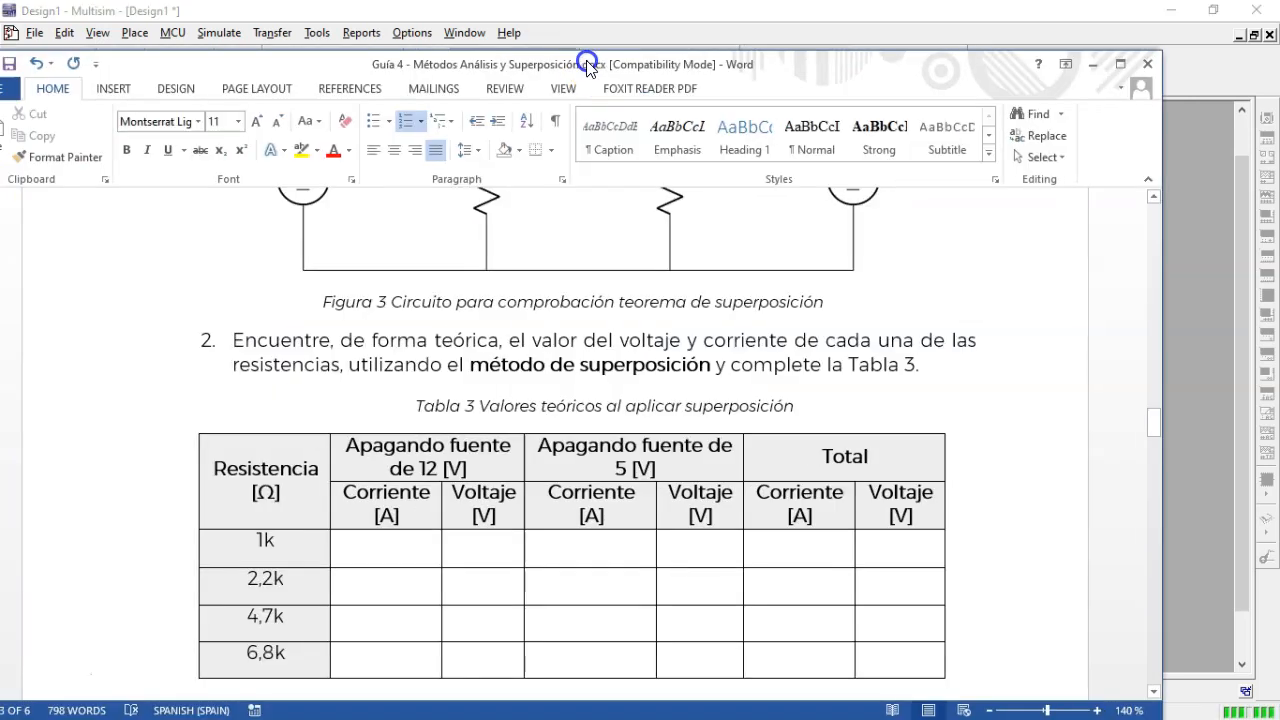
click(649, 341)
click(930, 364)
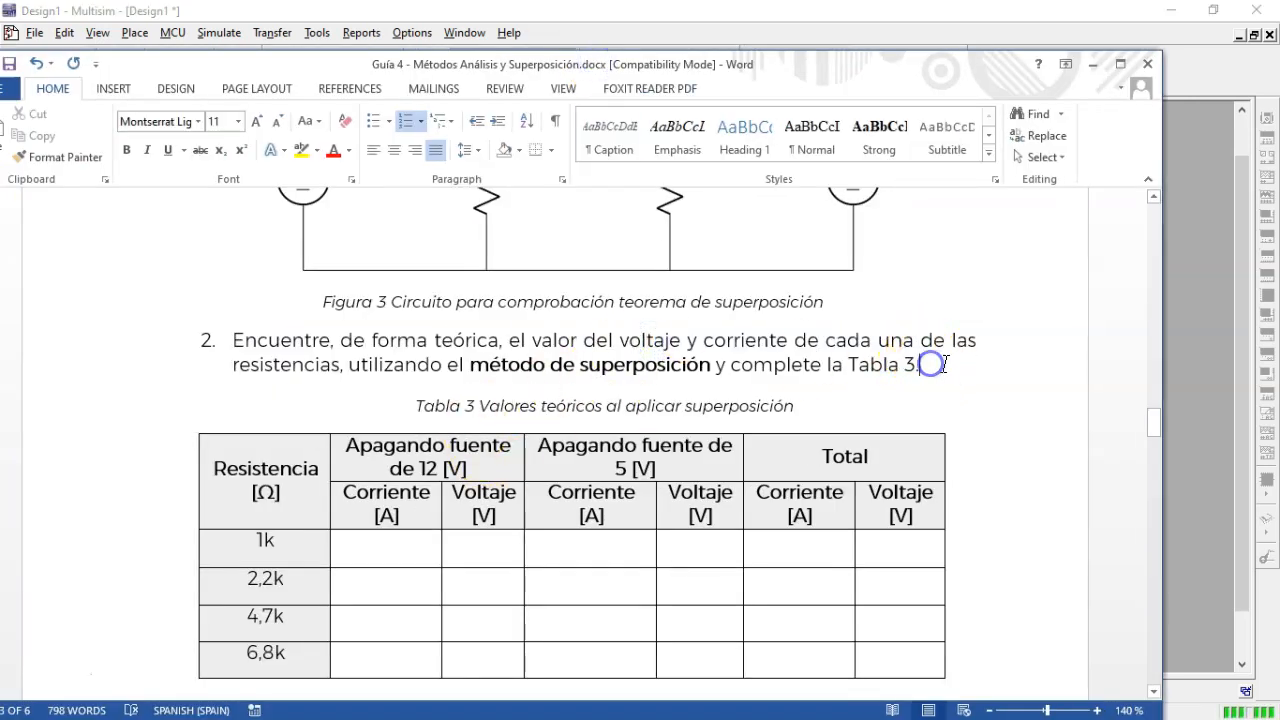
key(Return)
key(Return)
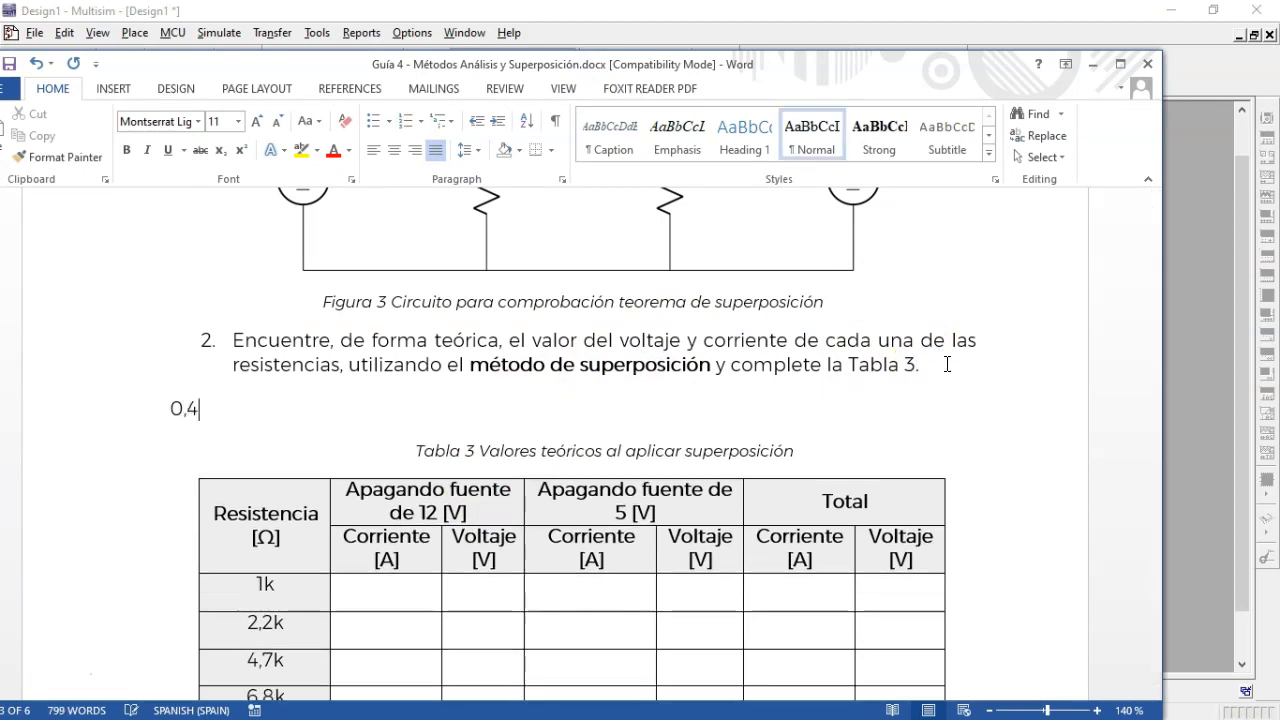
drag(735, 64, 808, 38)
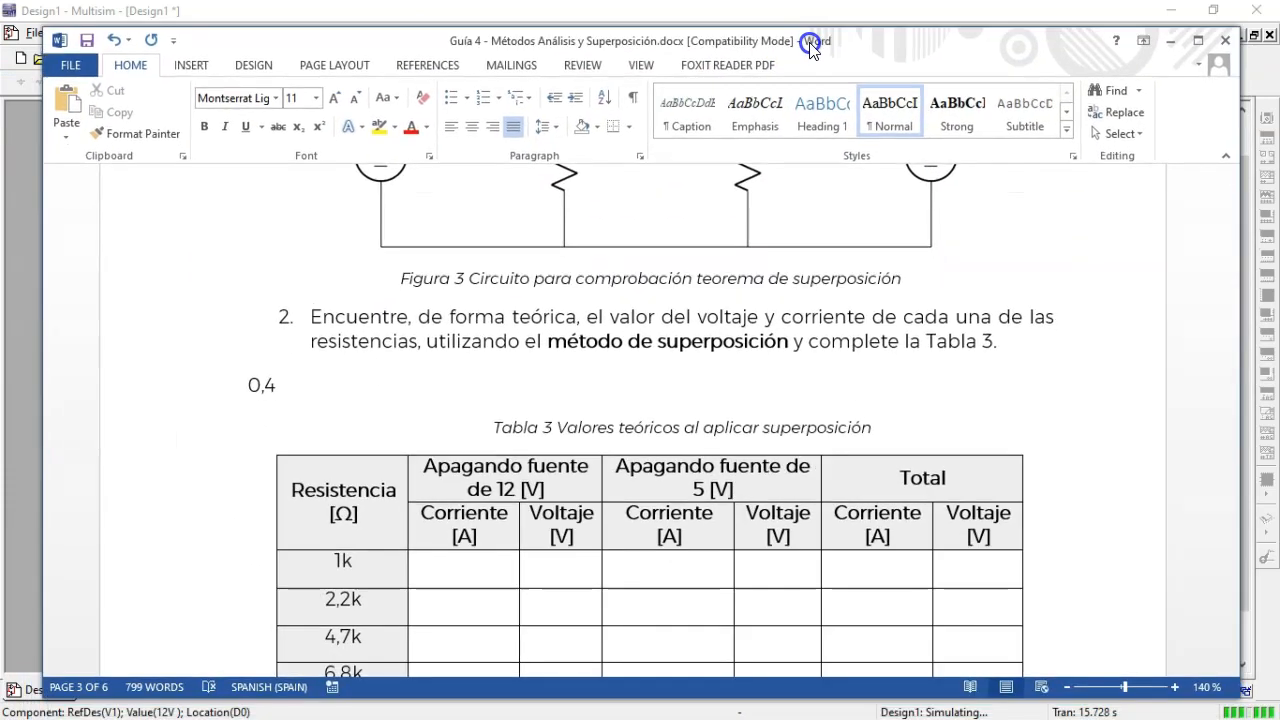
text(545)
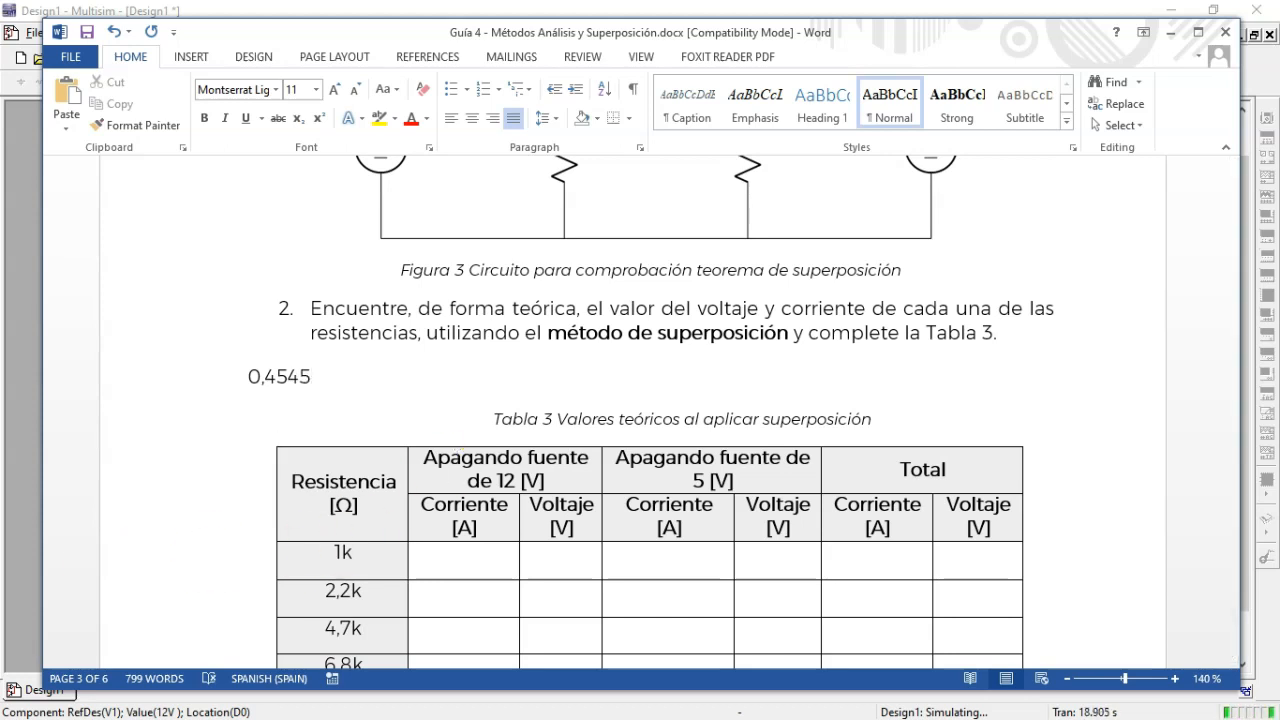
drag(817, 38, 789, 466)
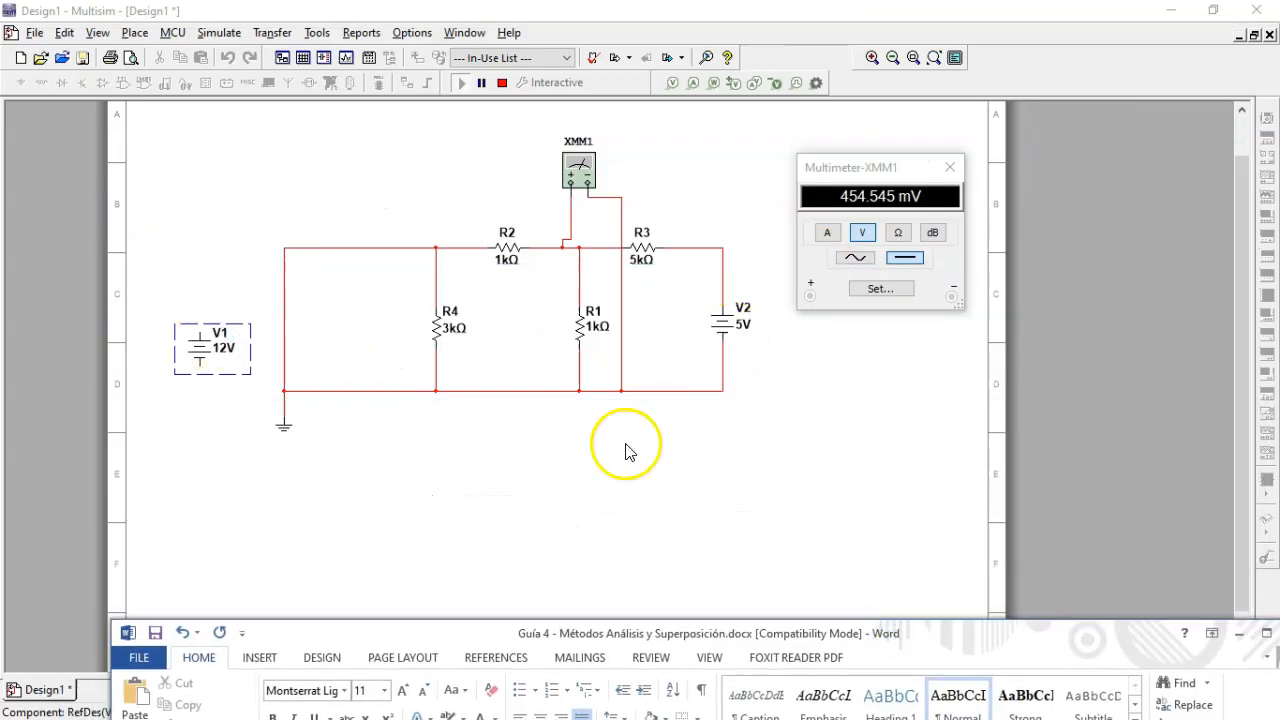
drag(898, 640, 0, 340)
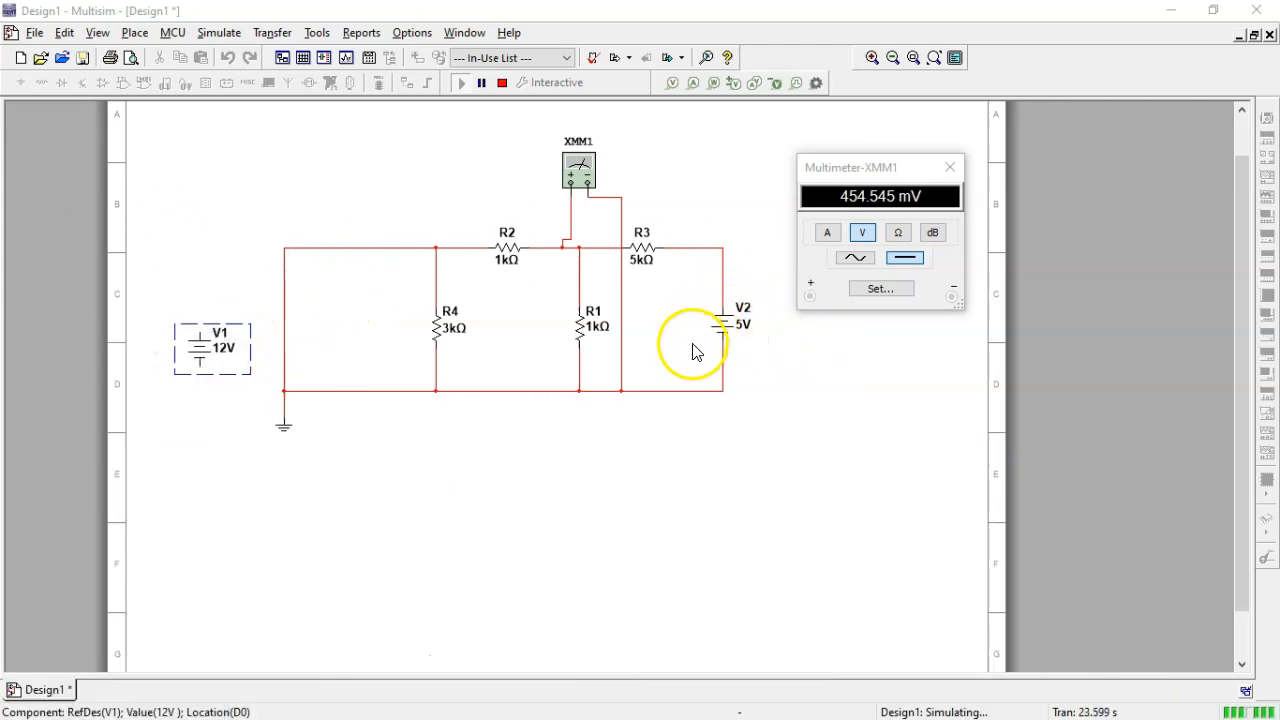
Stop the simulation, delete the wire that shorts out V1, and move V1 back to its original place above the ground symbol
click(202, 353)
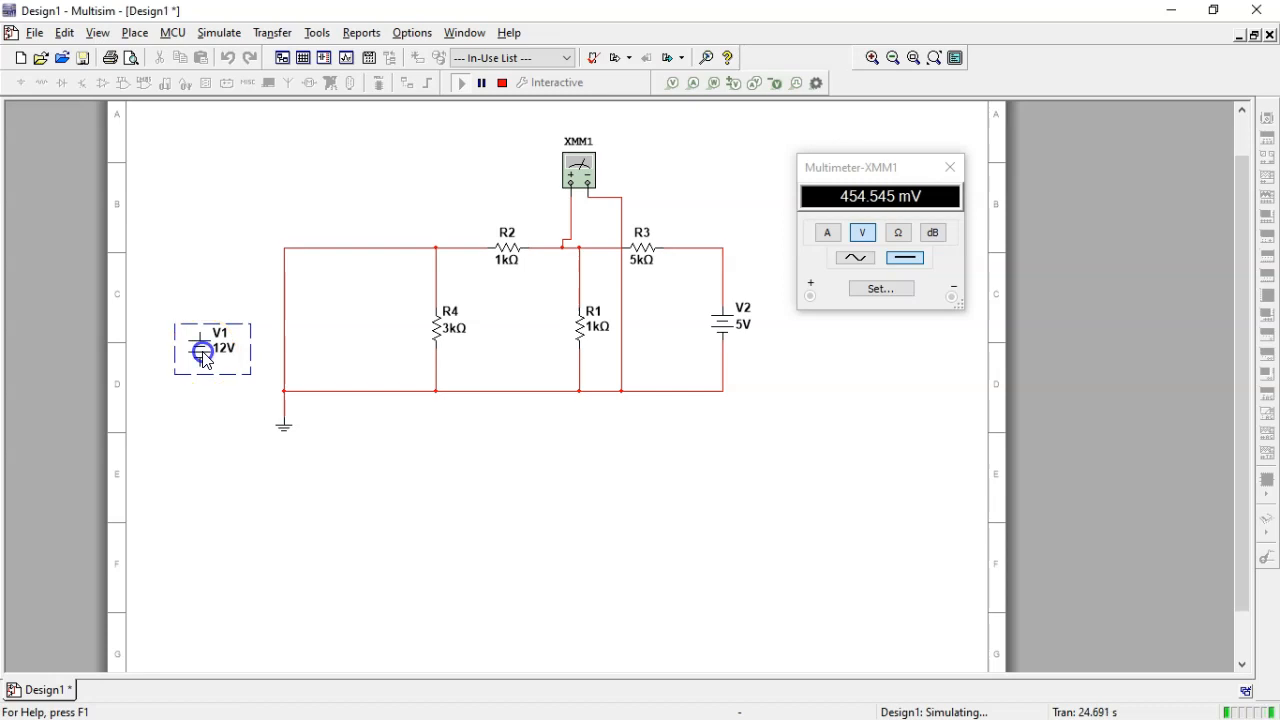
drag(226, 335, 252, 311)
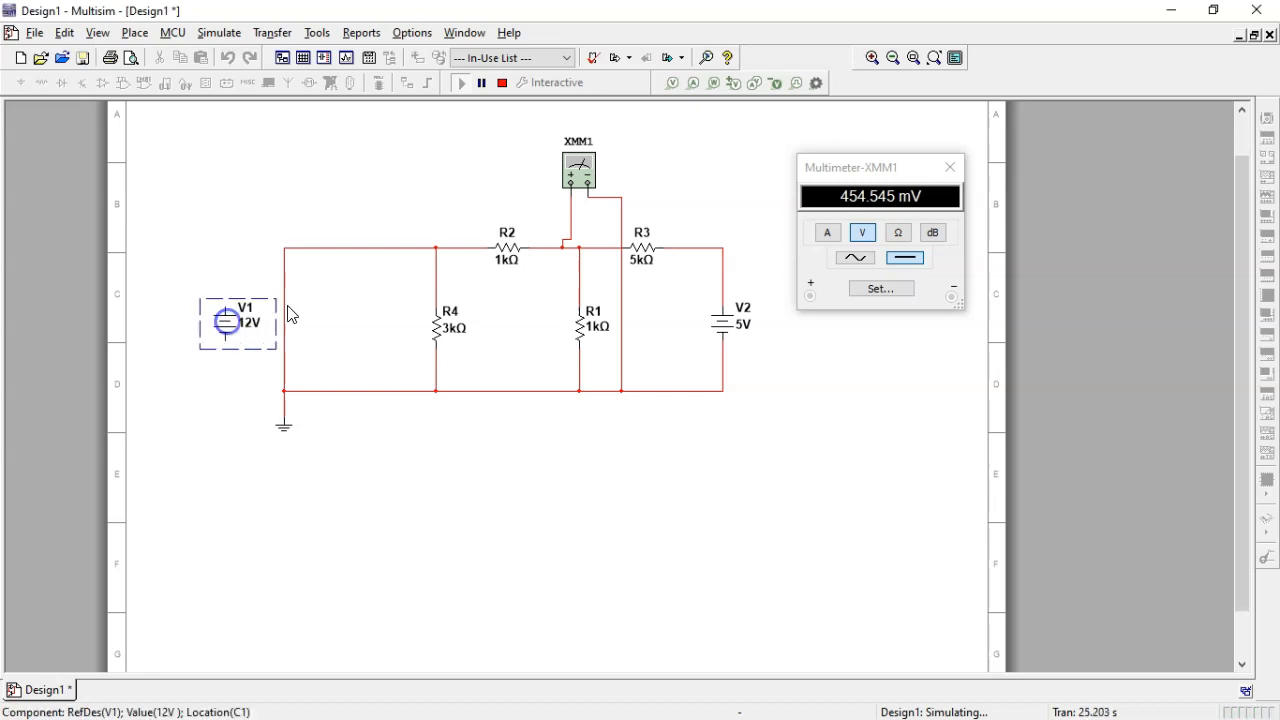
click(502, 83)
click(322, 371)
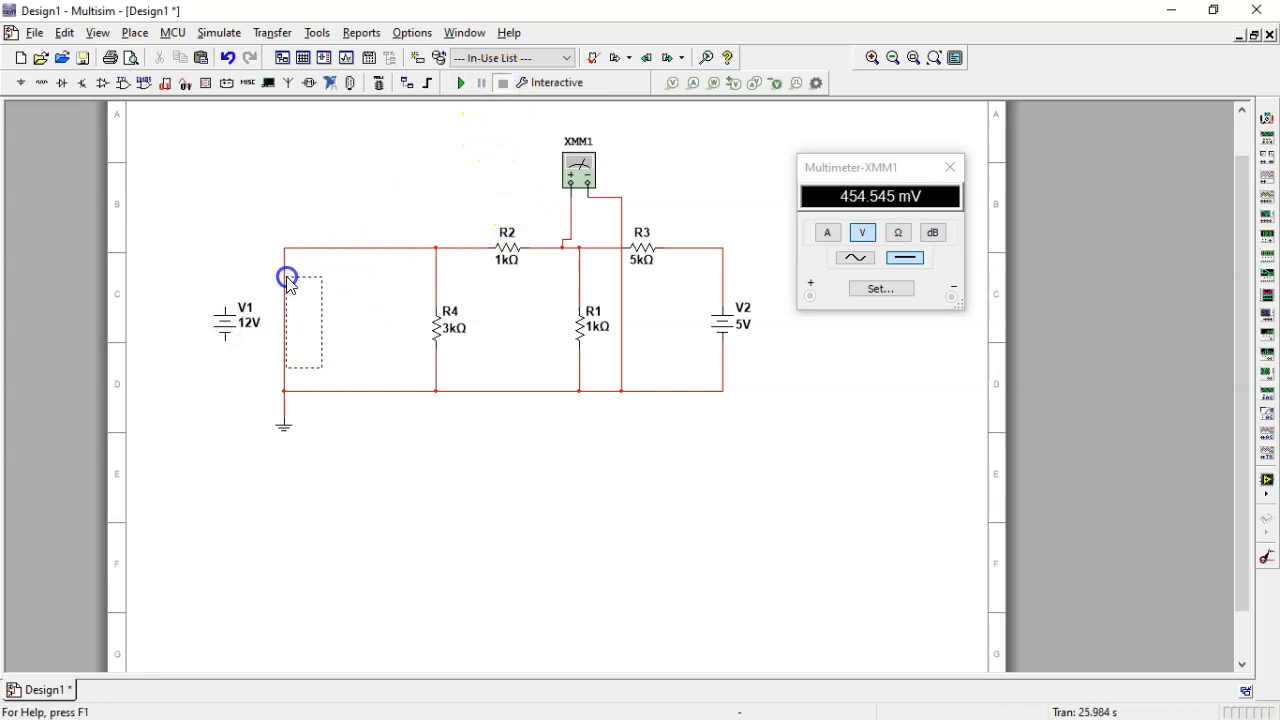
drag(287, 280, 279, 282)
key(Delete)
drag(229, 334, 286, 338)
click(336, 222)
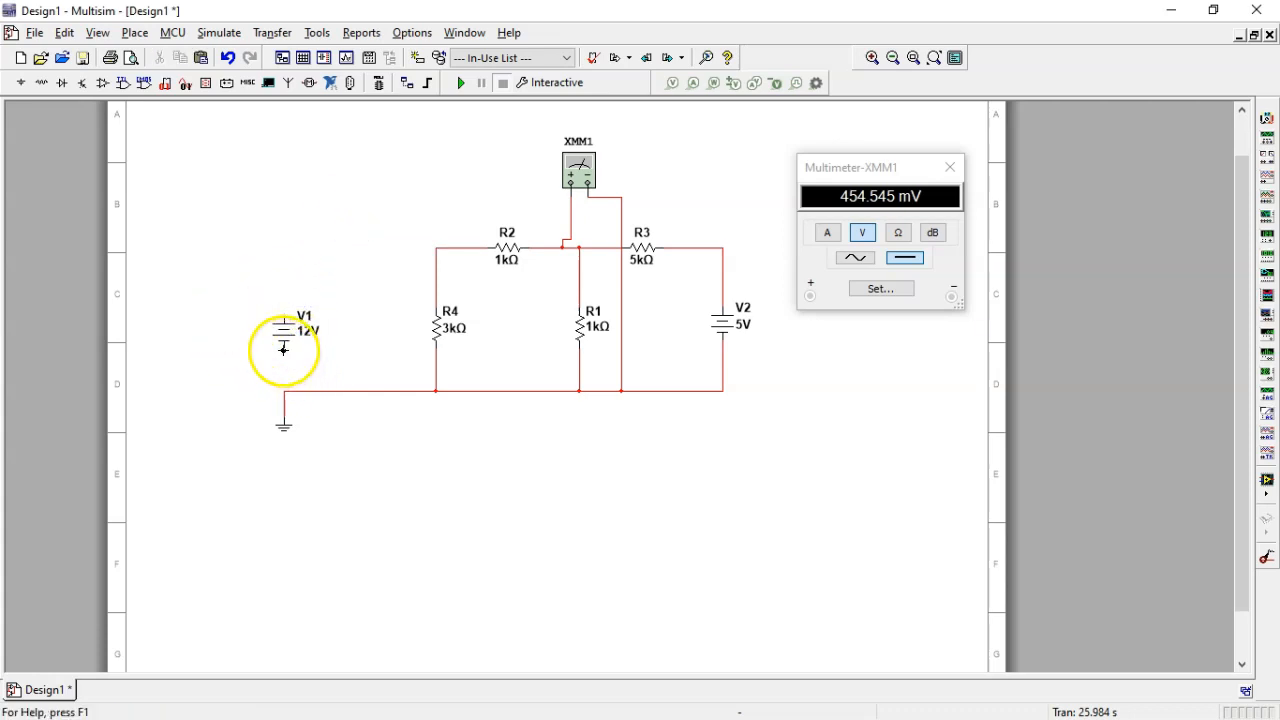
Wire V1's negative terminal to the ground node and its positive terminal to the node between R4 and R2
click(284, 350)
click(283, 391)
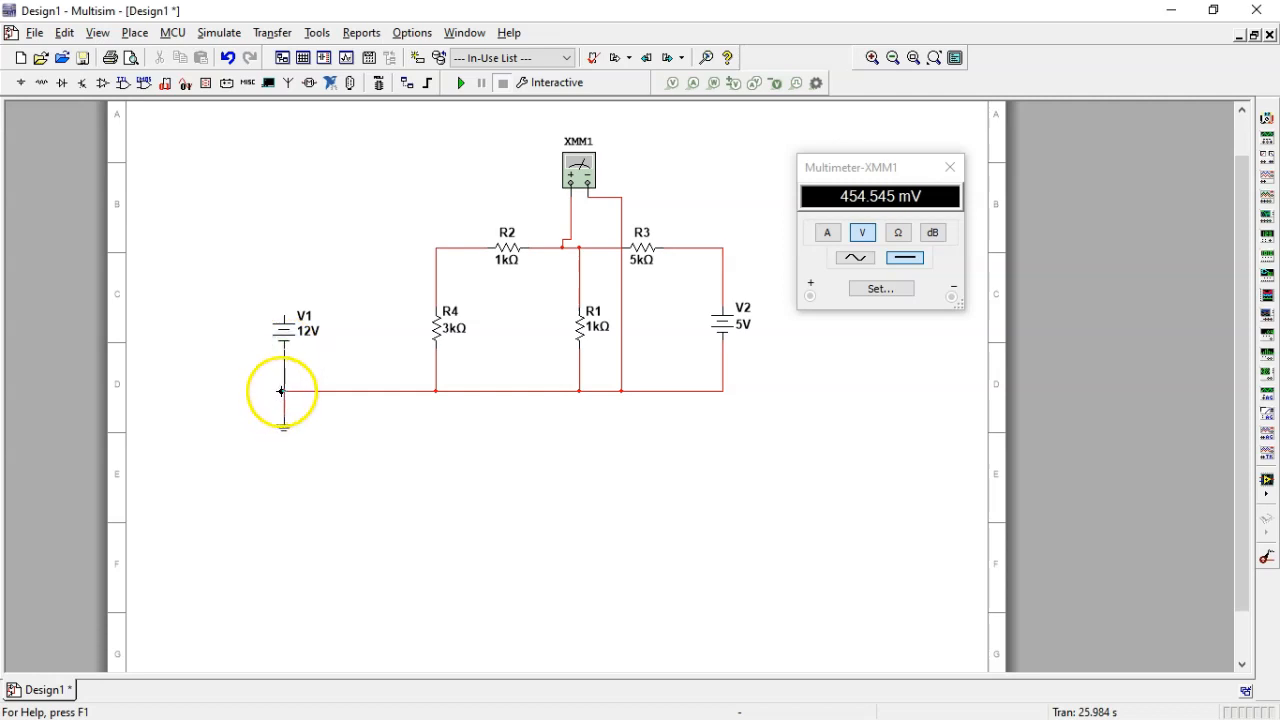
click(285, 316)
click(443, 247)
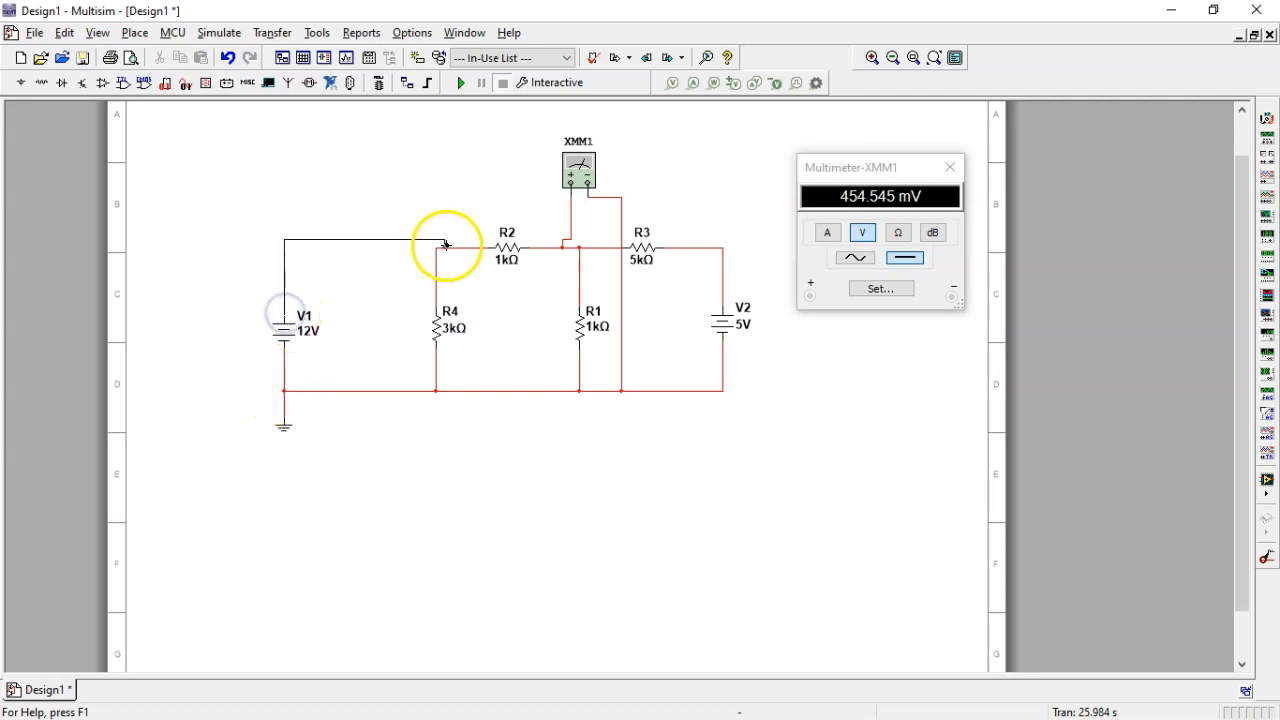
click(435, 247)
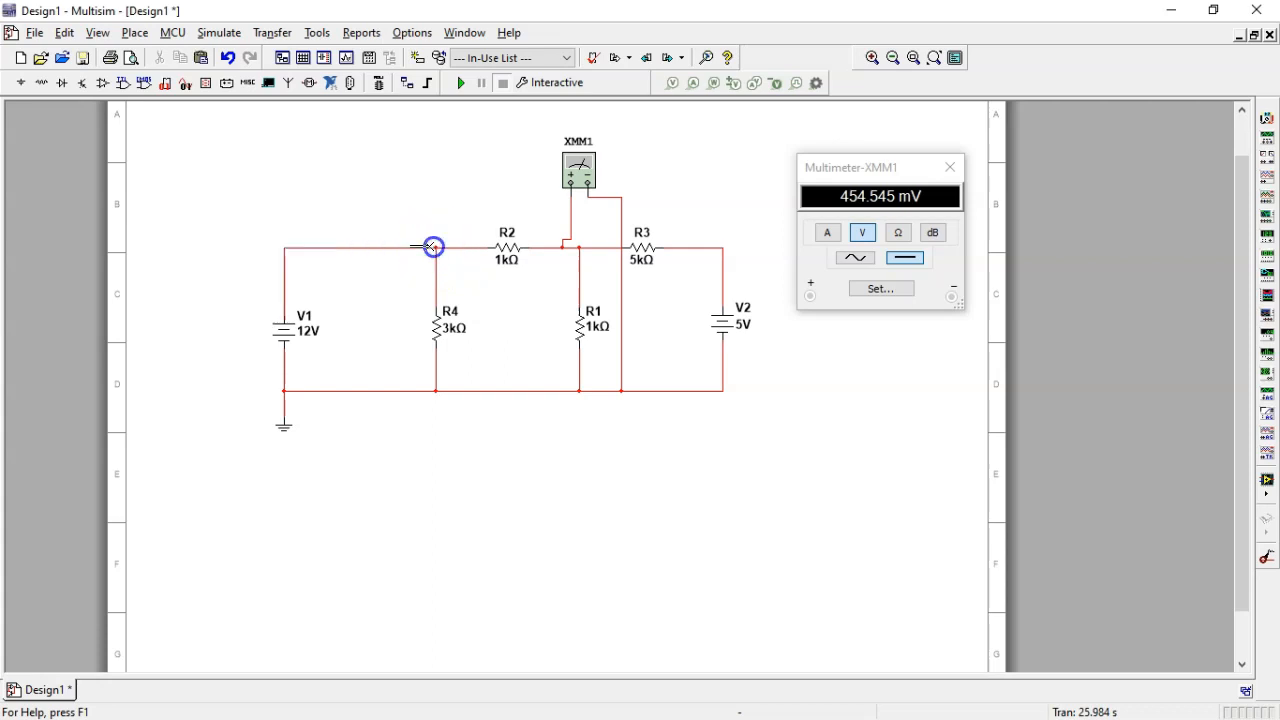
Delete the wires on both terminals of V2 and wire R3's free end directly to the ground line as a short
click(723, 277)
key(Delete)
click(723, 372)
key(Delete)
click(664, 247)
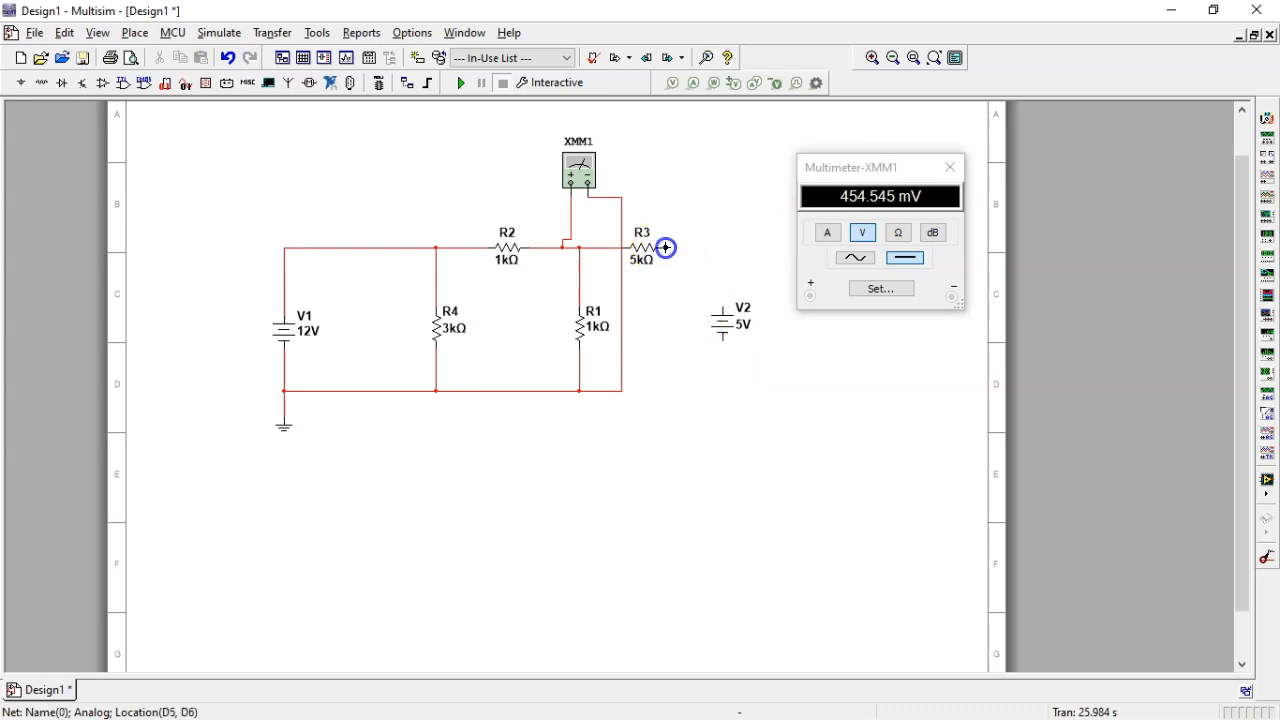
click(681, 390)
click(618, 390)
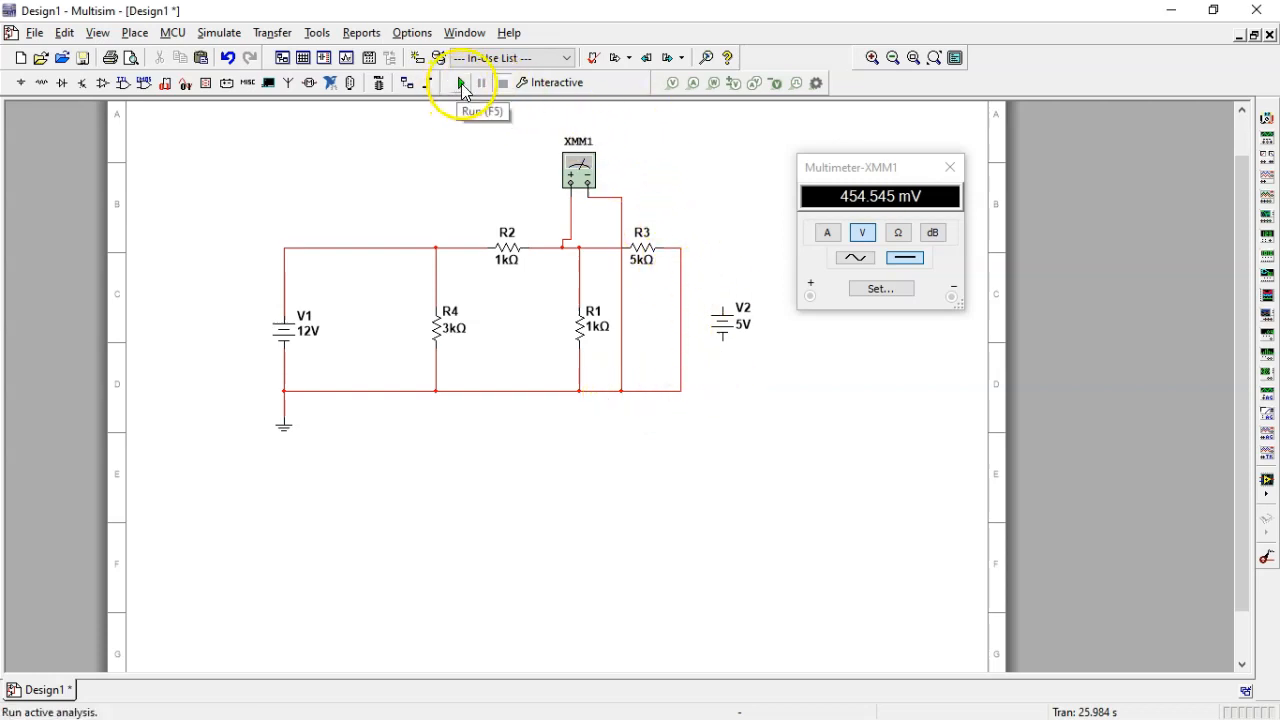
Run the simulation to measure R1's voltage with V1 alone, and complete the Word guide's result line as V= 0,4545 +5,455 V
click(460, 84)
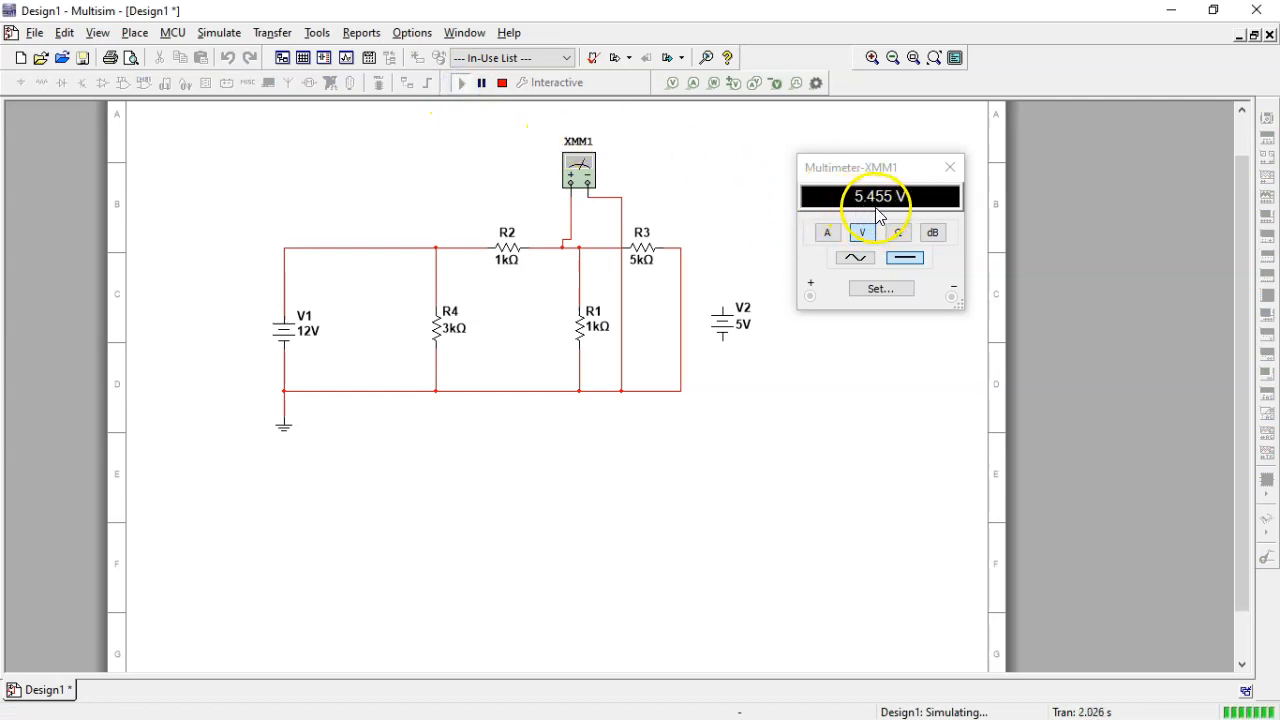
drag(0, 283, 788, 87)
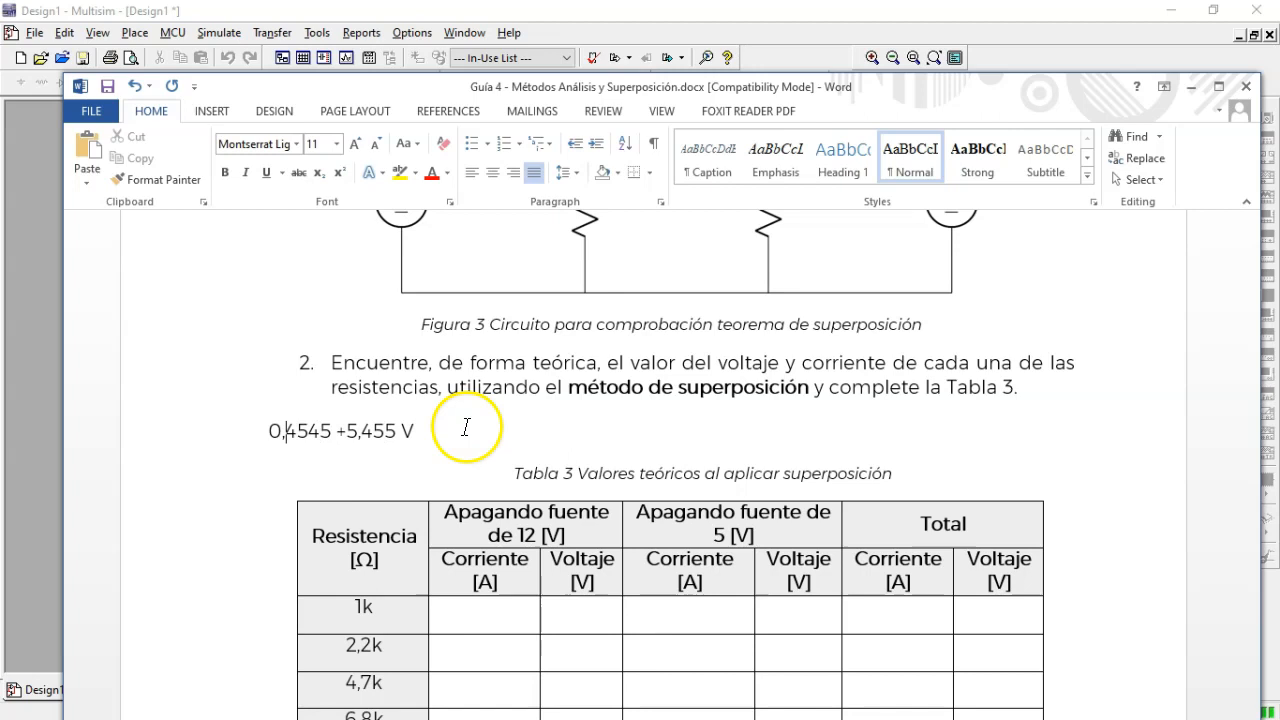
text(V=)
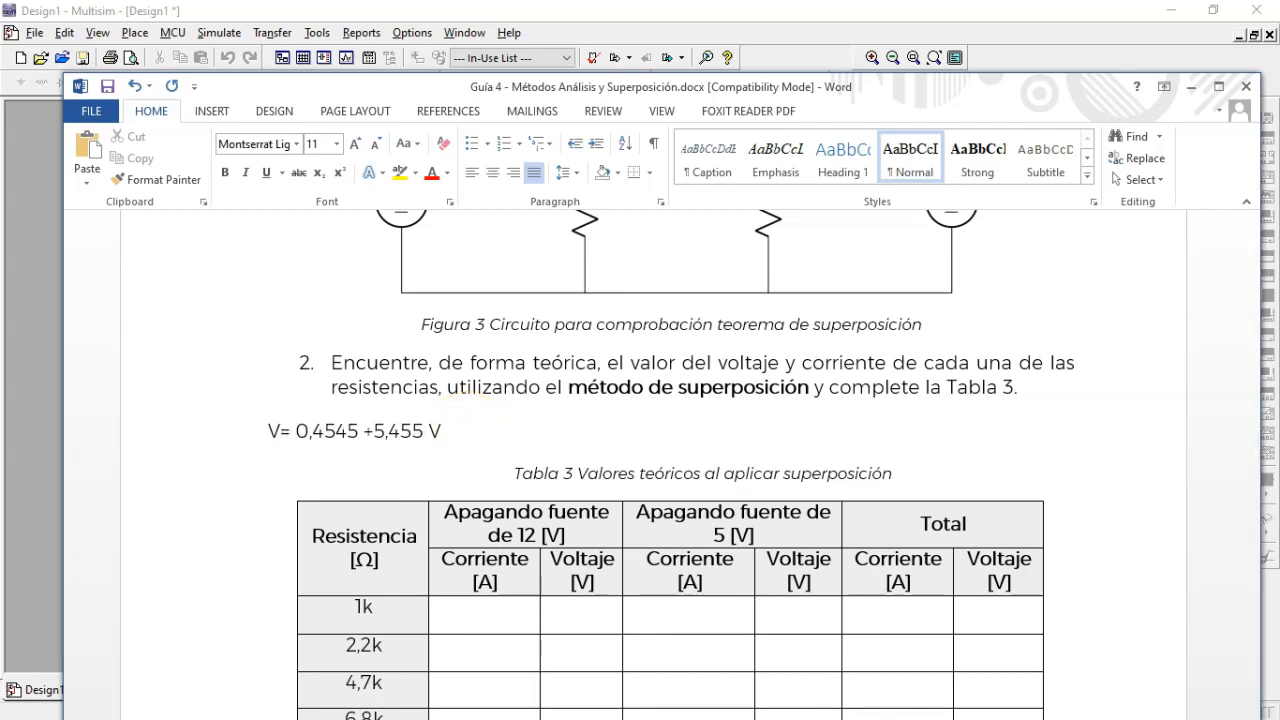
Switch to the calculator, add 0,4545 and 5,455, and move the calculator out of view
key(alt+Tab)
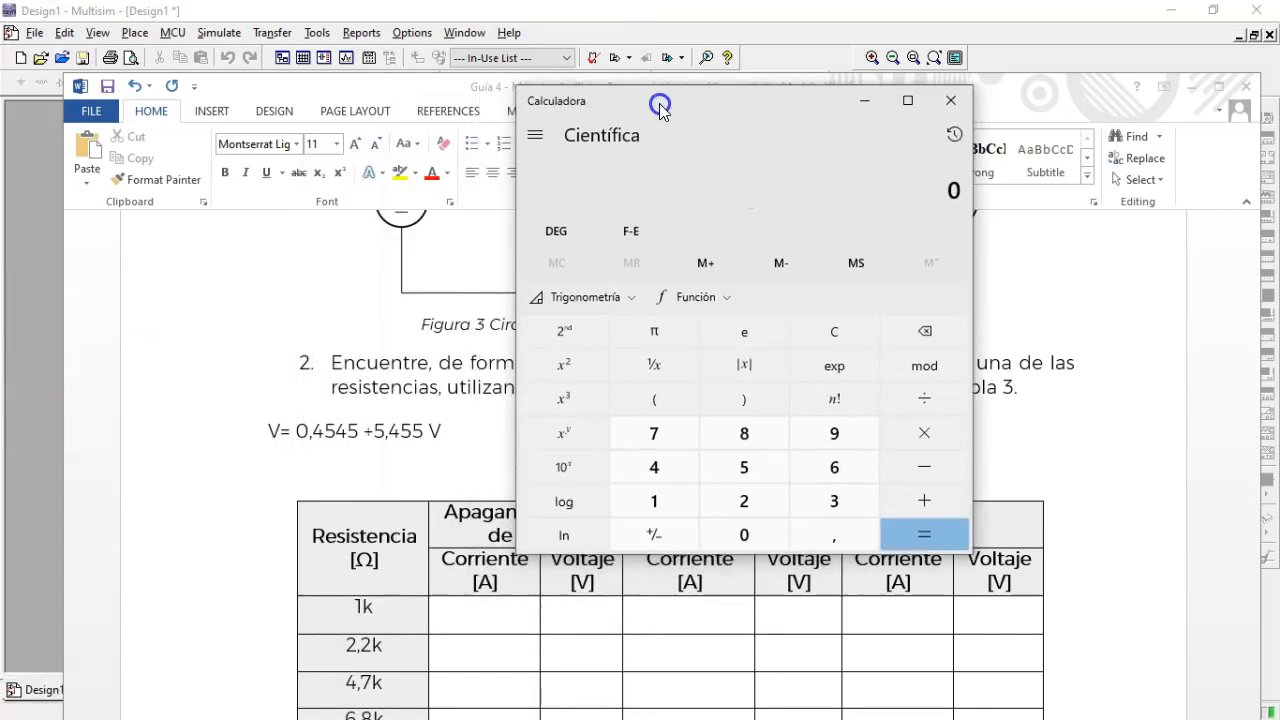
drag(657, 106, 928, 85)
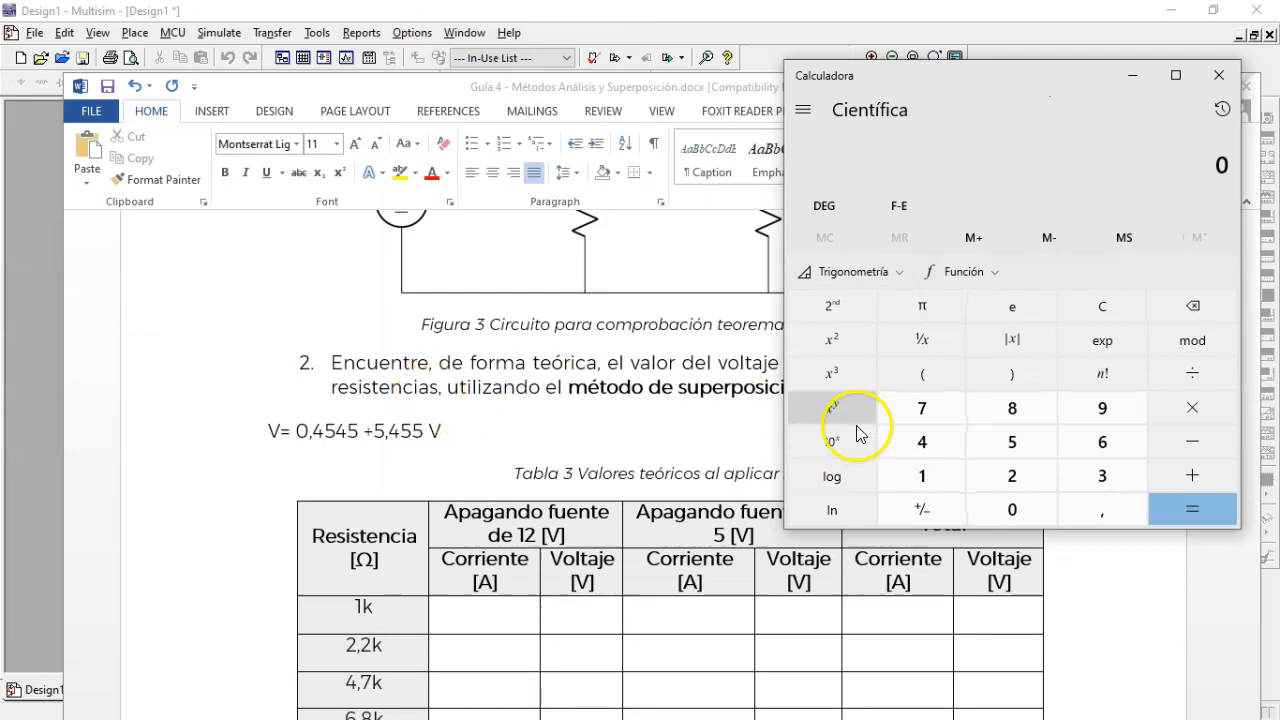
click(1105, 509)
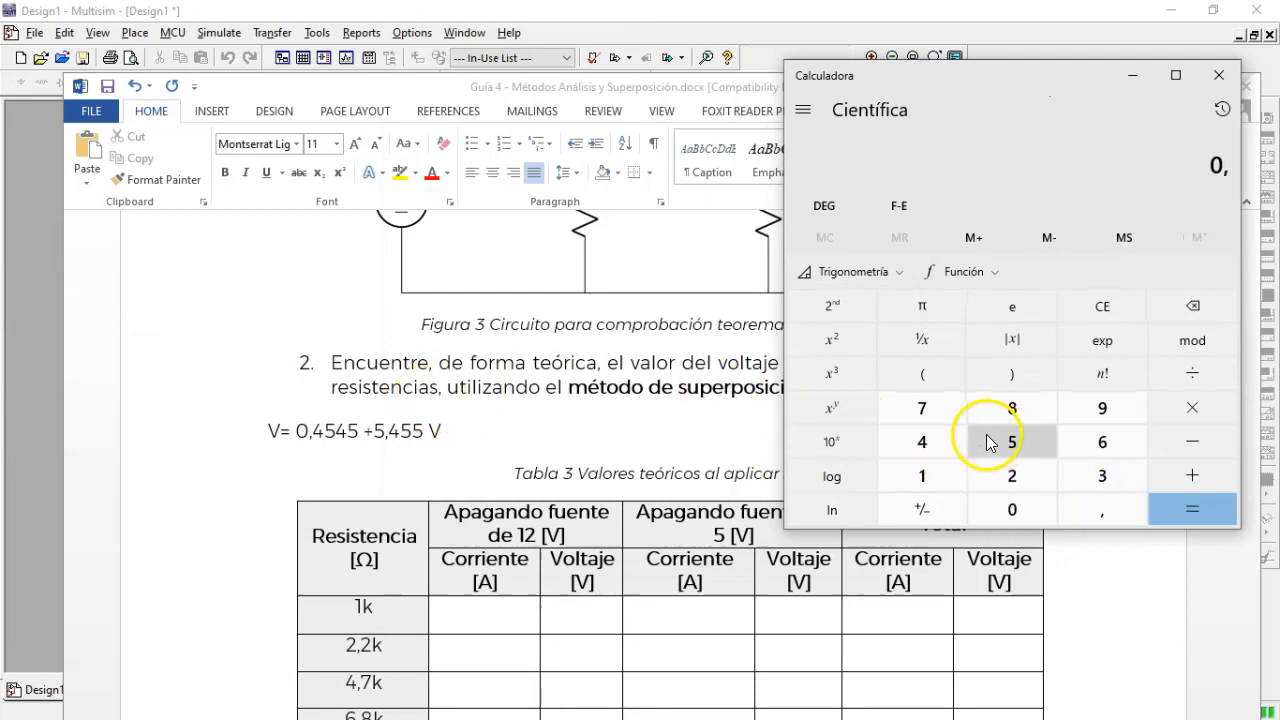
click(924, 443)
click(1014, 446)
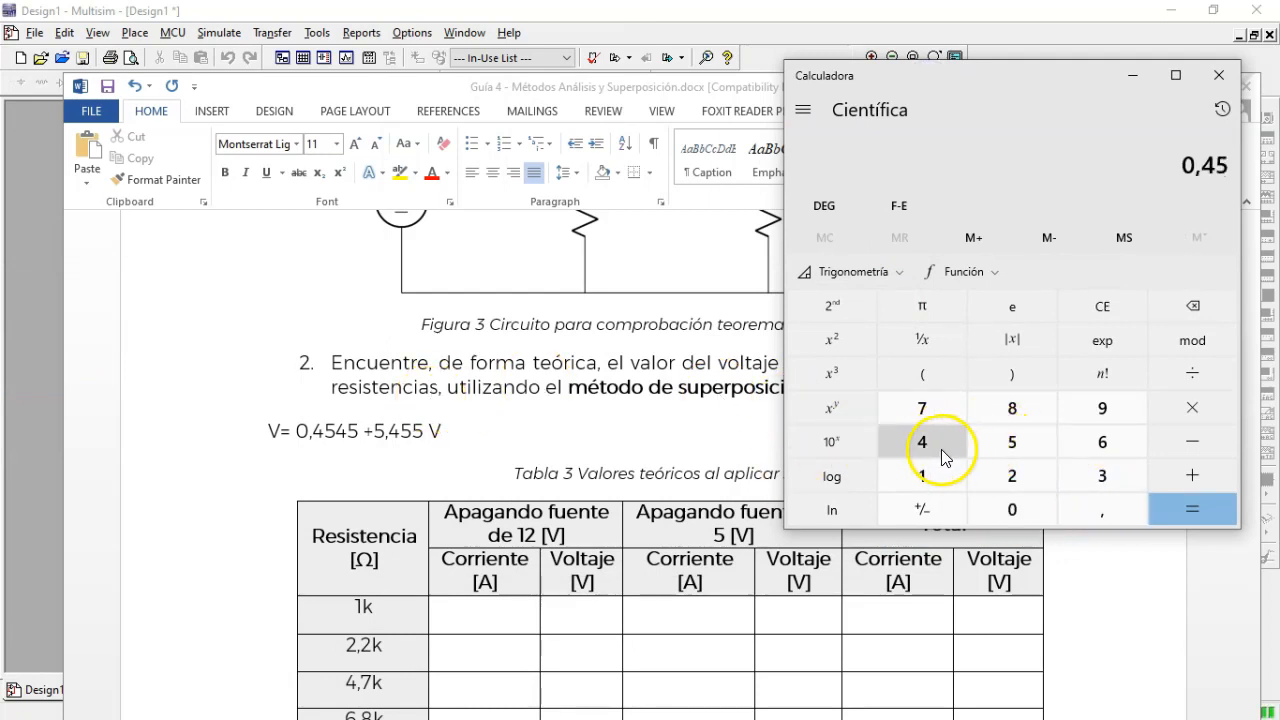
click(940, 449)
click(982, 446)
click(1190, 480)
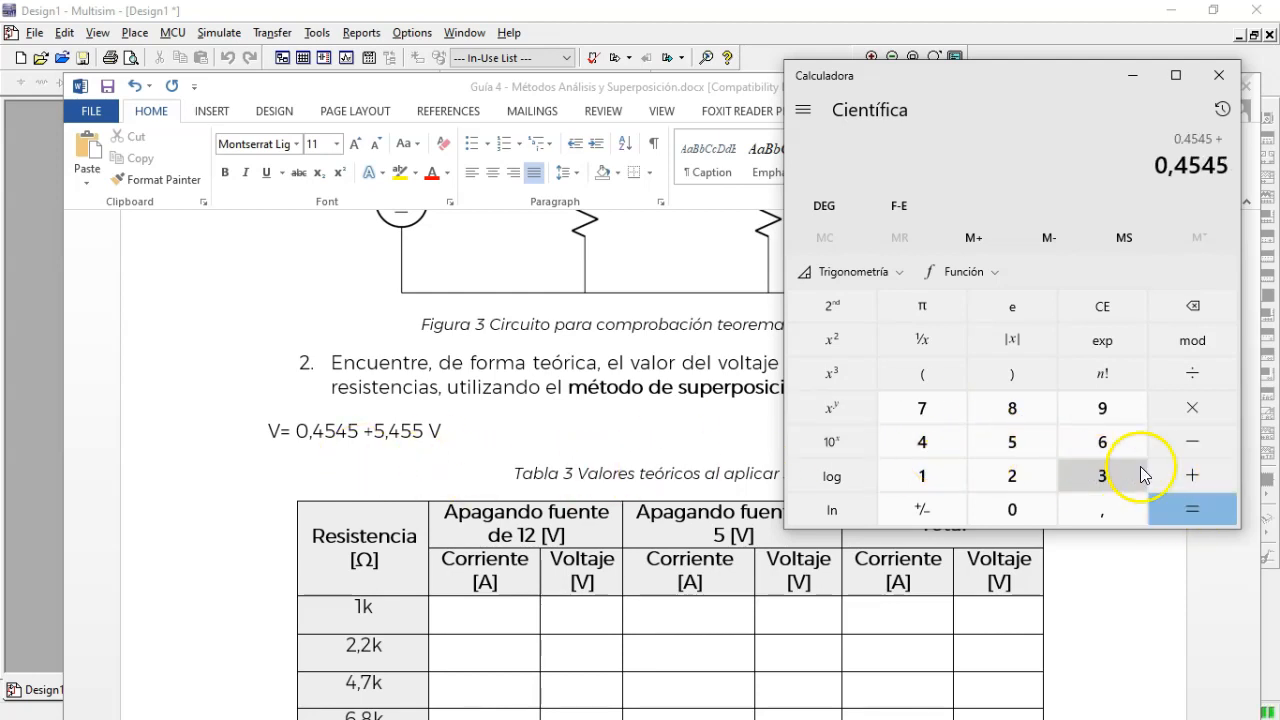
click(1032, 456)
click(1105, 507)
click(926, 444)
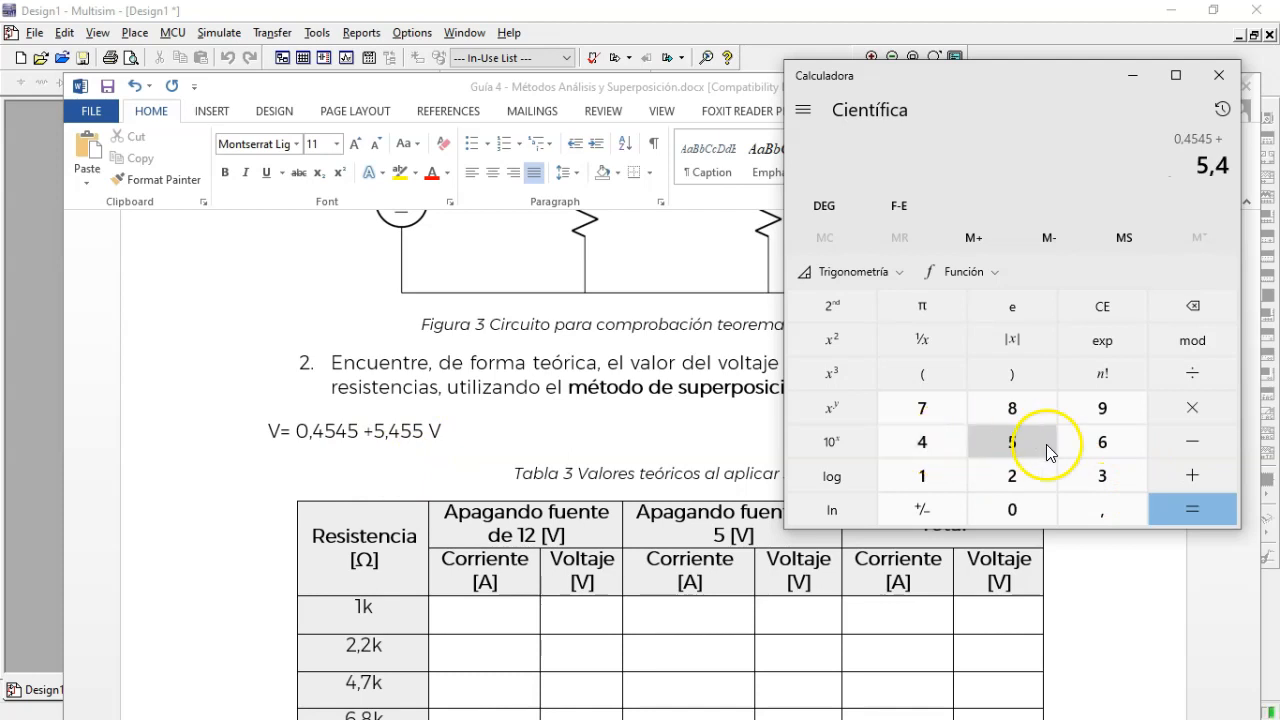
click(1036, 448)
click(1036, 448)
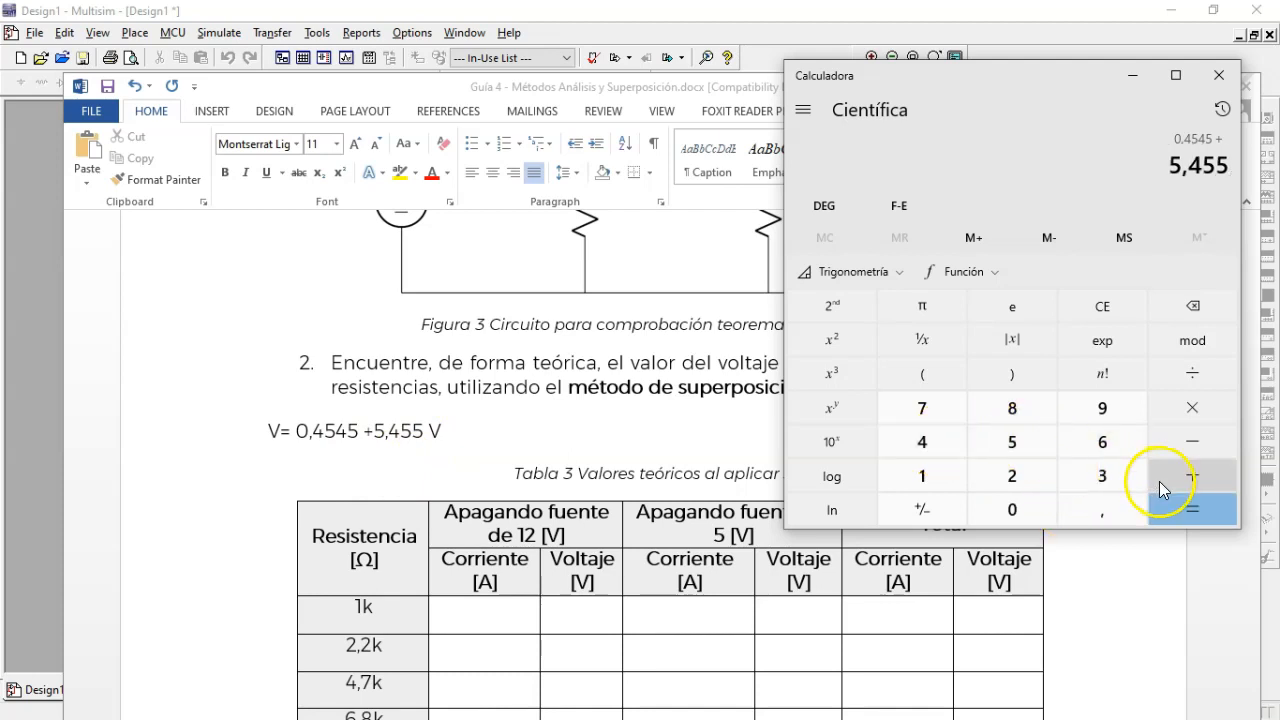
click(1188, 510)
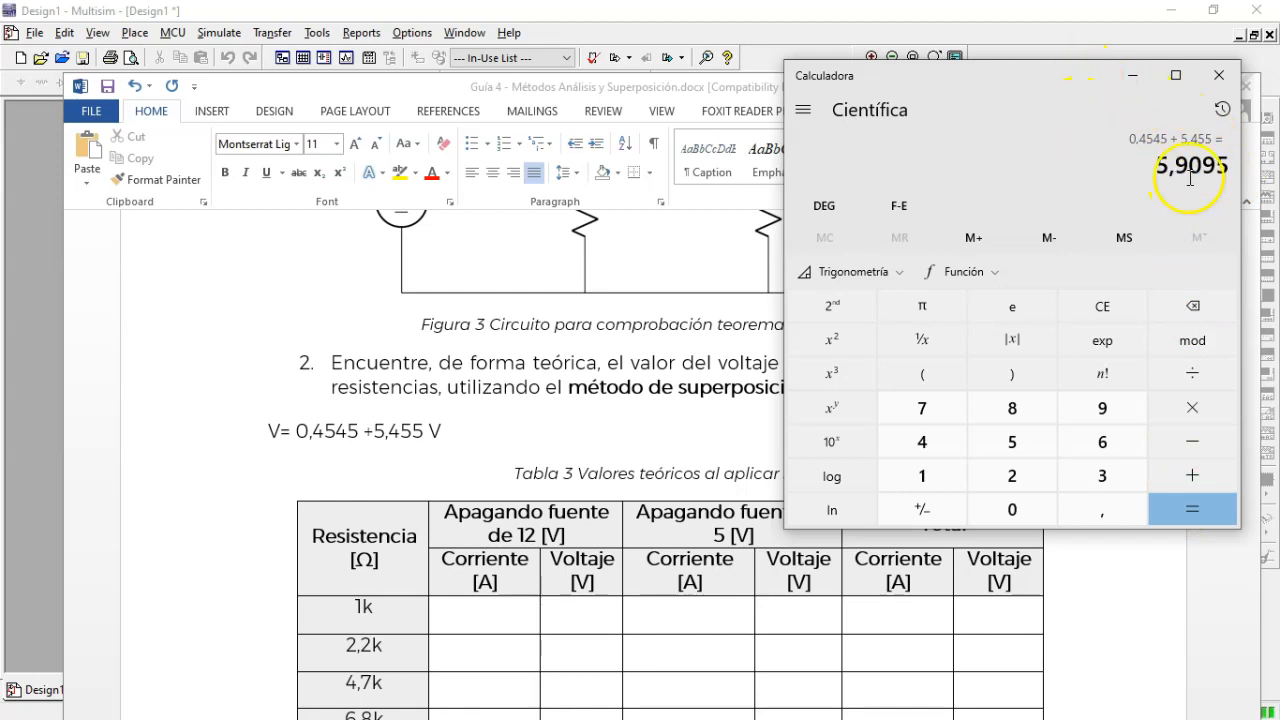
drag(1067, 85, 0, 160)
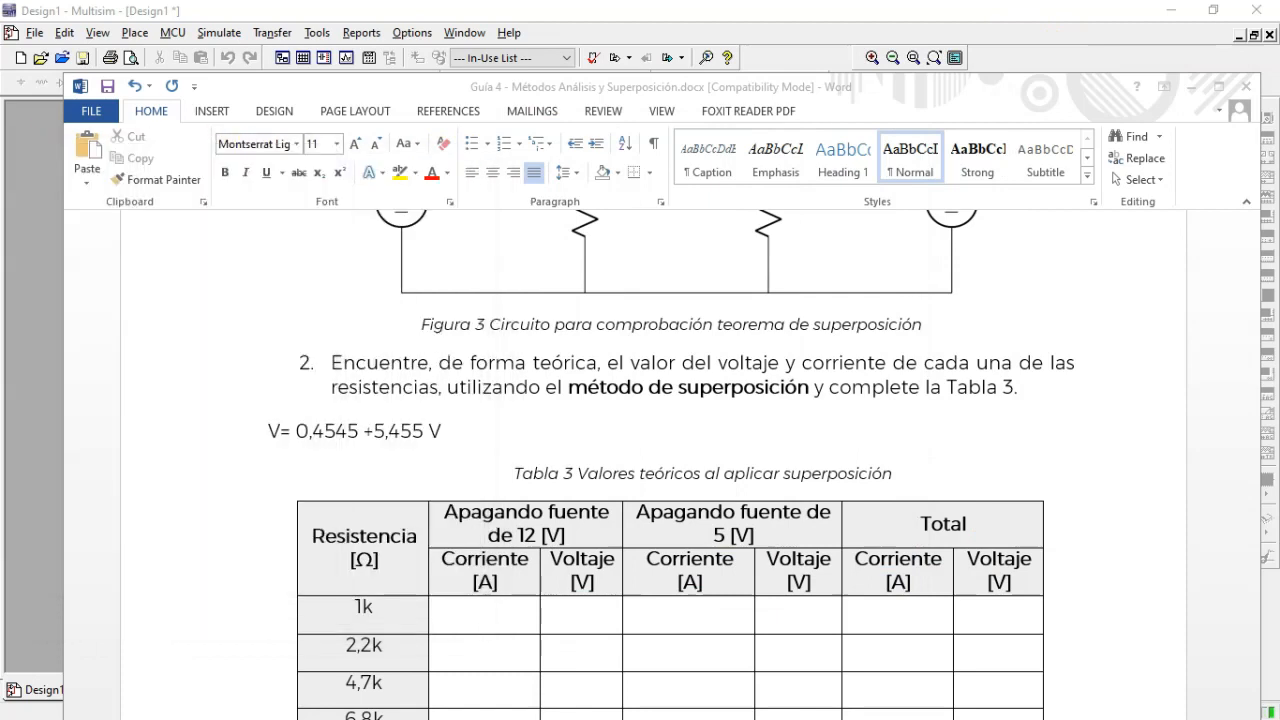
Return to Multisim, stop the simulation, and delete the wire that shorts R3's free end to the ground line
key(alt+Tab)
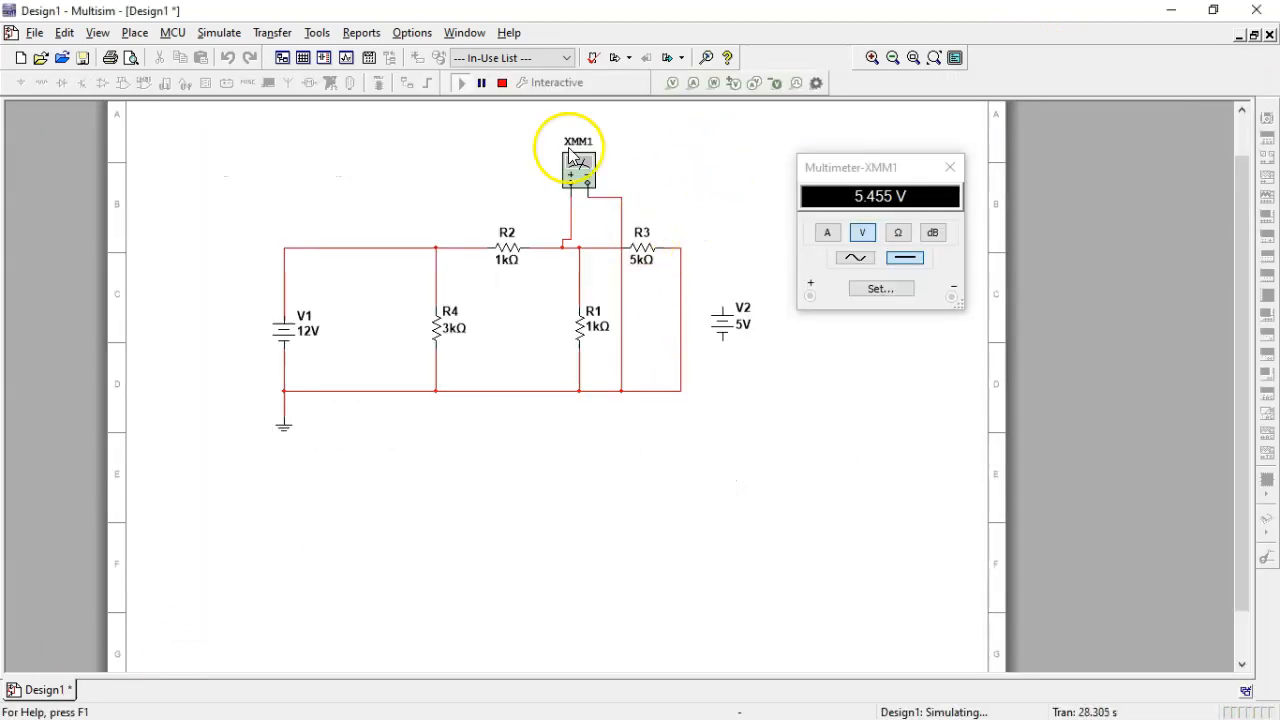
click(503, 86)
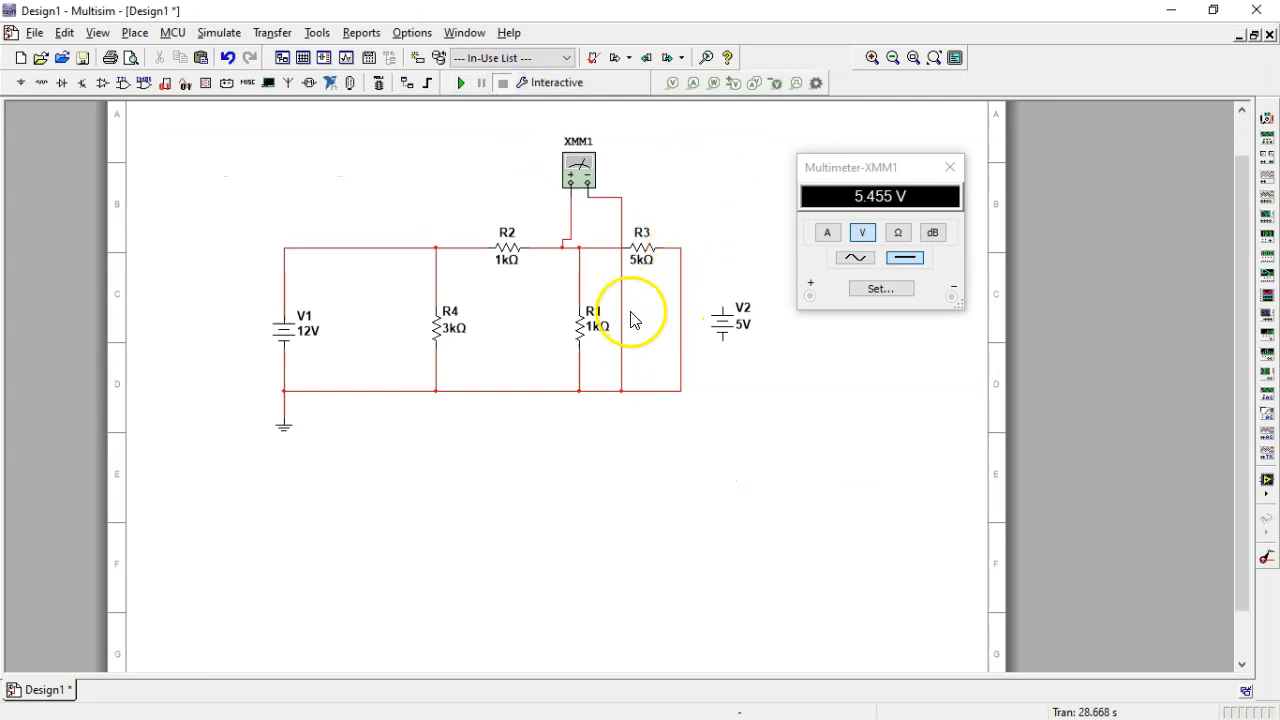
click(678, 291)
key(Delete)
Move V2 closer to R3, then wire its positive terminal to R3's free end and its negative terminal to the ground line
click(700, 312)
drag(700, 308, 694, 305)
click(707, 234)
click(695, 300)
click(663, 248)
click(700, 335)
click(621, 390)
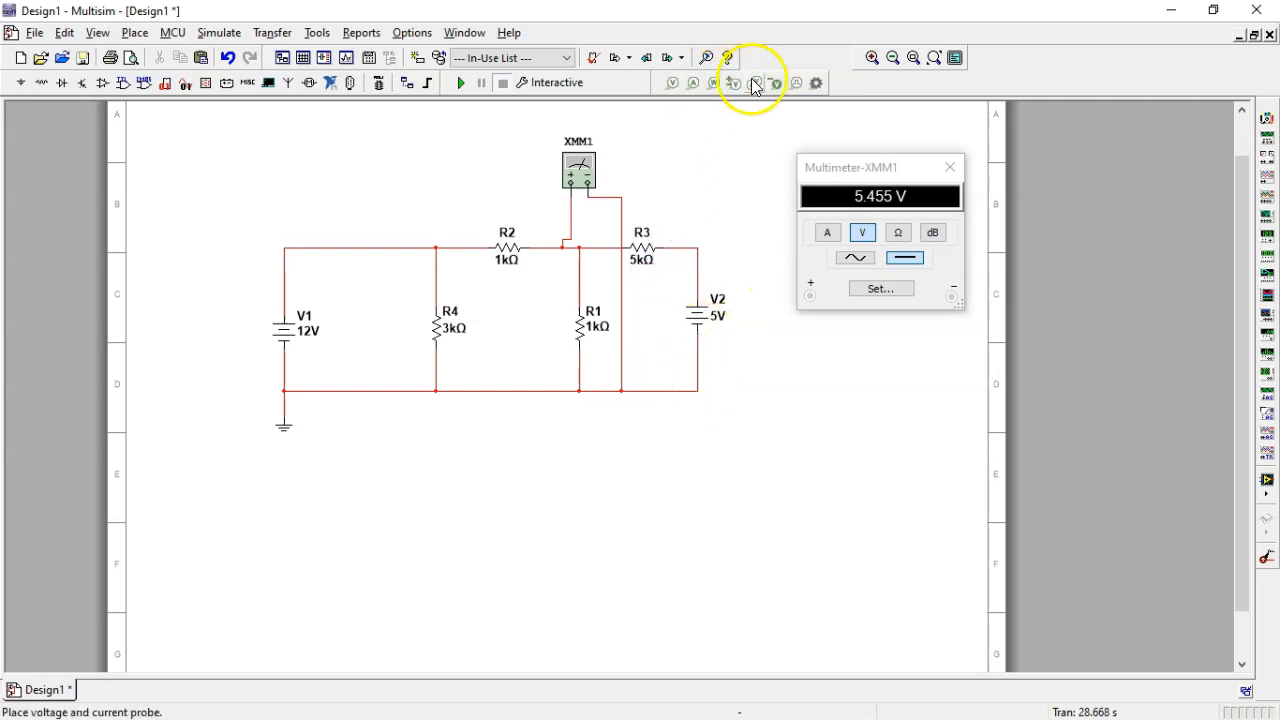
Run the simulation with both sources connected and compare the multimeter's R1 voltage with the sum in the calculator
click(461, 83)
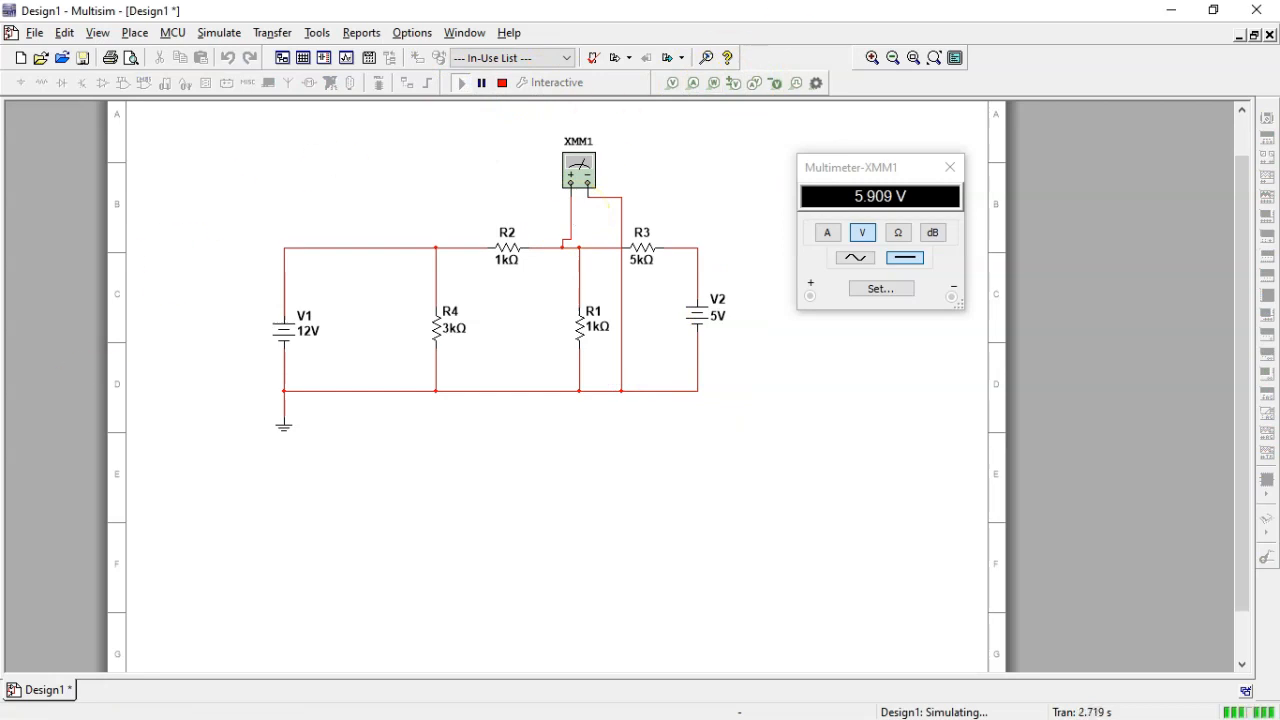
key(alt+Tab)
drag(247, 580, 979, 265)
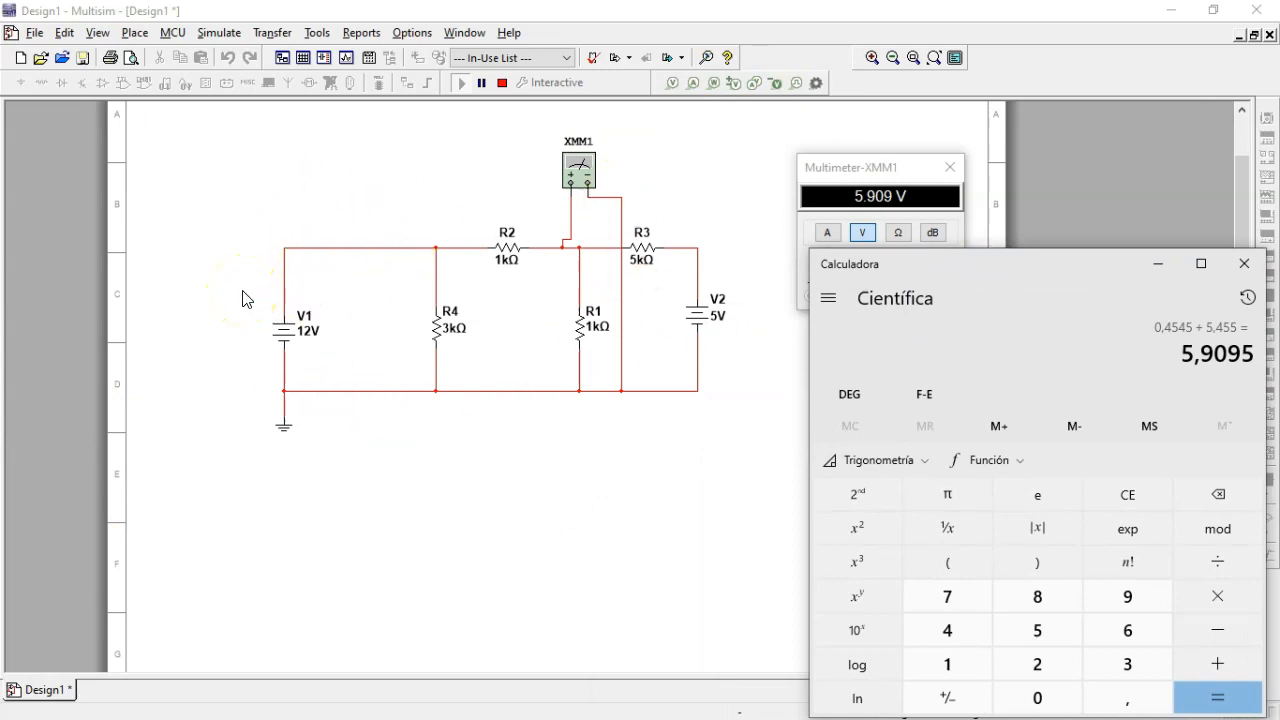
drag(1006, 278, 0, 262)
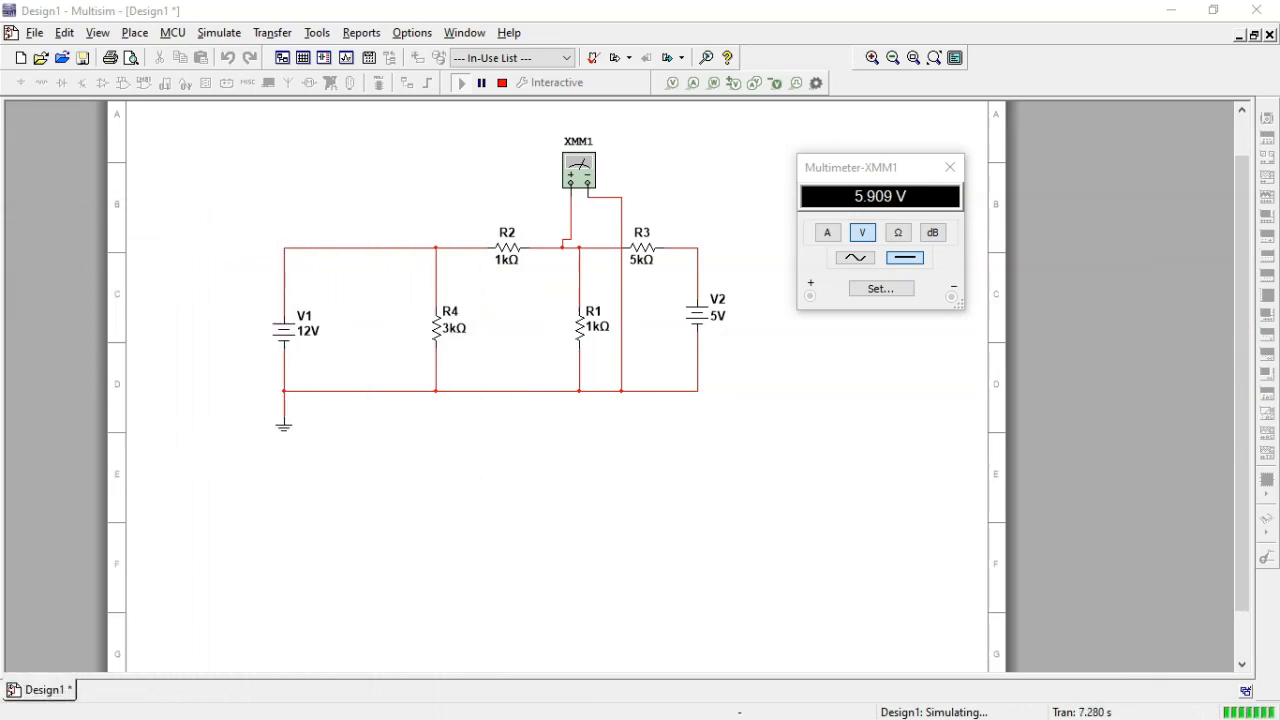
Switch to the Word guide and review superposition items 3 to 7 together with Tables 4 and 5
key(alt+Tab)
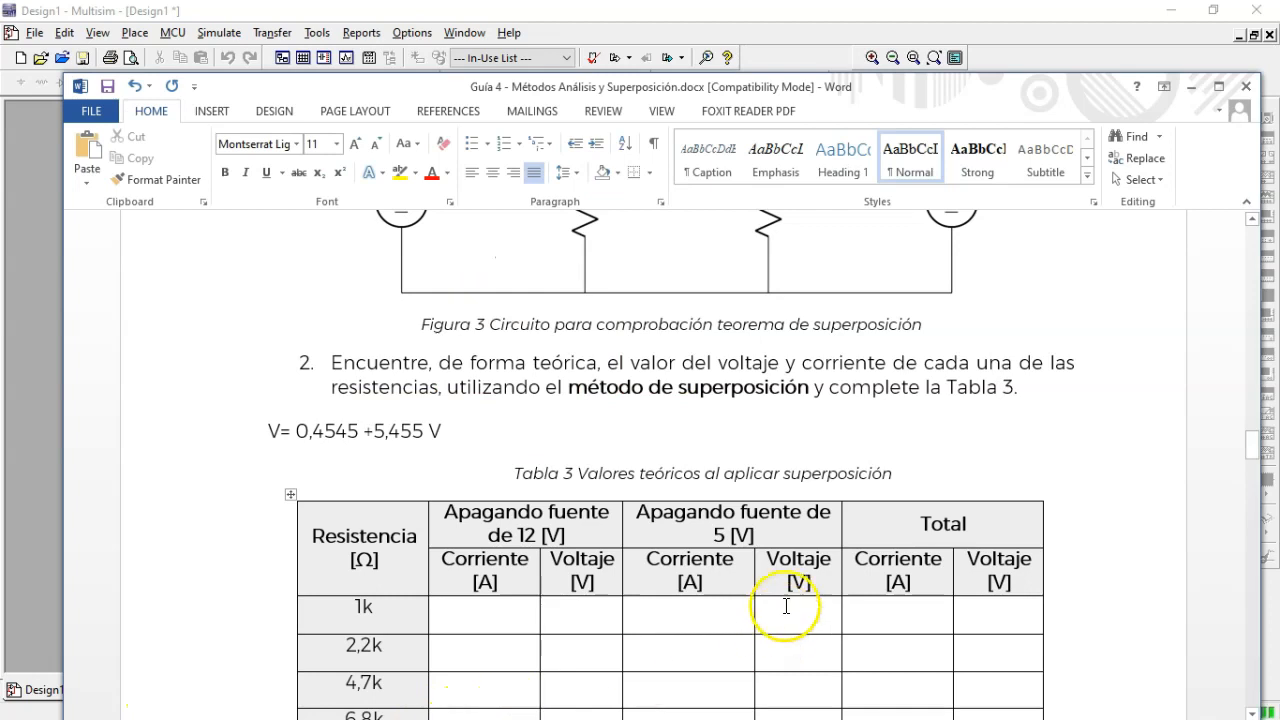
scroll(691, 451, down, 10)
scroll(565, 466, down, 10)
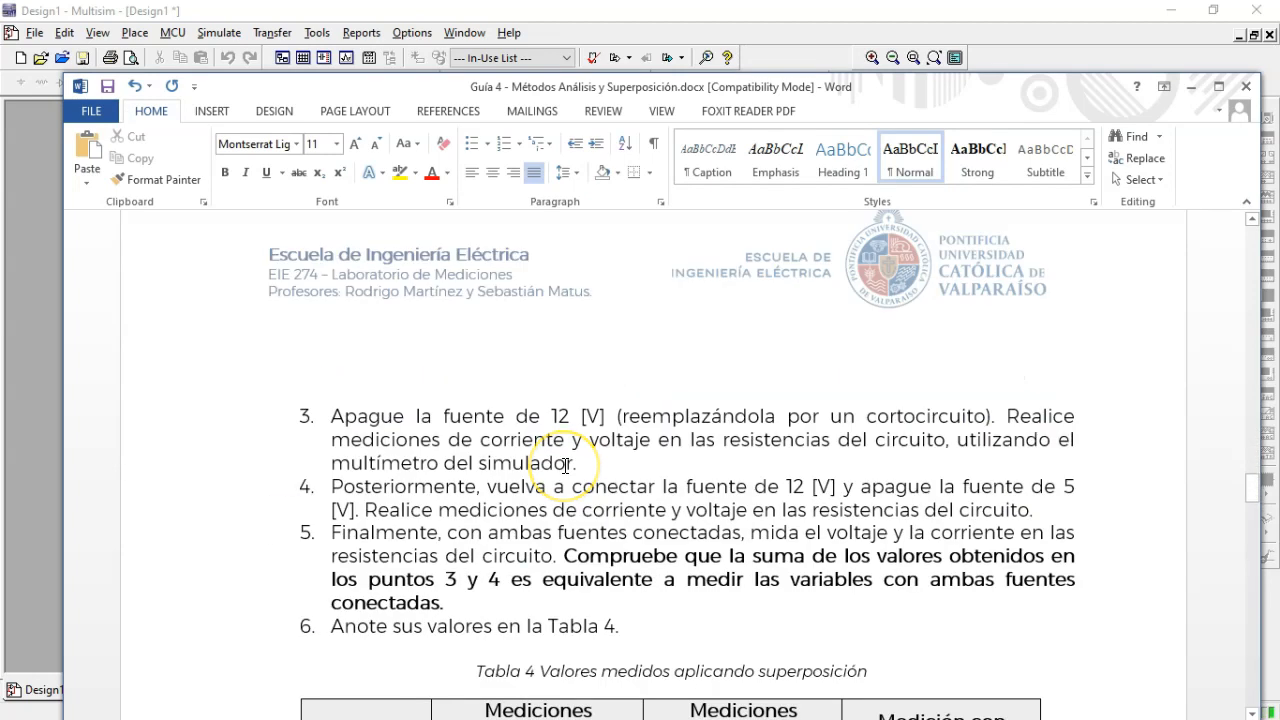
scroll(563, 466, down, 4)
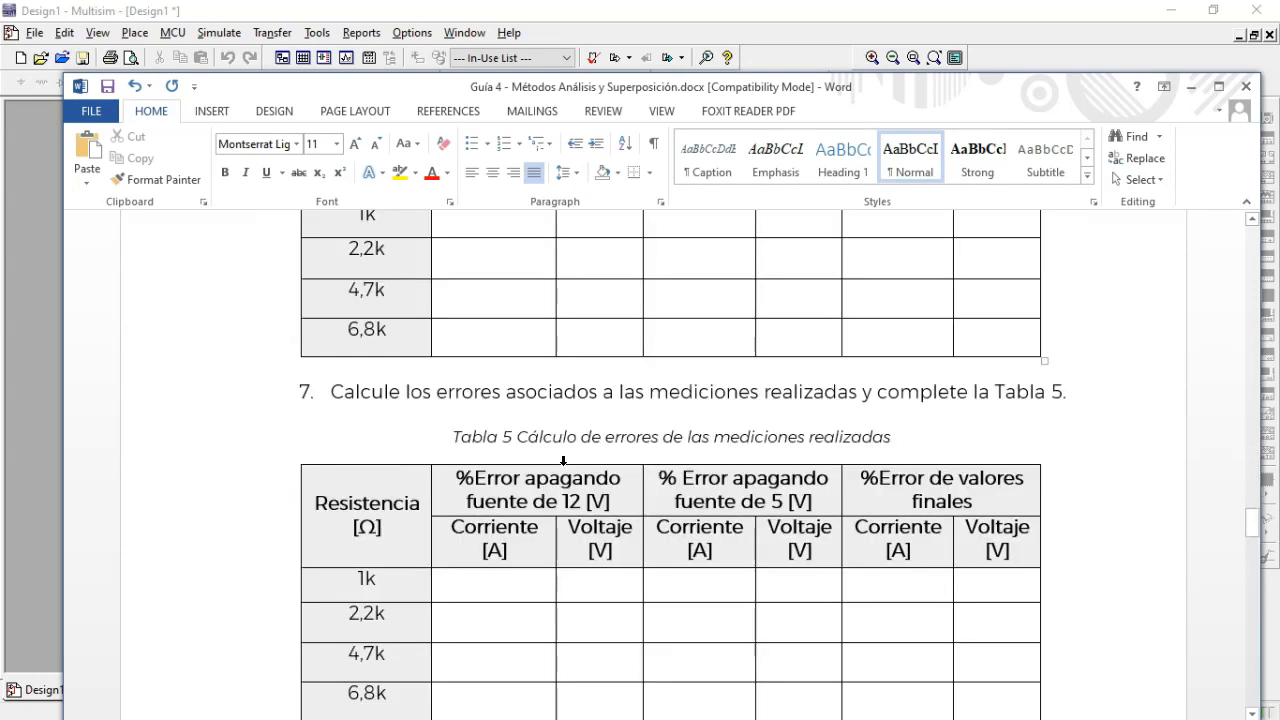
click(578, 474)
scroll(576, 468, up, 1)
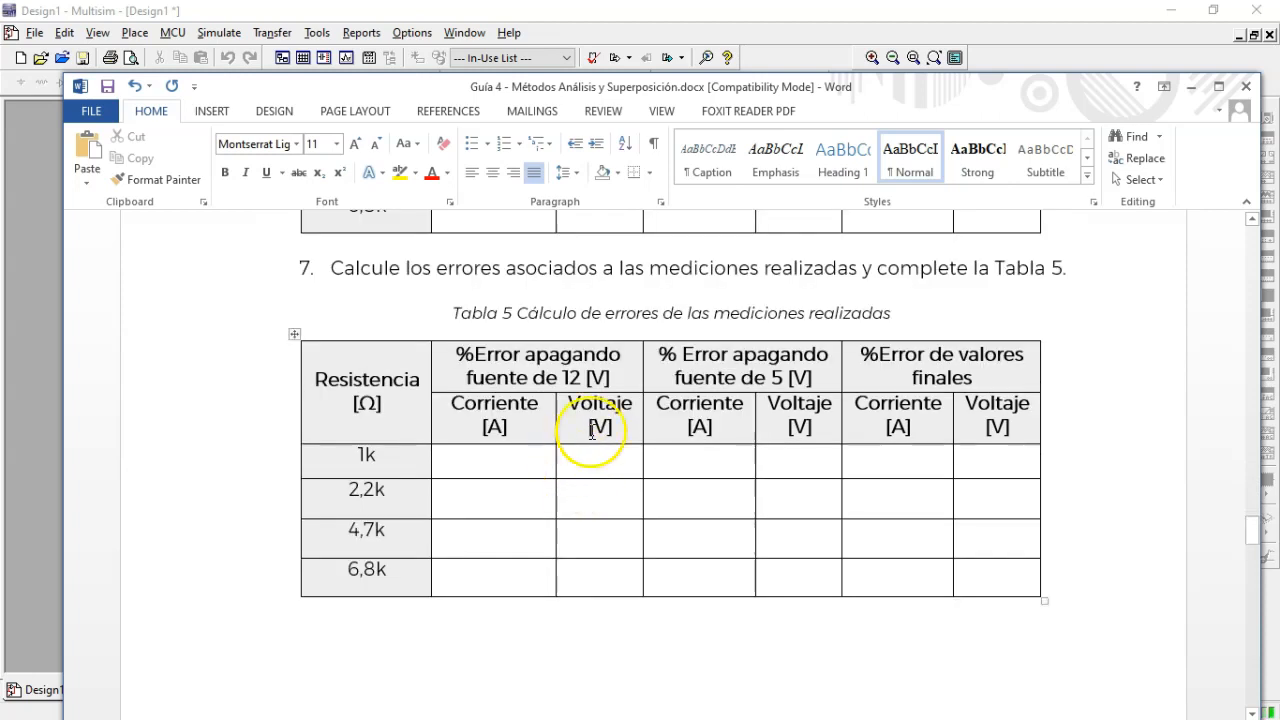
scroll(555, 440, up, 5)
scroll(531, 449, down, 2)
scroll(530, 446, down, 5)
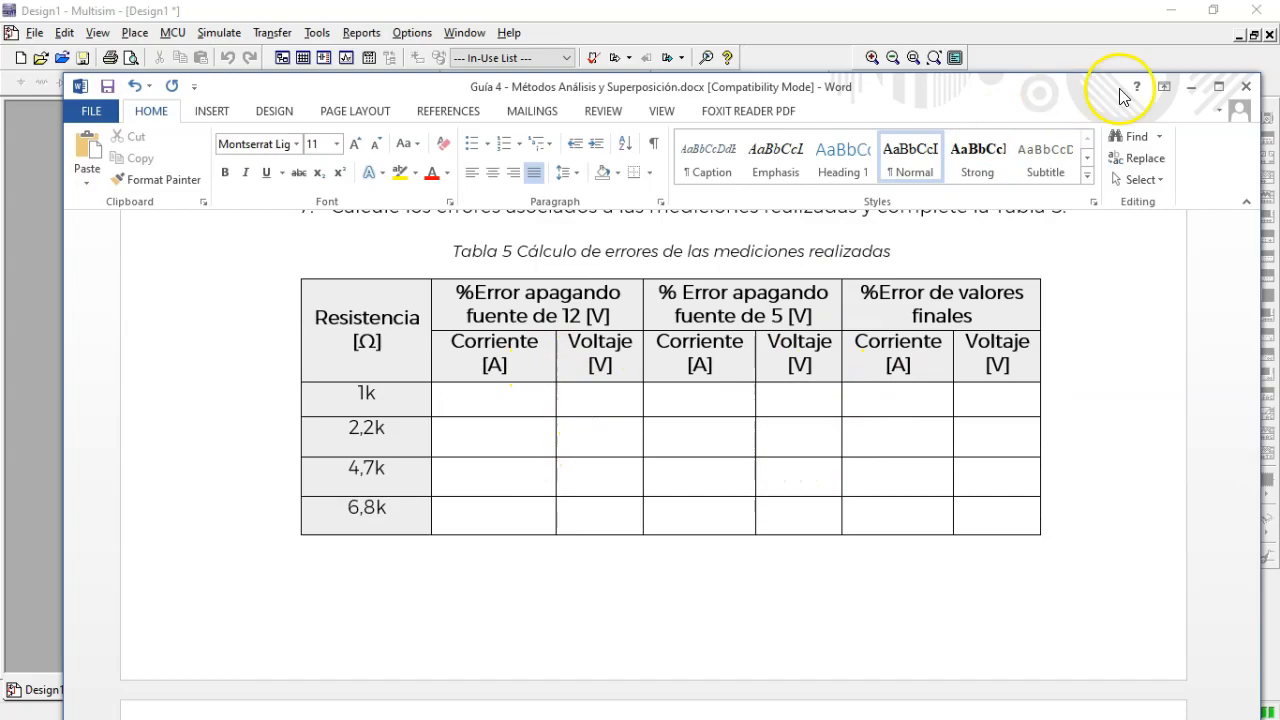
Maximize the guide's window and go to the instructions of the Equivalente Thevenin section
click(1212, 88)
scroll(806, 406, down, 10)
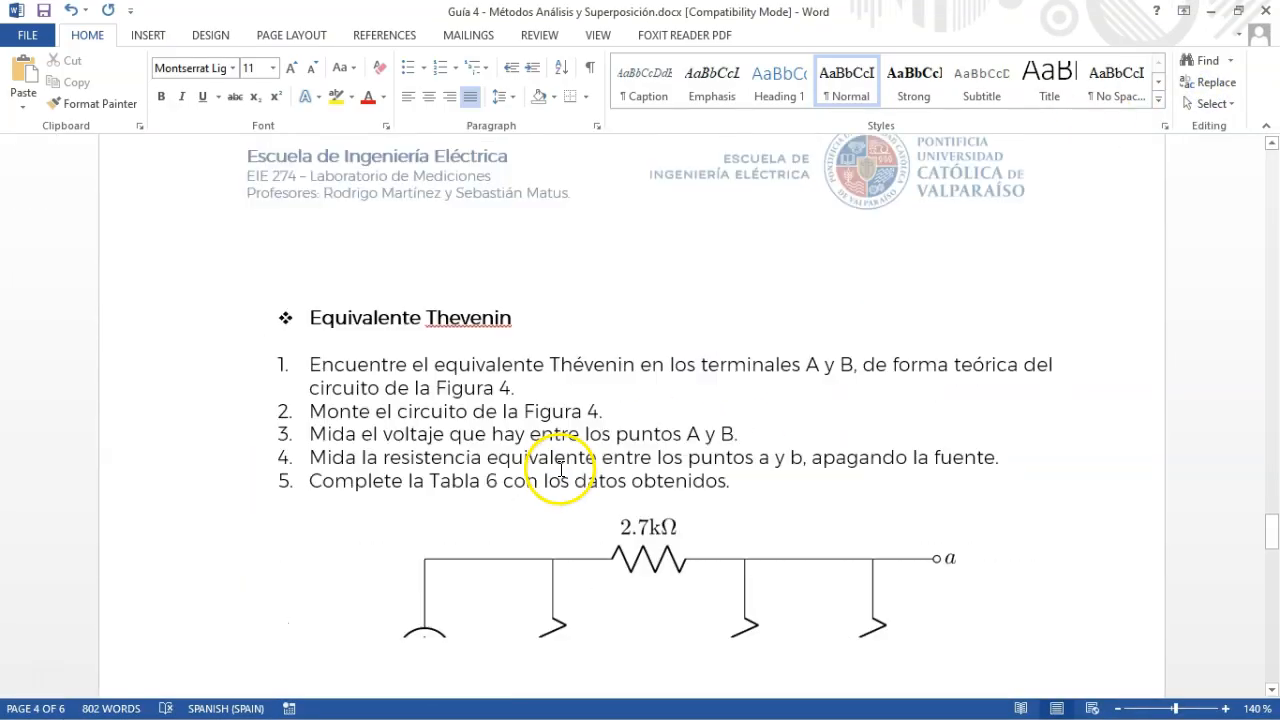